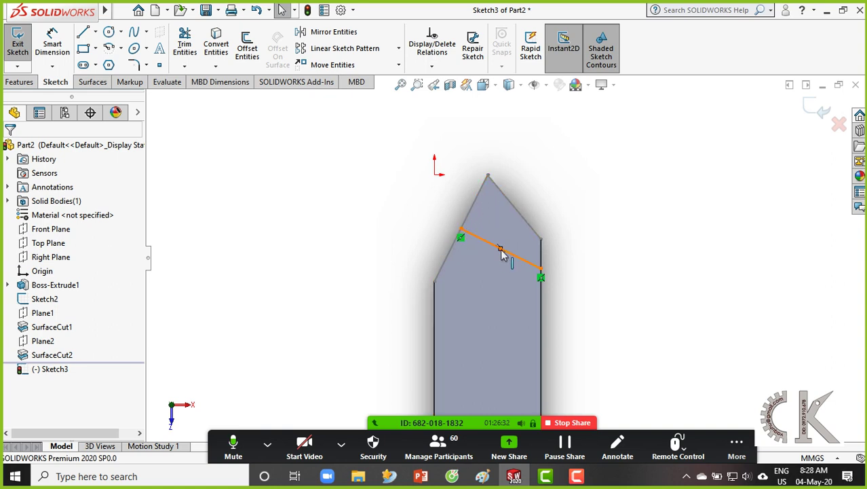
Step: Close the finished sketch and start a reference plane through the slanted line sketched across the tool tip
{"action": "middle_click_drag", "start_coordinate": [549, 308], "coordinate": [651, 196]}
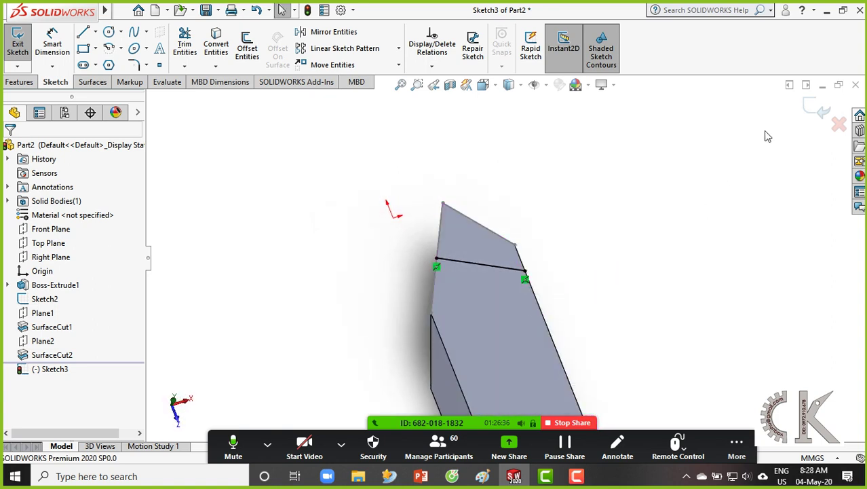
{"action": "left_click", "coordinate": [815, 114]}
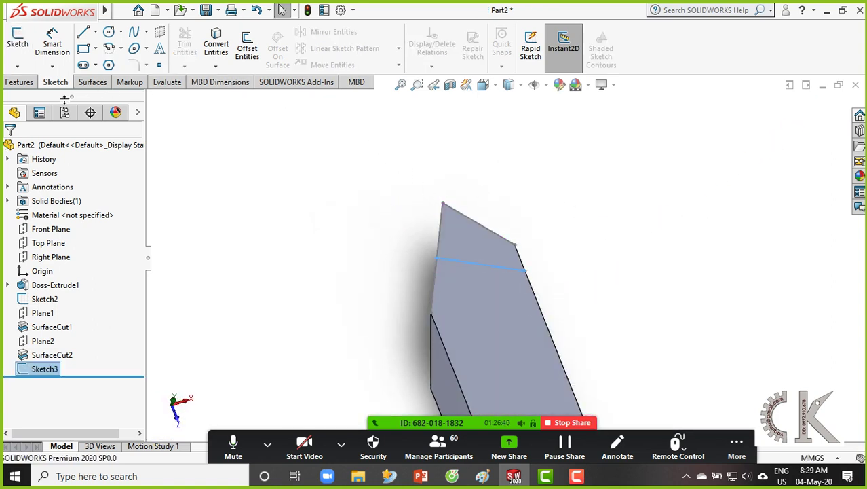
{"action": "left_click", "coordinate": [21, 82]}
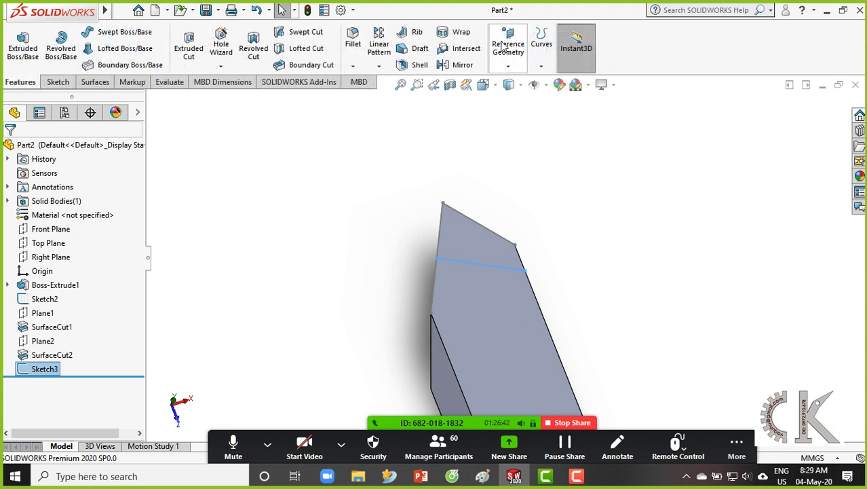
{"action": "left_click", "coordinate": [508, 47]}
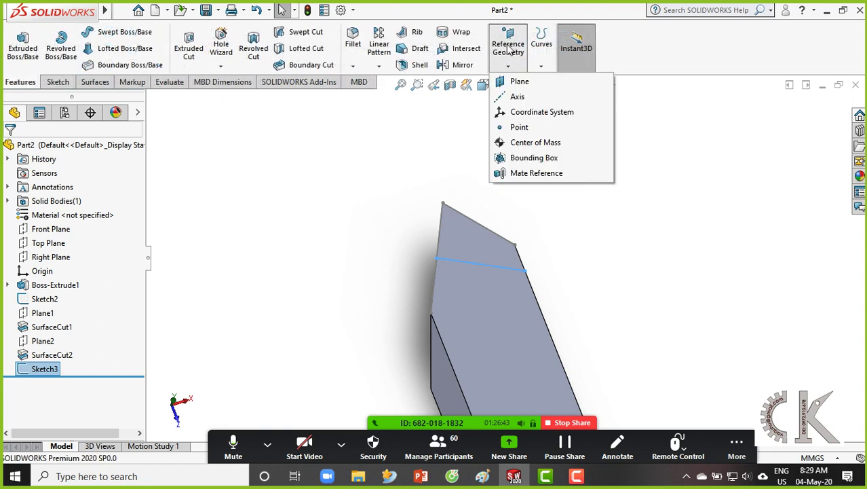
{"action": "left_click", "coordinate": [520, 82]}
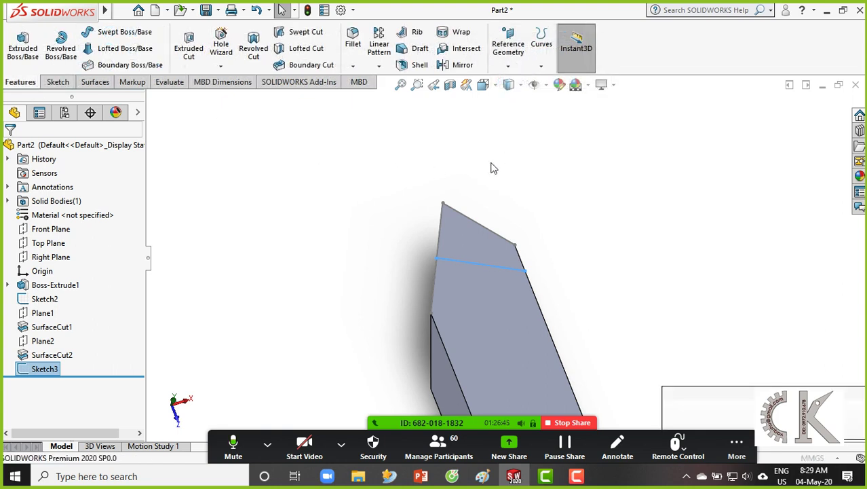
{"action": "left_click", "coordinate": [465, 266]}
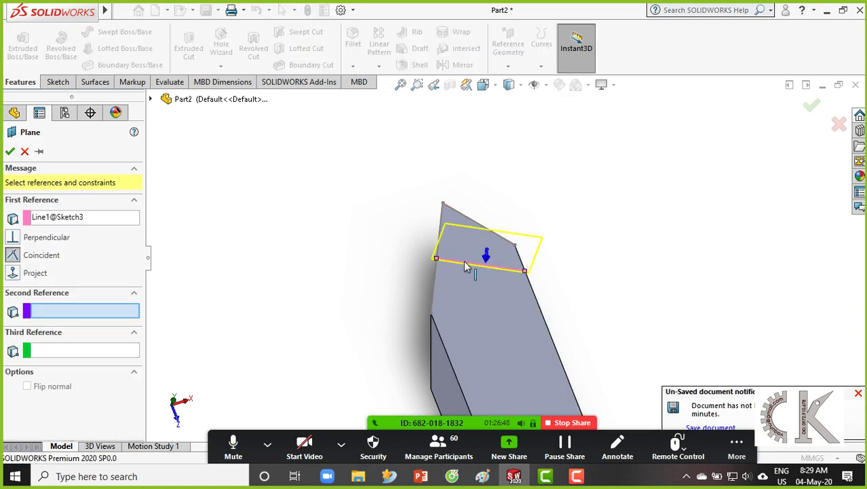
Step: Add the bar's upper face as the second reference of the new plane
{"action": "mouse_move", "coordinate": [568, 271]}
{"action": "middle_mouse_down"}
{"action": "mouse_move", "coordinate": [551, 275]}
{"action": "mouse_move", "coordinate": [538, 184]}
{"action": "mouse_move", "coordinate": [658, 170]}
{"action": "mouse_move", "coordinate": [667, 252]}
{"action": "mouse_move", "coordinate": [628, 256]}
{"action": "middle_mouse_up"}
{"action": "scroll", "coordinate": [580, 270], "scroll_direction": "down", "scroll_amount": 3}
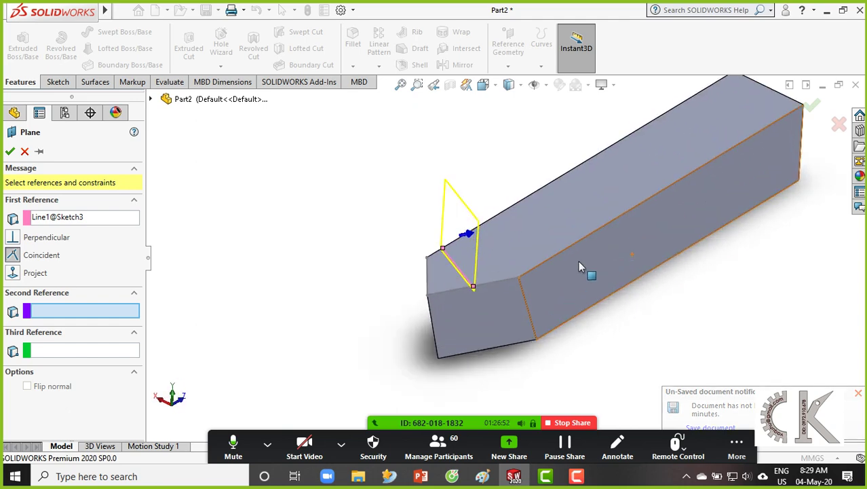
{"action": "middle_click_drag", "start_coordinate": [581, 271], "coordinate": [502, 203]}
{"action": "scroll", "coordinate": [581, 290], "scroll_direction": "down", "scroll_amount": 2}
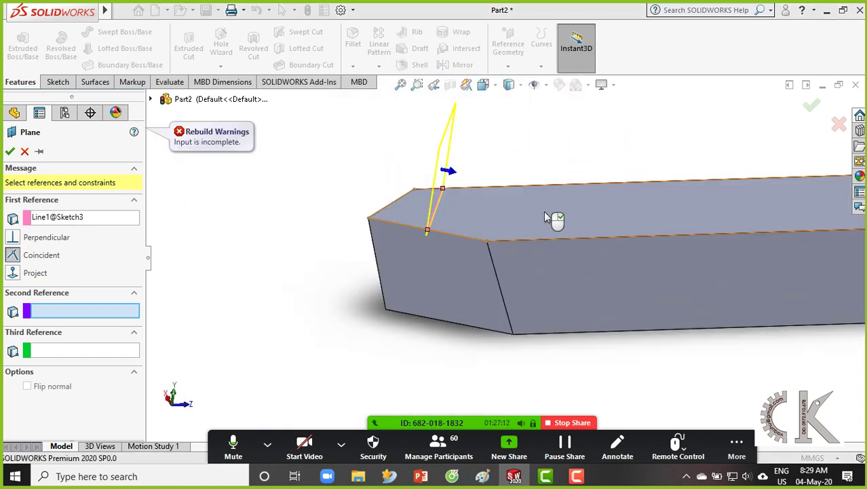
{"action": "left_click", "coordinate": [522, 217]}
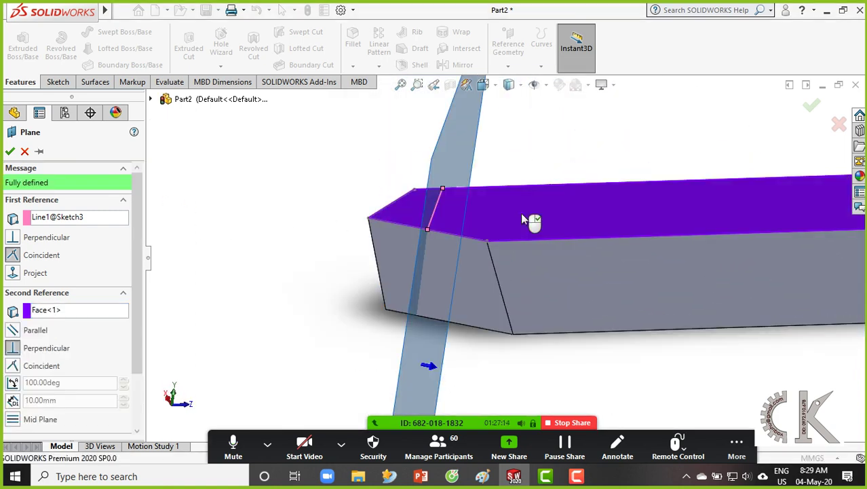
Step: Set the plane's angle to the upper face to 90 degrees and create the plane
{"action": "left_click", "coordinate": [12, 382]}
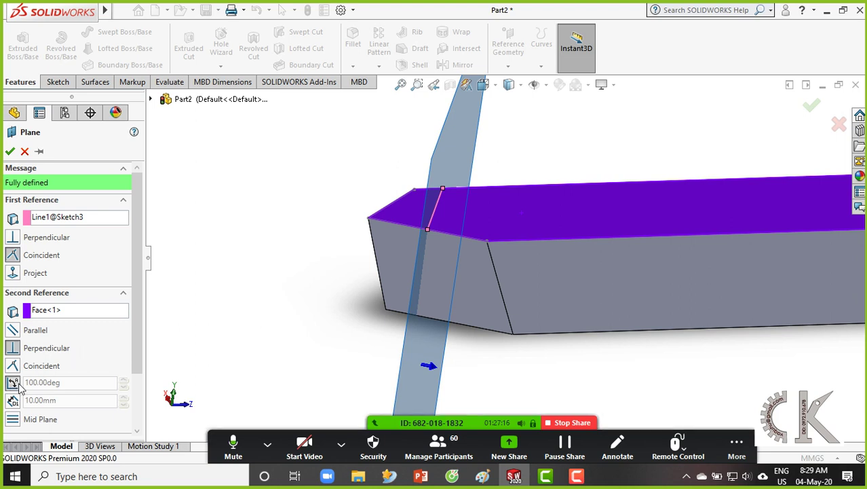
{"action": "left_click", "coordinate": [124, 386]}
{"action": "left_click", "coordinate": [124, 387]}
{"action": "left_click", "coordinate": [124, 387]}
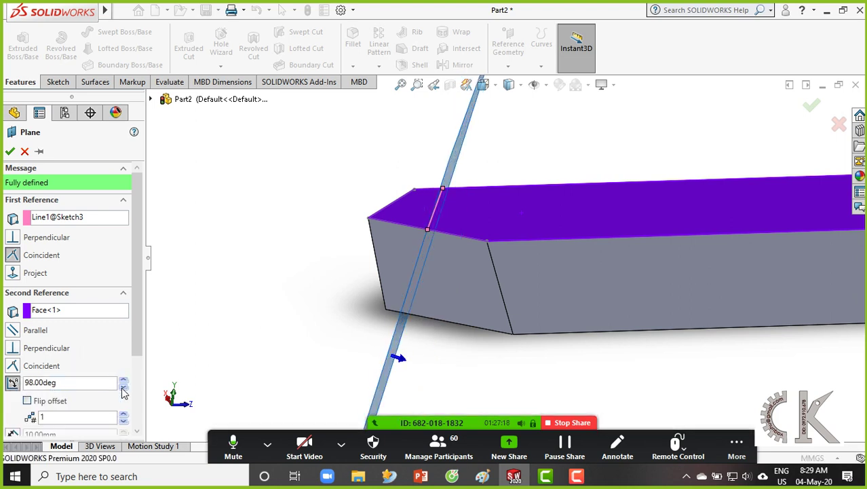
{"action": "left_click", "coordinate": [123, 387]}
{"action": "left_click", "coordinate": [124, 386]}
{"action": "left_click", "coordinate": [123, 387]}
{"action": "left_click", "coordinate": [123, 387]}
{"action": "left_click", "coordinate": [124, 387]}
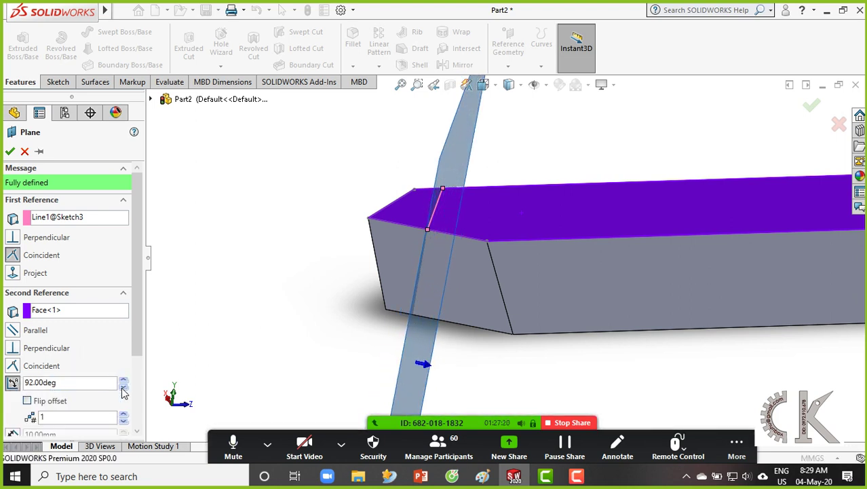
{"action": "left_click", "coordinate": [124, 386]}
{"action": "left_click", "coordinate": [123, 386]}
{"action": "middle_click_drag", "start_coordinate": [475, 214], "coordinate": [469, 272]}
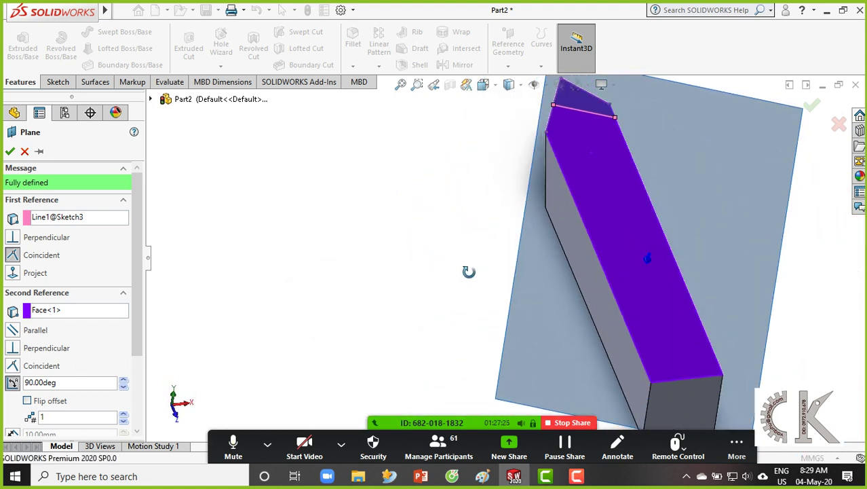
{"action": "left_click", "coordinate": [10, 151]}
Step: Examine the new plane crossing the tool tip and check it against the N-N section diagram on the PowerPoint slide
{"action": "mouse_move", "coordinate": [467, 217]}
{"action": "middle_mouse_down"}
{"action": "mouse_move", "coordinate": [487, 204]}
{"action": "mouse_move", "coordinate": [522, 223]}
{"action": "mouse_move", "coordinate": [540, 291]}
{"action": "mouse_move", "coordinate": [483, 364]}
{"action": "mouse_move", "coordinate": [474, 321]}
{"action": "mouse_move", "coordinate": [519, 248]}
{"action": "mouse_move", "coordinate": [589, 285]}
{"action": "mouse_move", "coordinate": [481, 223]}
{"action": "middle_mouse_up"}
{"action": "scroll", "coordinate": [478, 217], "scroll_direction": "down", "scroll_amount": 3}
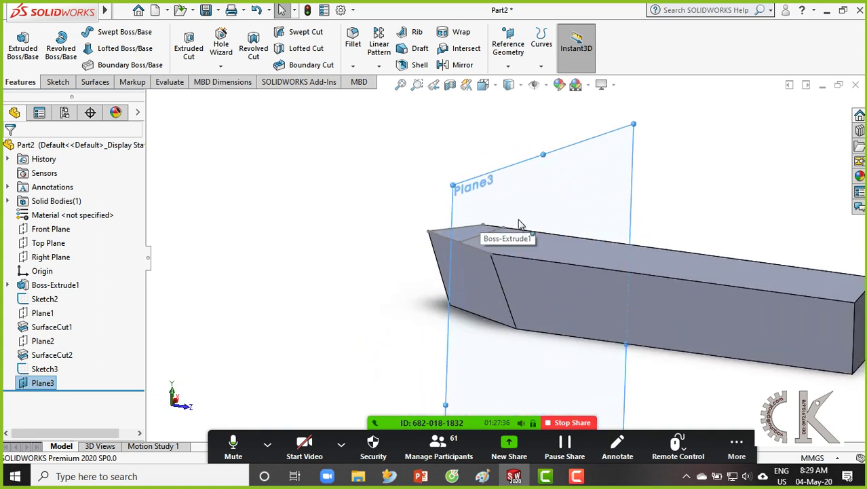
{"action": "middle_click_drag", "start_coordinate": [499, 204], "coordinate": [527, 277]}
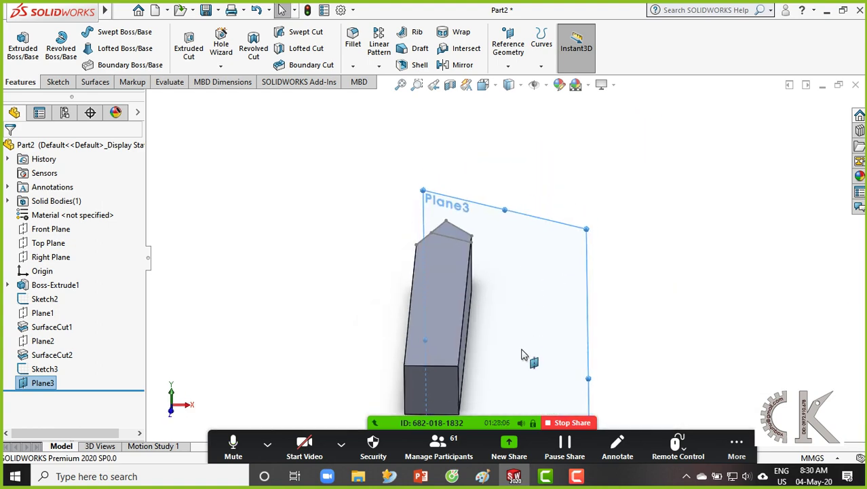
{"action": "left_click", "coordinate": [421, 476]}
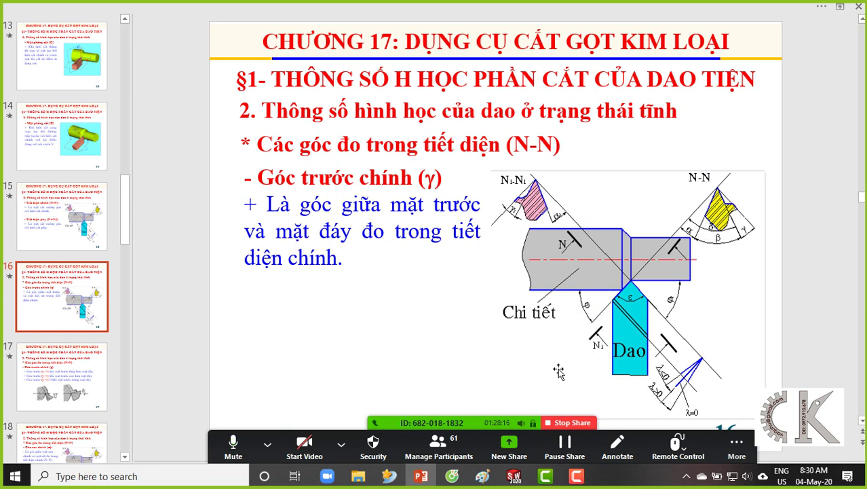
{"action": "left_click", "coordinate": [513, 477]}
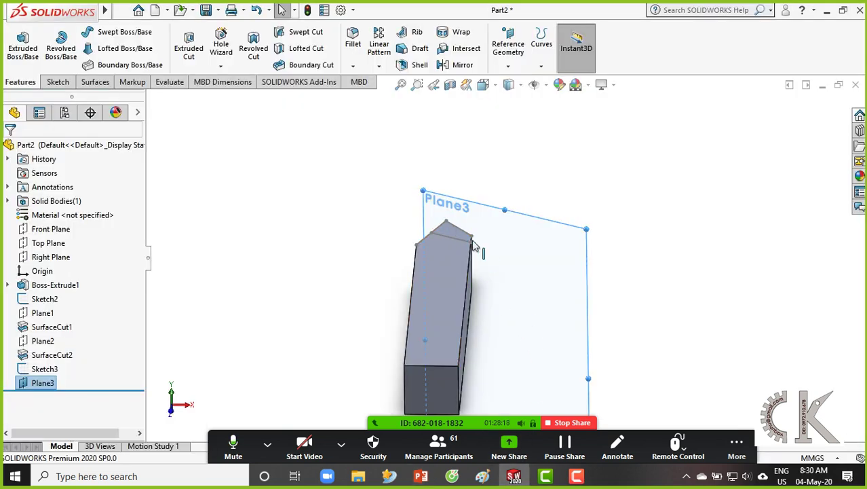
{"action": "middle_click_drag", "start_coordinate": [475, 233], "coordinate": [522, 239]}
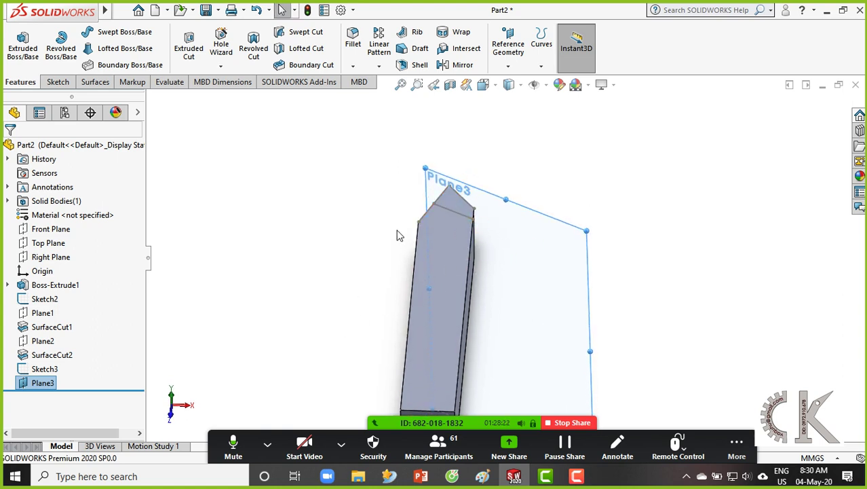
Step: Section the part along Plane3 and view the cut tip
{"action": "left_click", "coordinate": [451, 87]}
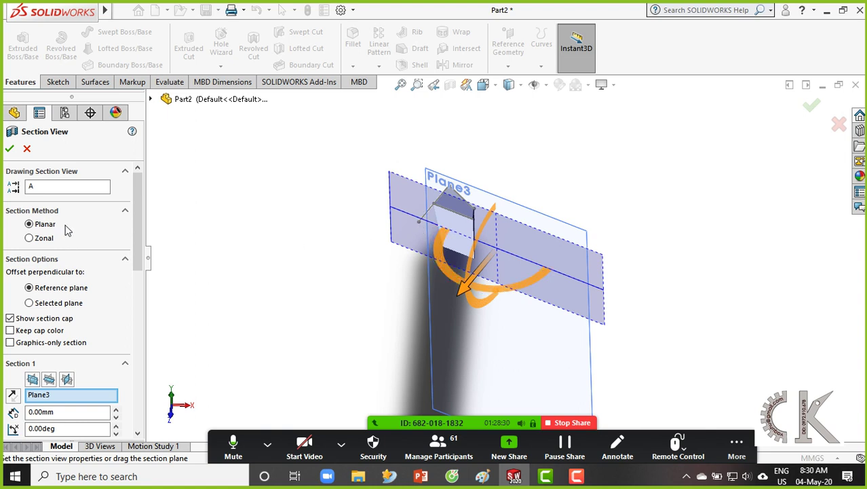
{"action": "left_click", "coordinate": [27, 148]}
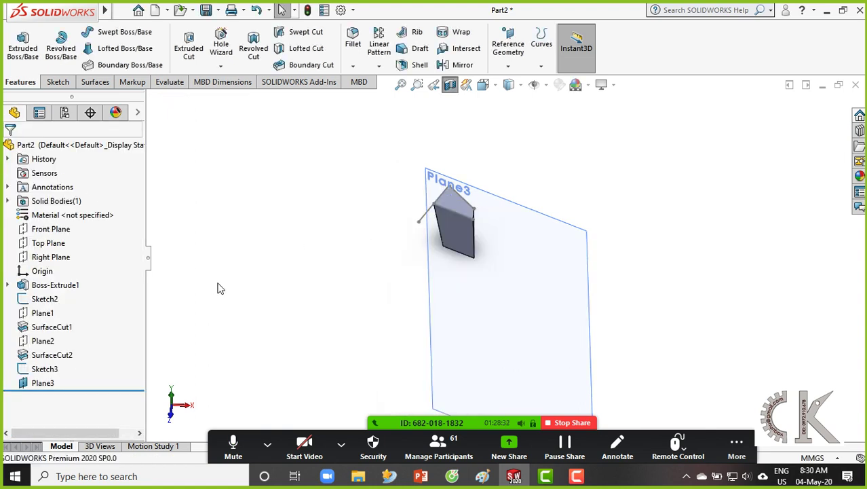
{"action": "middle_click_drag", "start_coordinate": [416, 290], "coordinate": [562, 182]}
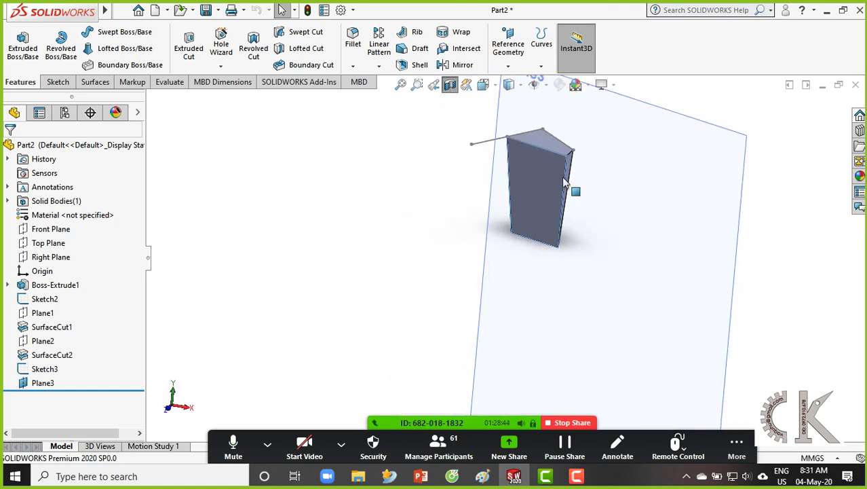
Step: Hide Plane3 while keeping the sectioned tip displayed
{"action": "left_click", "coordinate": [726, 132]}
{"action": "right_click", "coordinate": [727, 132]}
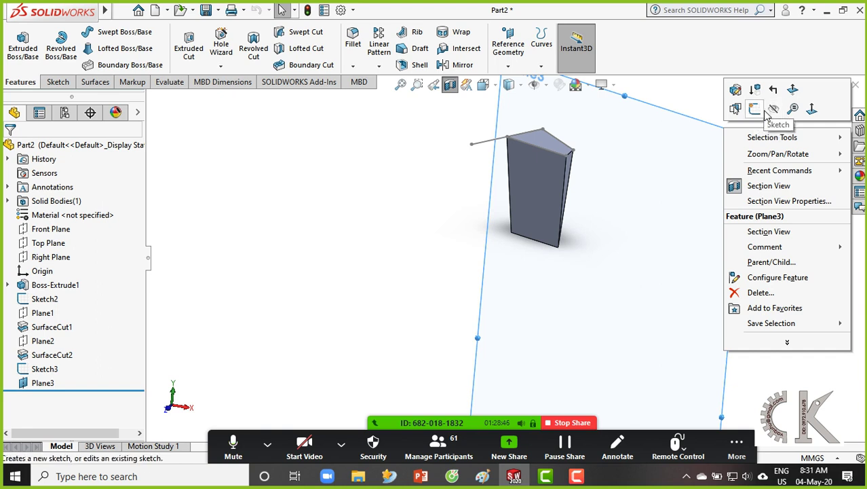
{"action": "left_click", "coordinate": [774, 110]}
Step: Orient the sectioned tip to the Front view and examine its cut face and slanted edge
{"action": "left_click", "coordinate": [538, 170]}
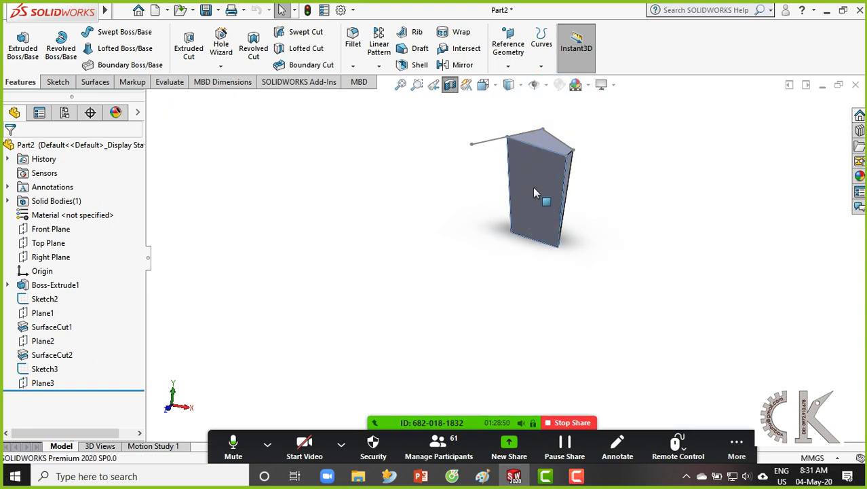
{"action": "middle_click_drag", "start_coordinate": [555, 187], "coordinate": [462, 216]}
{"action": "right_click", "coordinate": [415, 260]}
{"action": "mouse_move", "coordinate": [521, 303]}
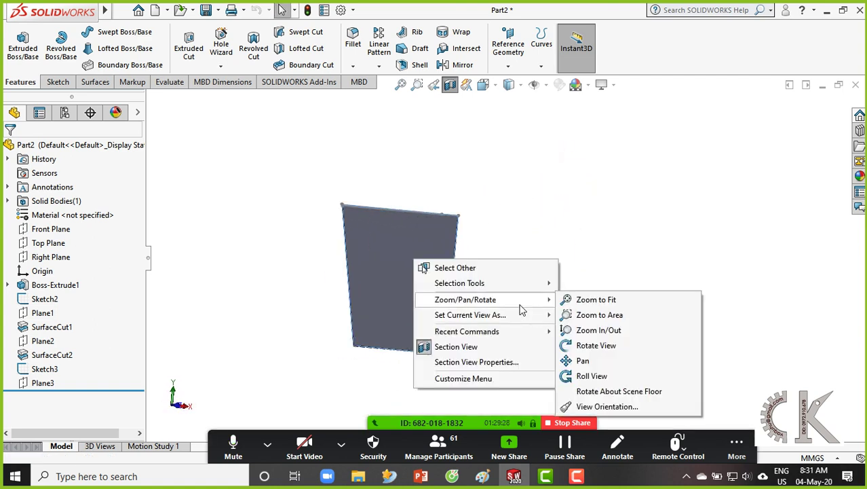
{"action": "left_click", "coordinate": [627, 406]}
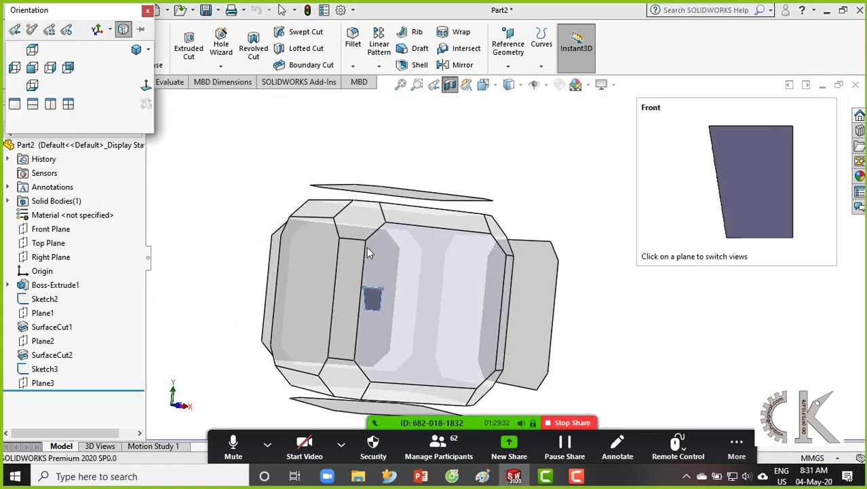
{"action": "left_click", "coordinate": [371, 302]}
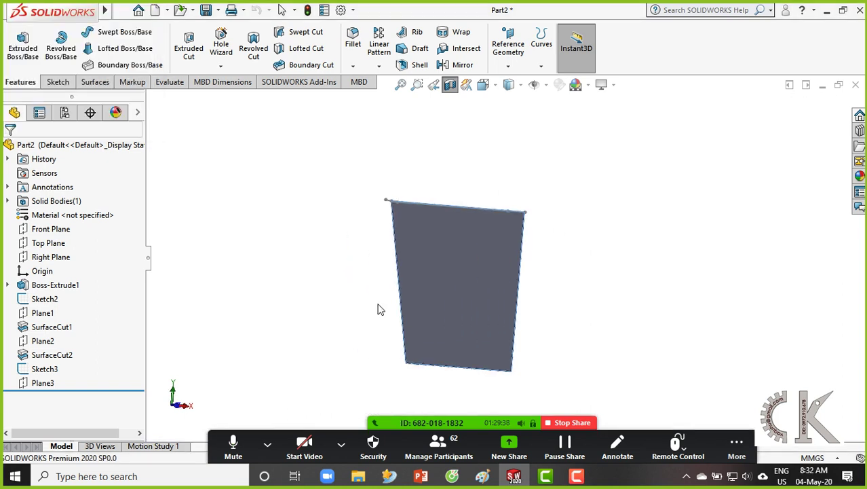
{"action": "scroll", "coordinate": [537, 277], "scroll_direction": "up", "scroll_amount": 4}
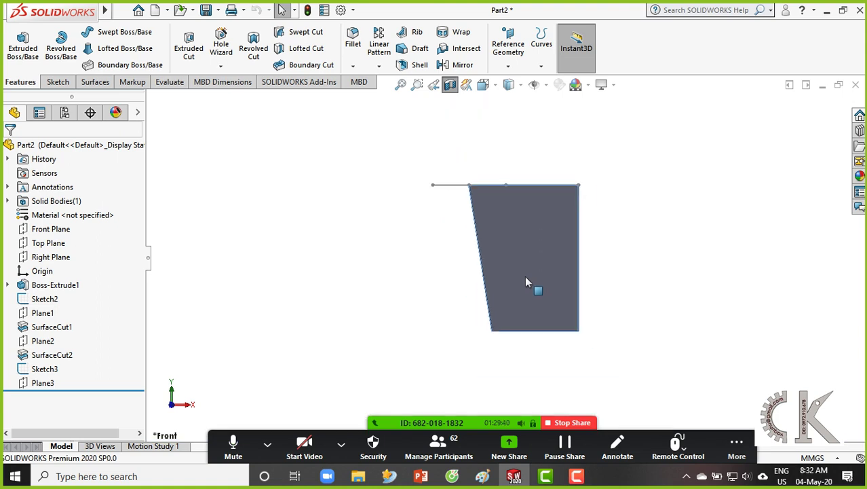
{"action": "scroll", "coordinate": [475, 268], "scroll_direction": "up", "scroll_amount": 2}
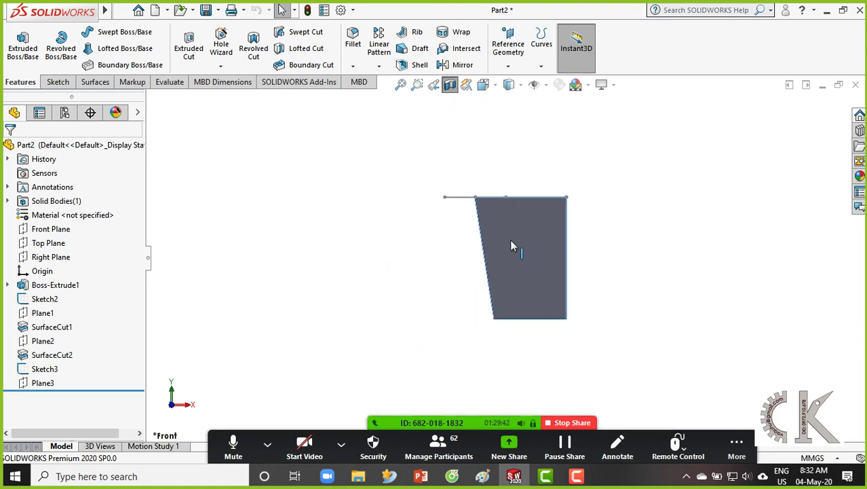
{"action": "scroll", "coordinate": [520, 242], "scroll_direction": "up", "scroll_amount": 1}
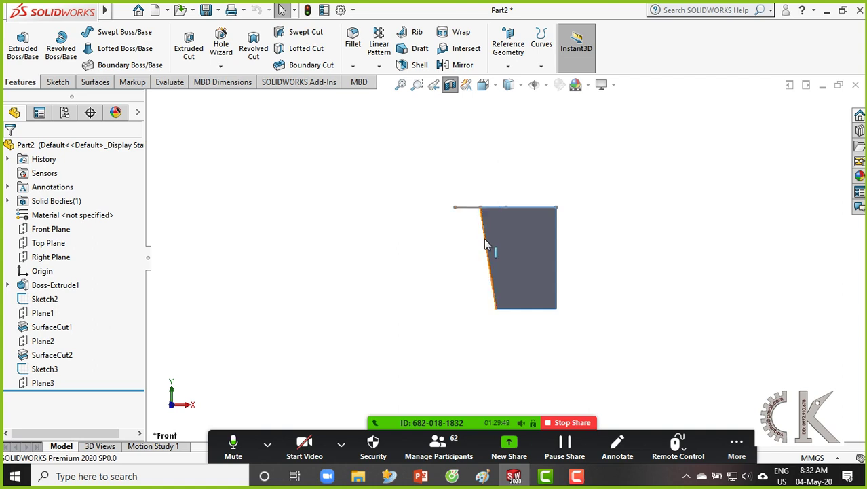
Step: Compare the cut face with the N-N rake angle diagram in PowerPoint, and turn off the section view in SOLIDWORKS
{"action": "left_click", "coordinate": [421, 477]}
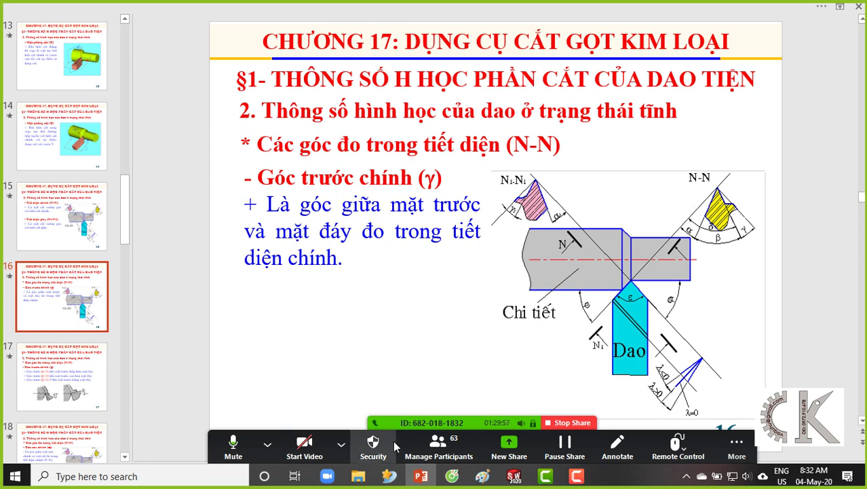
{"action": "left_click", "coordinate": [514, 476]}
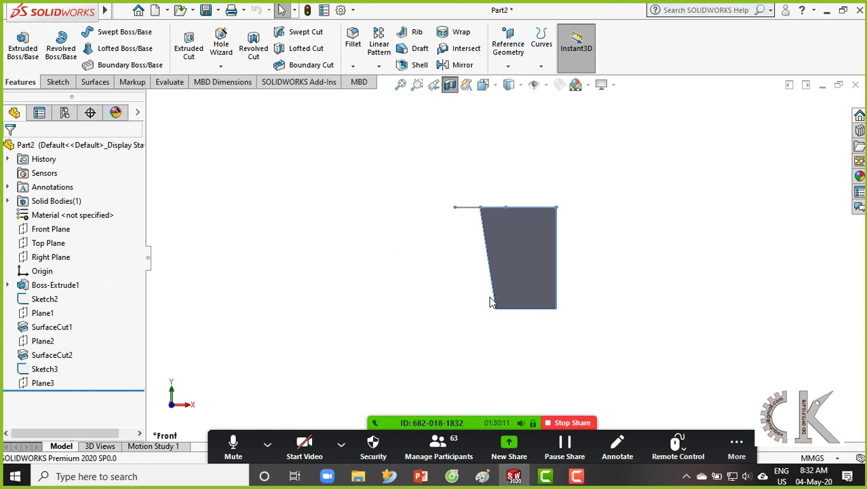
{"action": "scroll", "coordinate": [509, 264], "scroll_direction": "up", "scroll_amount": 2}
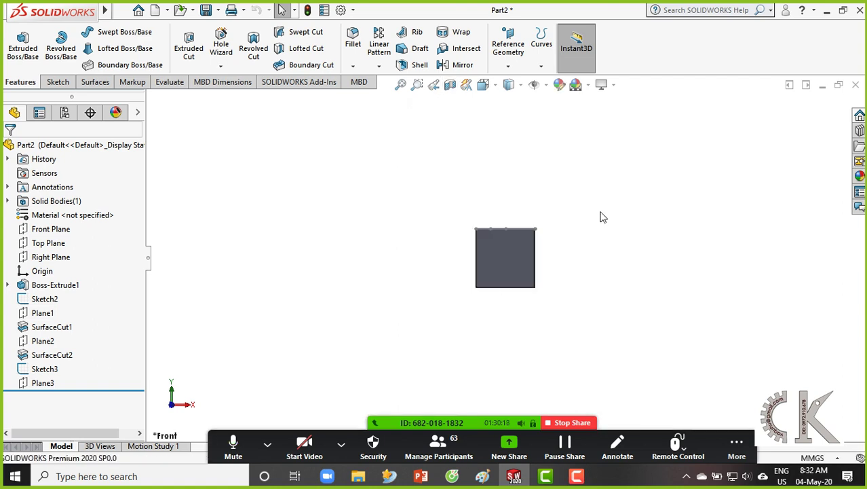
Step: Section the tool along Plane3 again and examine the cut tip from an angled view
{"action": "middle_click_drag", "start_coordinate": [581, 194], "coordinate": [565, 228]}
{"action": "middle_click_drag", "start_coordinate": [523, 197], "coordinate": [487, 168]}
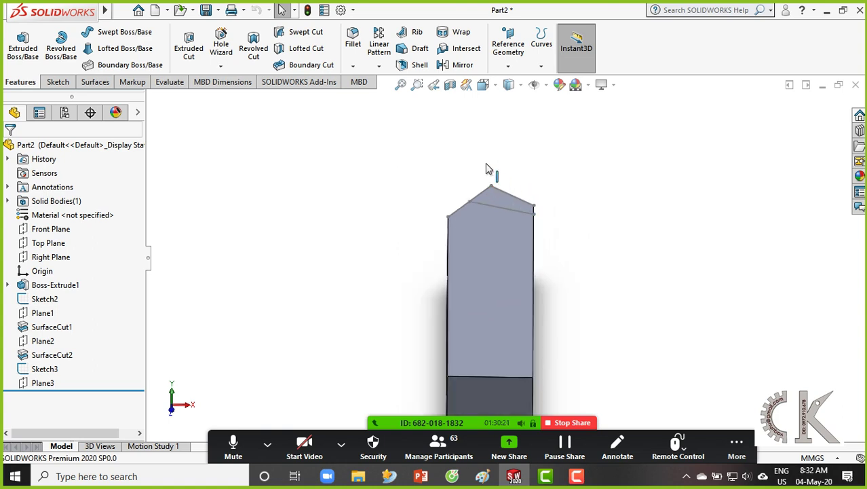
{"action": "left_click", "coordinate": [450, 86]}
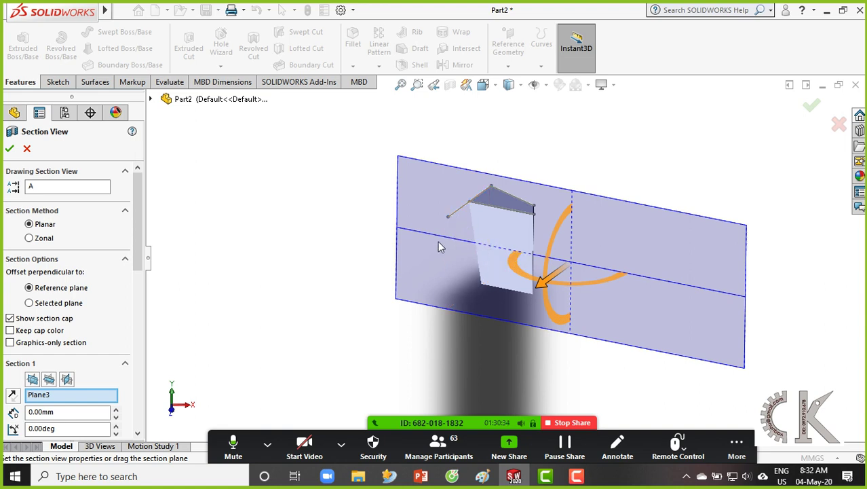
{"action": "middle_click_drag", "start_coordinate": [479, 299], "coordinate": [502, 285]}
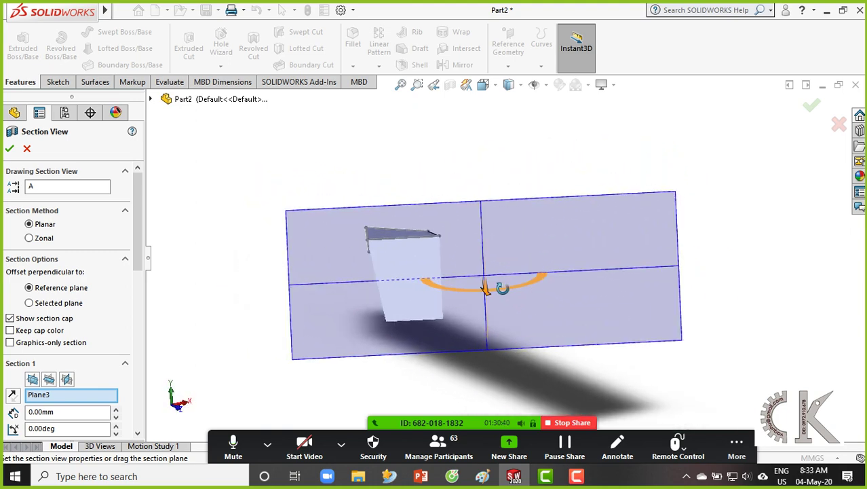
Step: Compare the Plane3 section of the tip with the N-N rake angle diagram on the PowerPoint slide, returning to SOLIDWORKS
{"action": "left_click", "coordinate": [421, 476]}
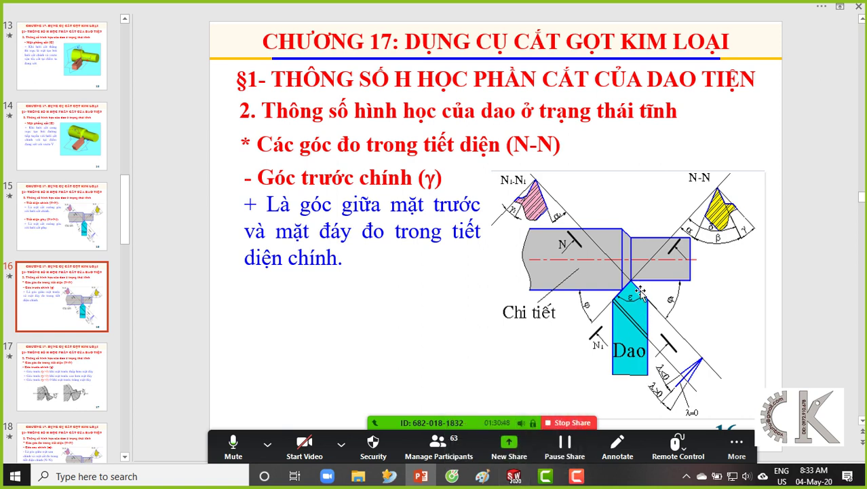
{"action": "left_click", "coordinate": [514, 476]}
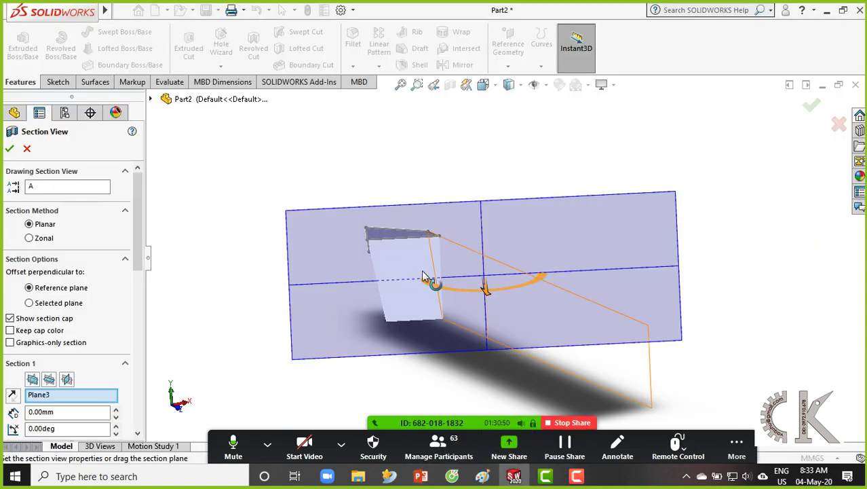
{"action": "left_click", "coordinate": [421, 475]}
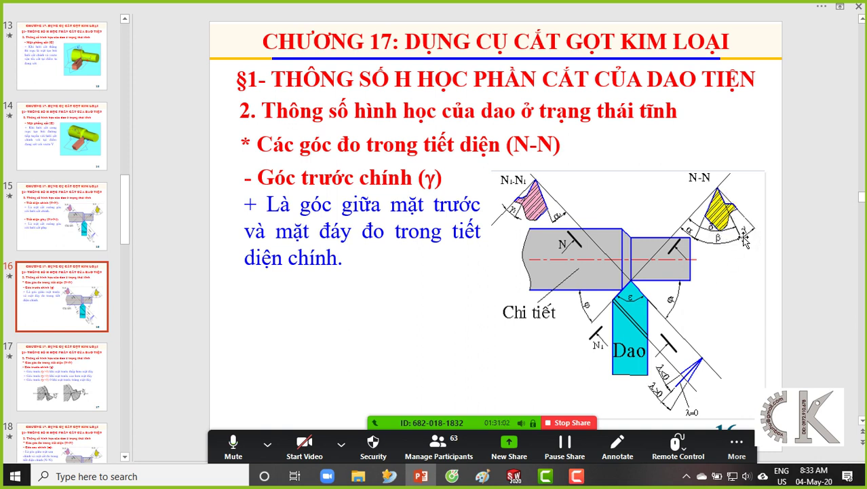
{"action": "left_click", "coordinate": [514, 475]}
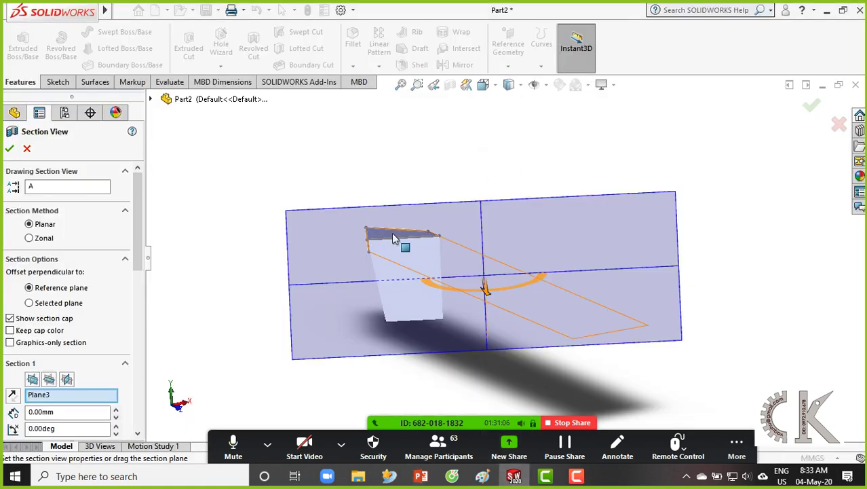
Step: Orient the view normal to the section's cut face and examine its outline up close
{"action": "key", "text": "space"}
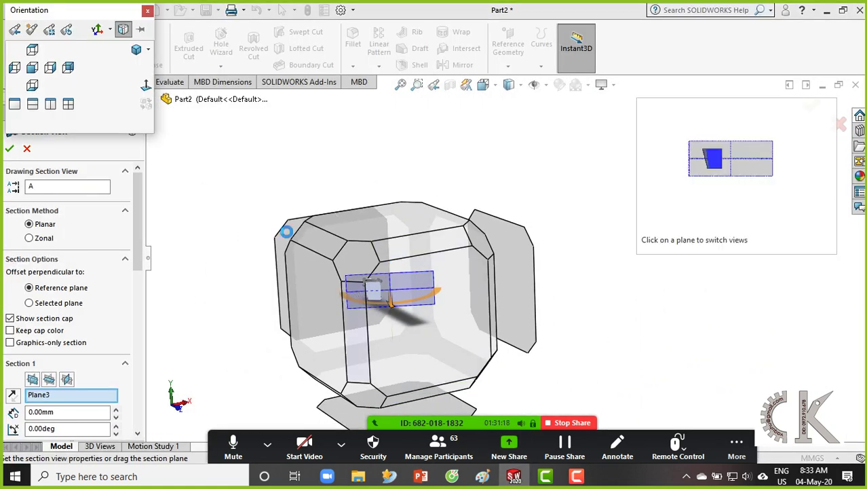
{"action": "left_click", "coordinate": [146, 86]}
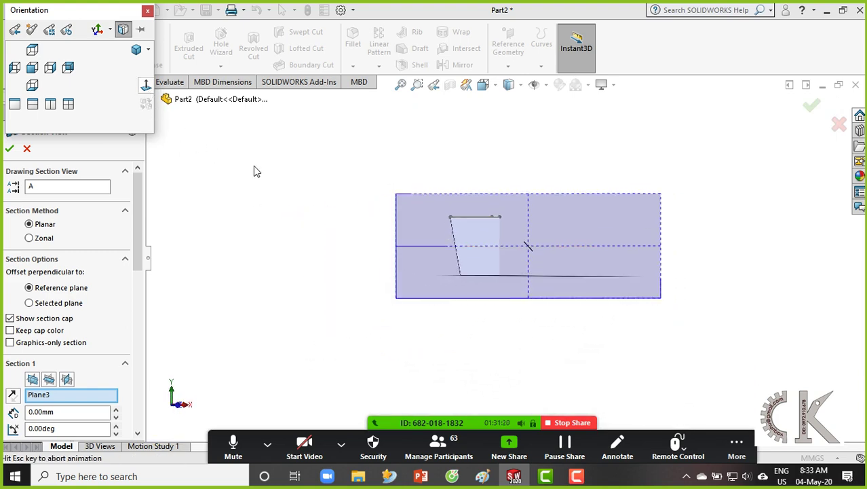
{"action": "scroll", "coordinate": [411, 245], "scroll_direction": "down", "scroll_amount": 4}
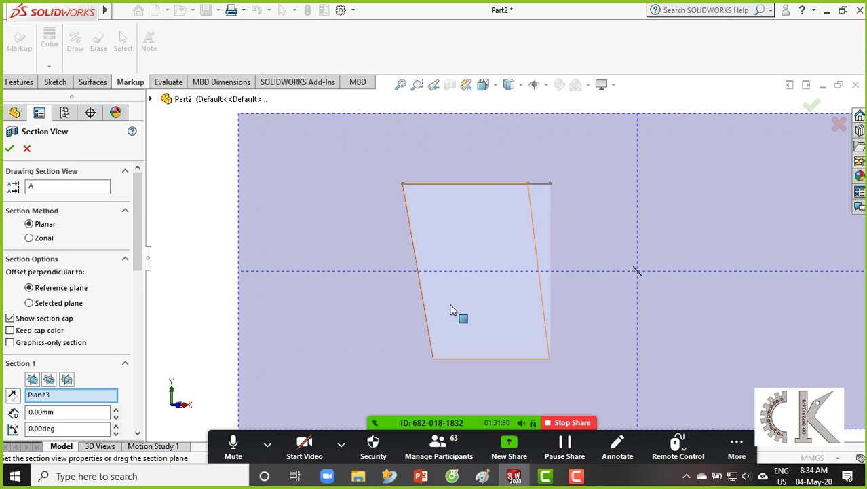
Step: Check the N-N section diagram in PowerPoint once more, and examine the sectioned tip in SOLIDWORKS in perspective
{"action": "left_click", "coordinate": [422, 475]}
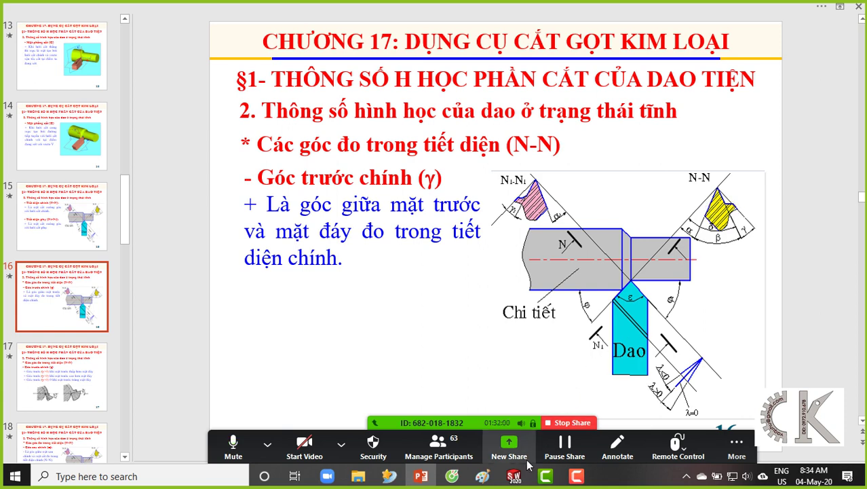
{"action": "left_click", "coordinate": [514, 477]}
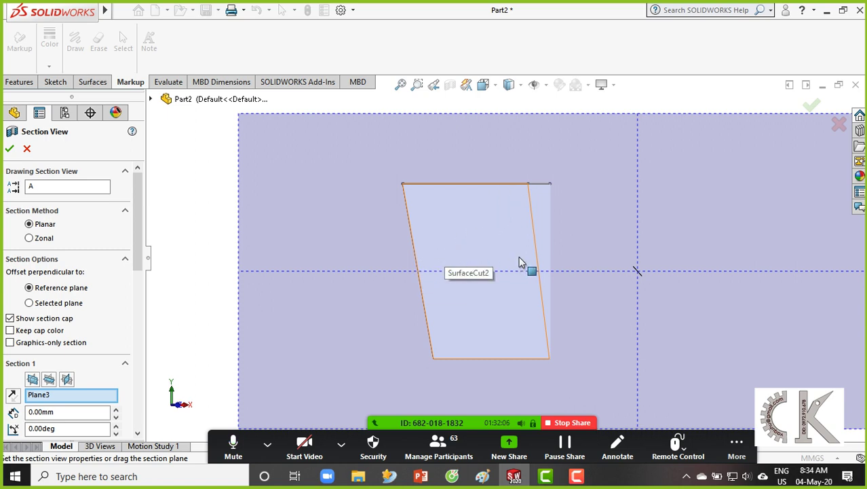
{"action": "middle_click_drag", "start_coordinate": [272, 256], "coordinate": [263, 274]}
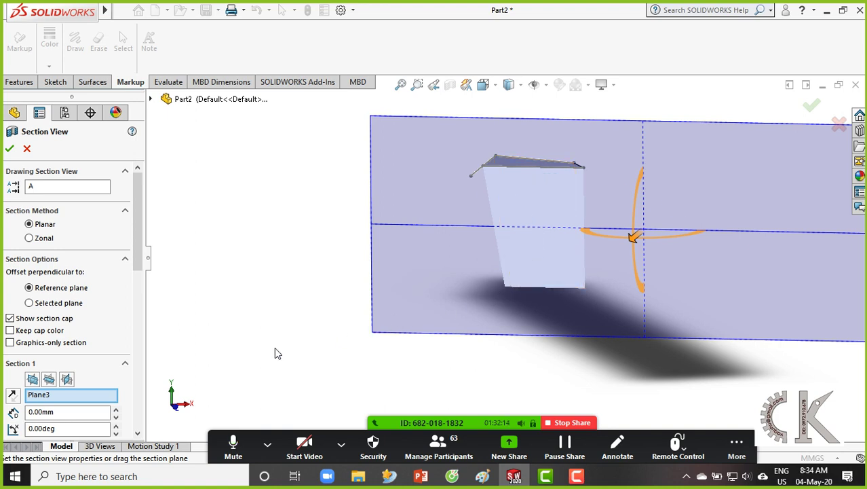
Step: Begin a reference plane coincident with the main cutting edge line of Sketch2, using the tool's top face as second reference
{"action": "key", "text": "f"}
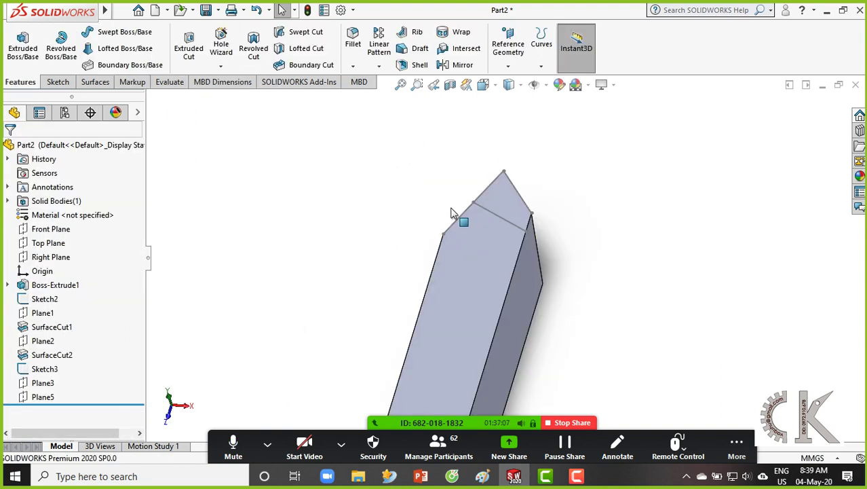
{"action": "middle_click_drag", "start_coordinate": [539, 287], "coordinate": [565, 284]}
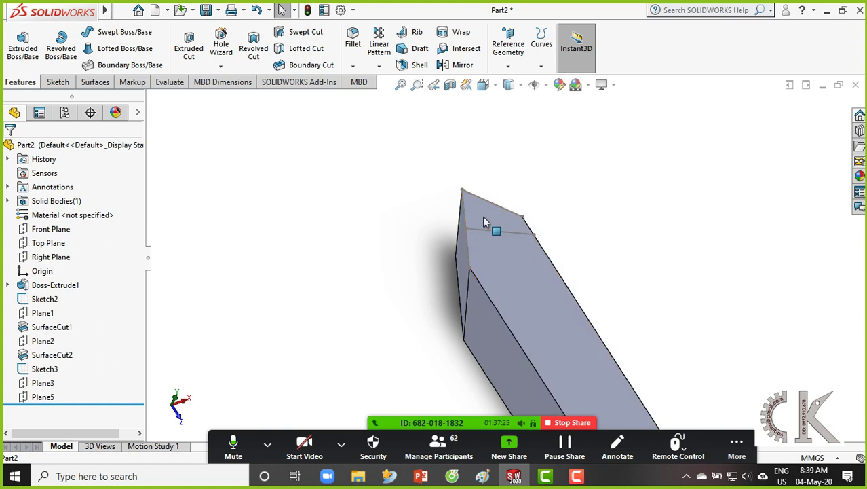
{"action": "scroll", "coordinate": [444, 242], "scroll_direction": "up", "scroll_amount": 3}
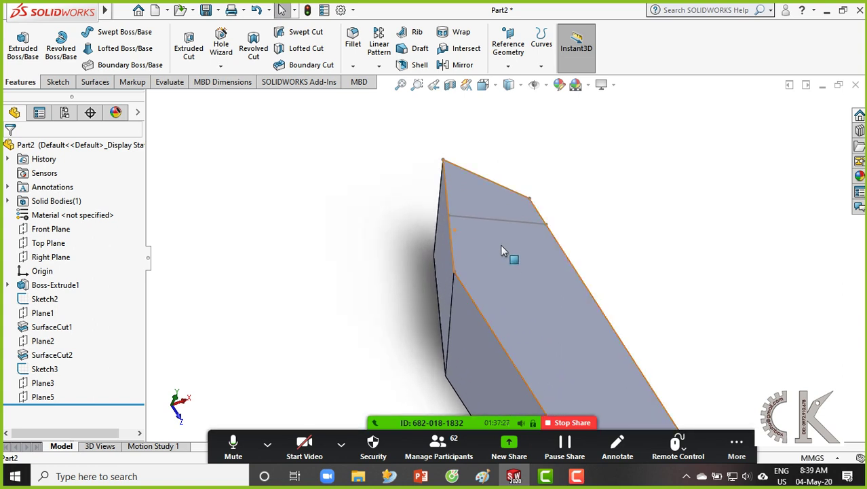
{"action": "middle_click_drag", "start_coordinate": [535, 234], "coordinate": [484, 229], "text": "ctrl"}
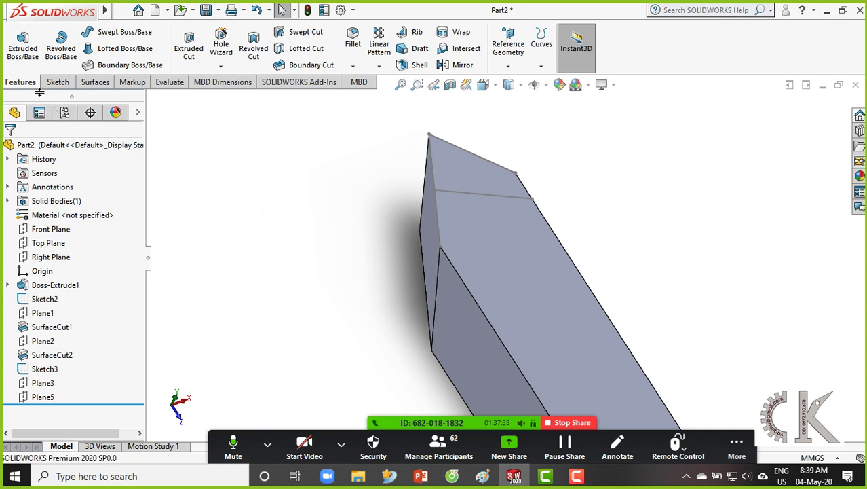
{"action": "left_click", "coordinate": [516, 46]}
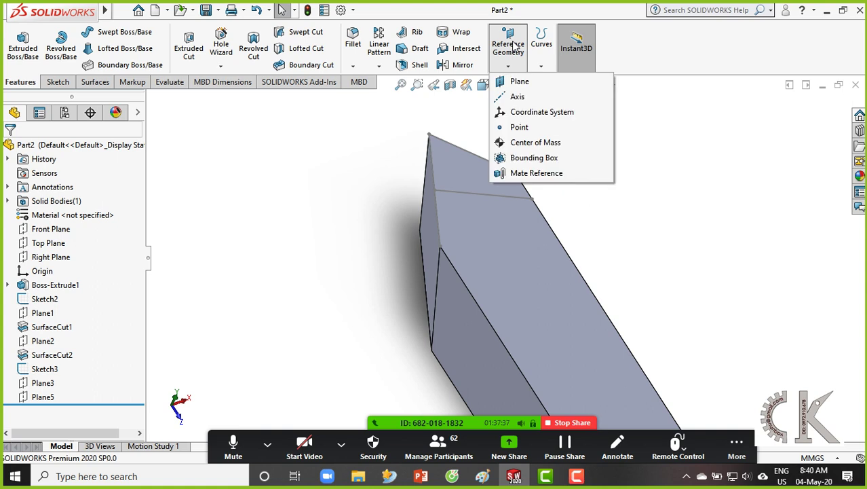
{"action": "left_click", "coordinate": [518, 82]}
{"action": "middle_click_drag", "start_coordinate": [488, 232], "coordinate": [464, 209]}
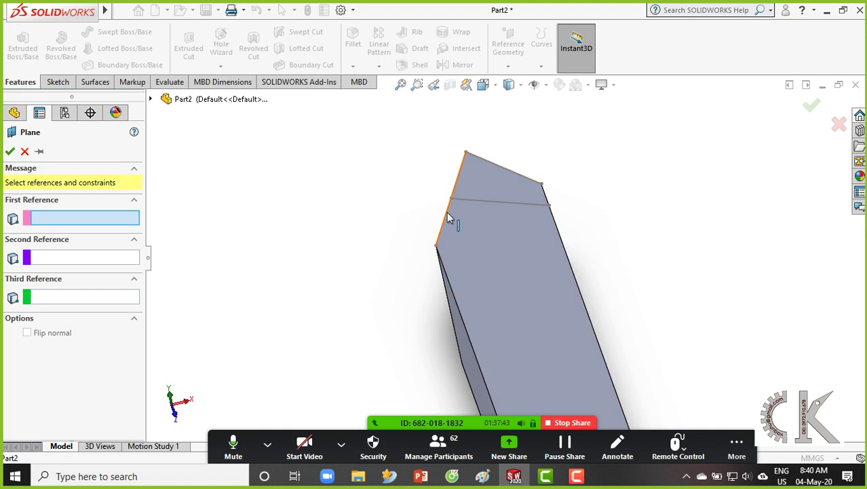
{"action": "left_click", "coordinate": [437, 239]}
{"action": "mouse_move", "coordinate": [407, 286]}
{"action": "middle_mouse_down"}
{"action": "mouse_move", "coordinate": [421, 235]}
{"action": "mouse_move", "coordinate": [459, 239]}
{"action": "mouse_move", "coordinate": [461, 249]}
{"action": "mouse_move", "coordinate": [436, 260]}
{"action": "middle_mouse_up"}
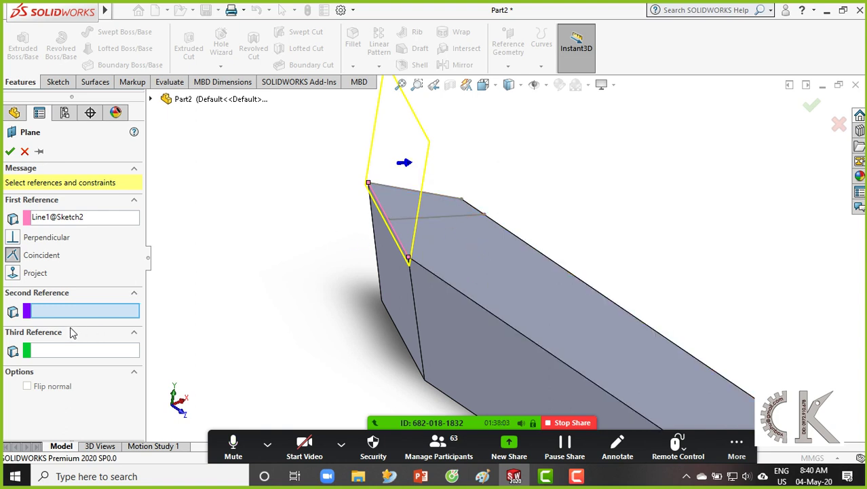
{"action": "left_click", "coordinate": [488, 276]}
{"action": "middle_click_drag", "start_coordinate": [416, 259], "coordinate": [394, 266]}
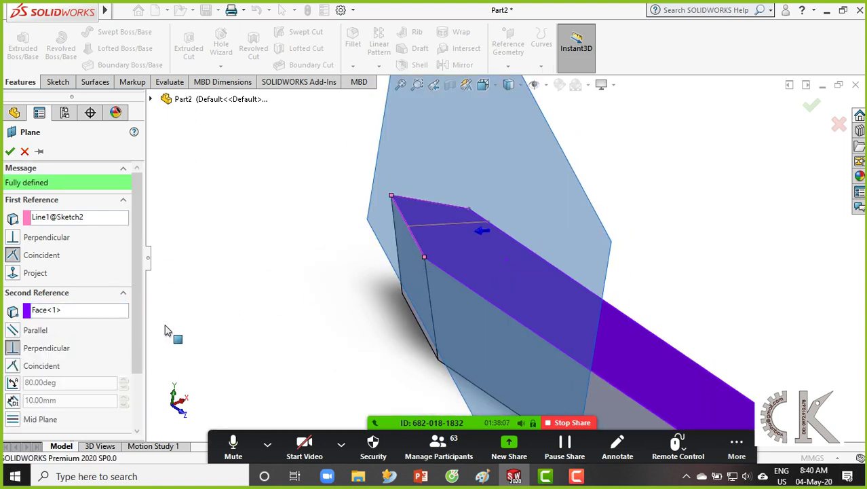
Step: Set the plane at an angle of 80 degrees to the top face, check its tilt along the cutting edge, and create it
{"action": "scroll", "coordinate": [136, 360], "scroll_direction": "down", "scroll_amount": 3}
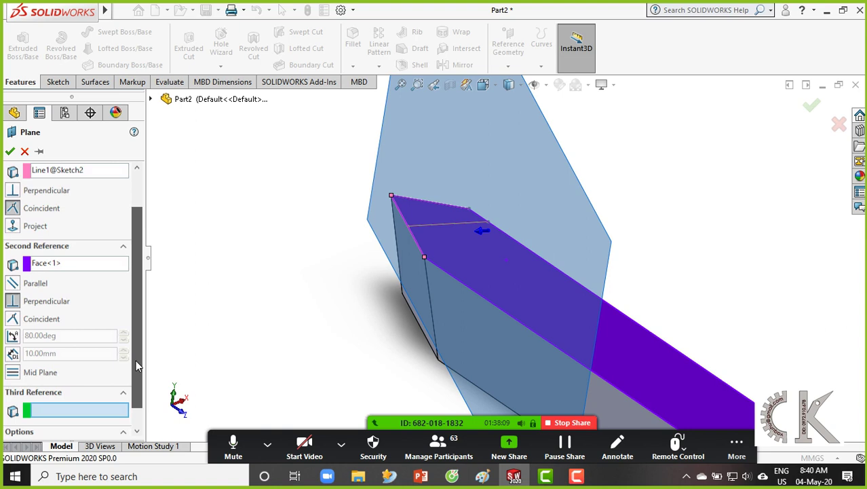
{"action": "left_click", "coordinate": [12, 330]}
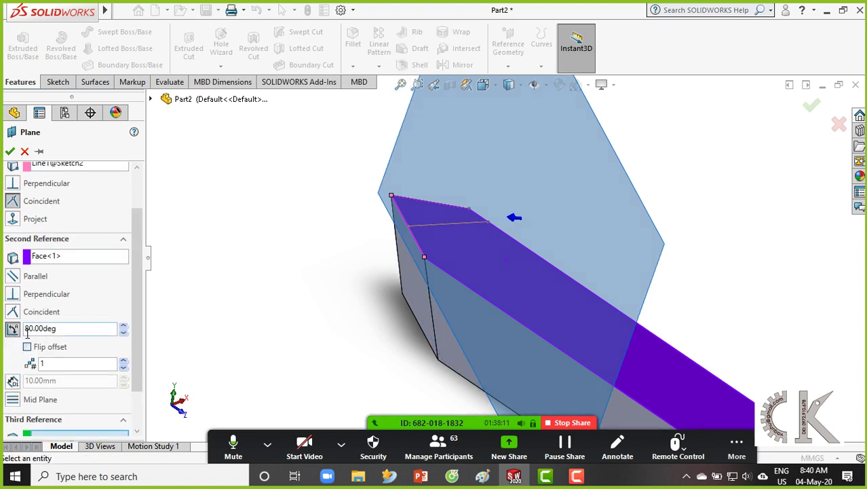
{"action": "middle_click_drag", "start_coordinate": [584, 289], "coordinate": [466, 233]}
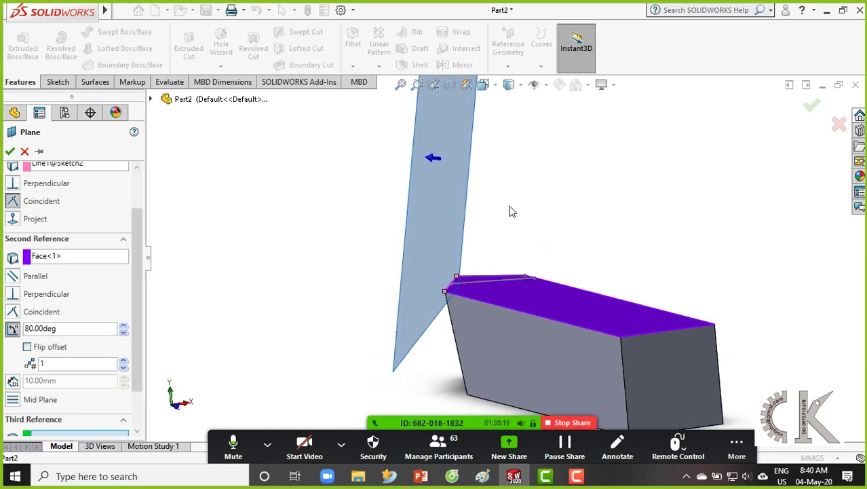
{"action": "middle_click_drag", "start_coordinate": [511, 209], "coordinate": [519, 214]}
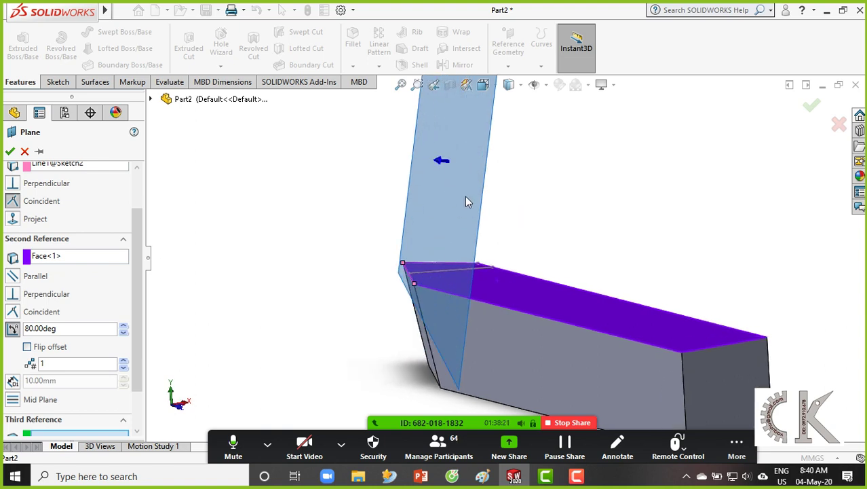
{"action": "middle_click_drag", "start_coordinate": [443, 214], "coordinate": [459, 212]}
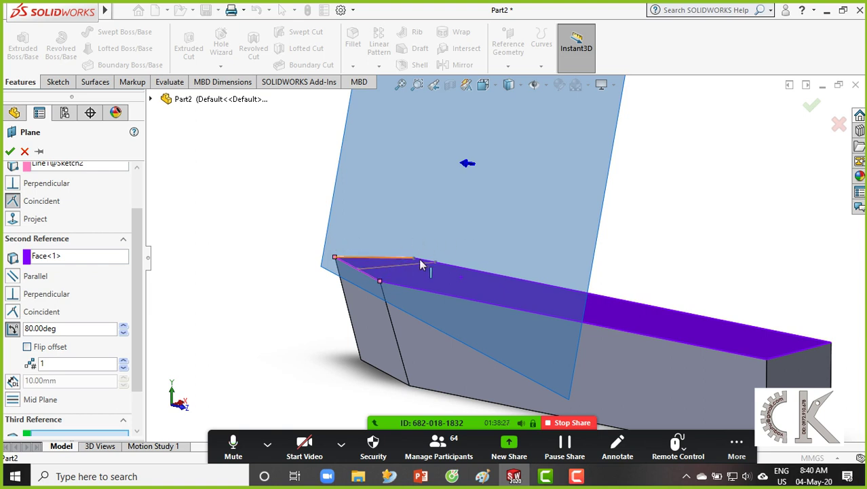
{"action": "middle_click_drag", "start_coordinate": [658, 230], "coordinate": [585, 228]}
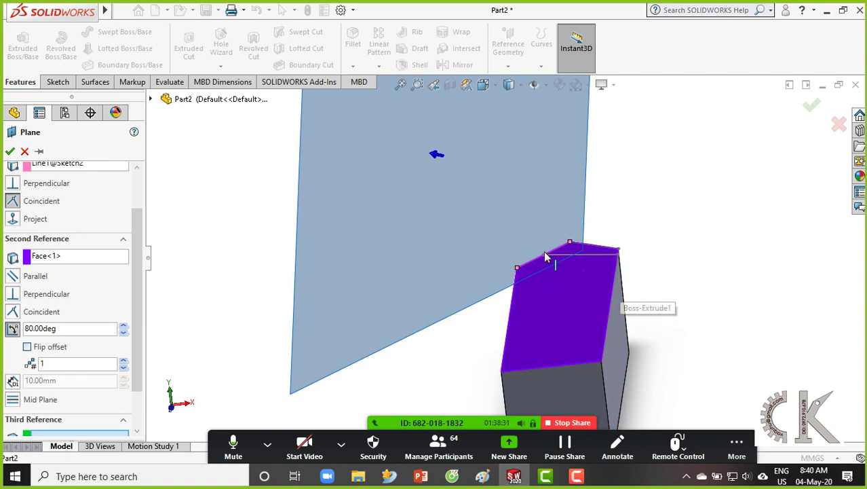
{"action": "middle_click_drag", "start_coordinate": [536, 250], "coordinate": [505, 263]}
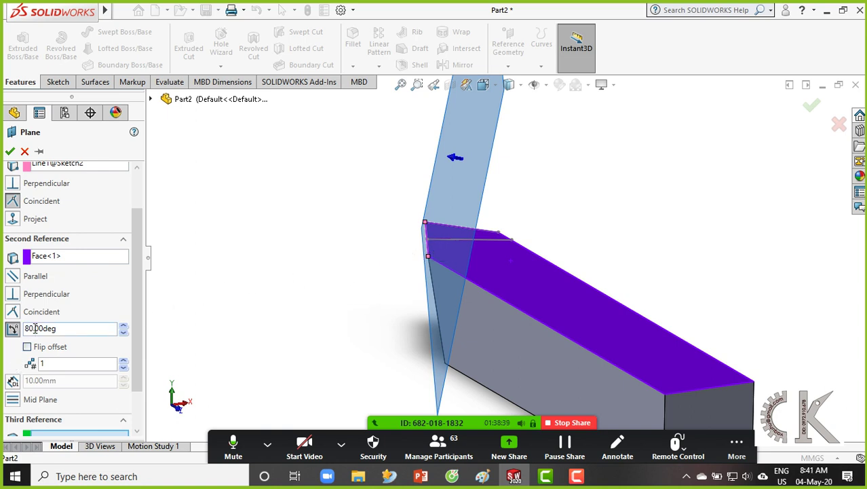
{"action": "left_click", "coordinate": [9, 152]}
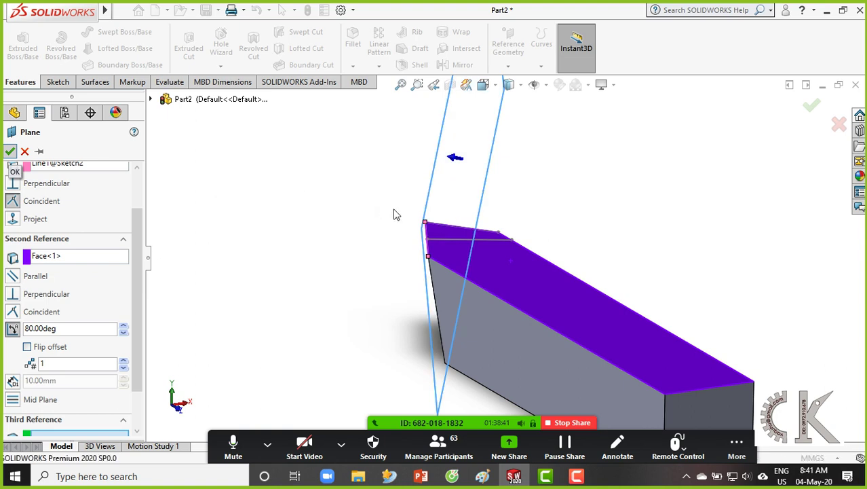
Step: Start a sketch on Plane6 and orient the view normal to it
{"action": "middle_click_drag", "start_coordinate": [366, 252], "coordinate": [374, 237]}
{"action": "scroll", "coordinate": [374, 237], "scroll_direction": "up", "scroll_amount": 3}
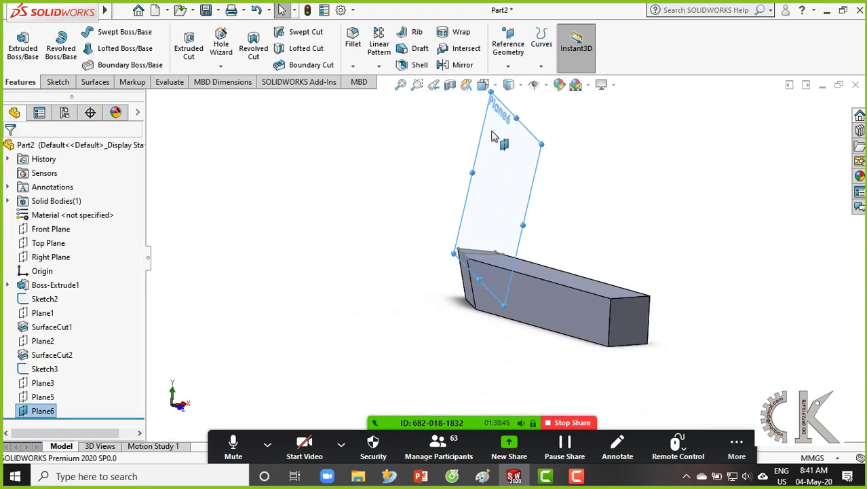
{"action": "scroll", "coordinate": [507, 129], "scroll_direction": "down", "scroll_amount": 2}
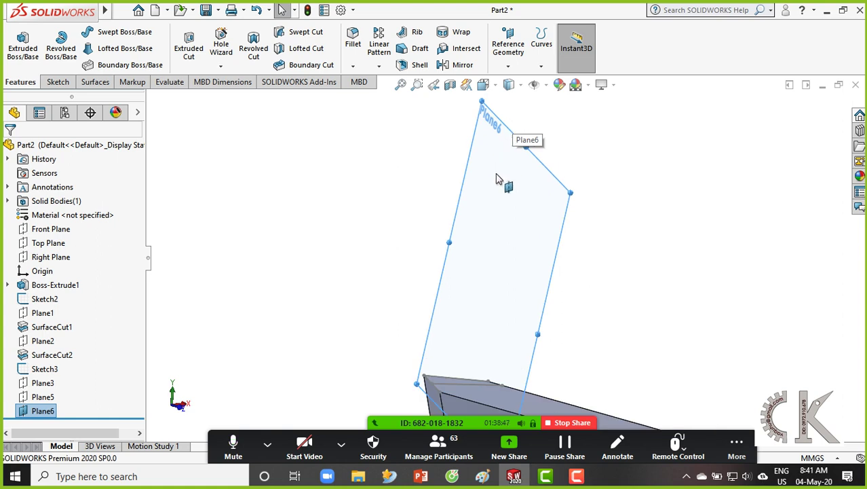
{"action": "scroll", "coordinate": [456, 176], "scroll_direction": "up", "scroll_amount": 1}
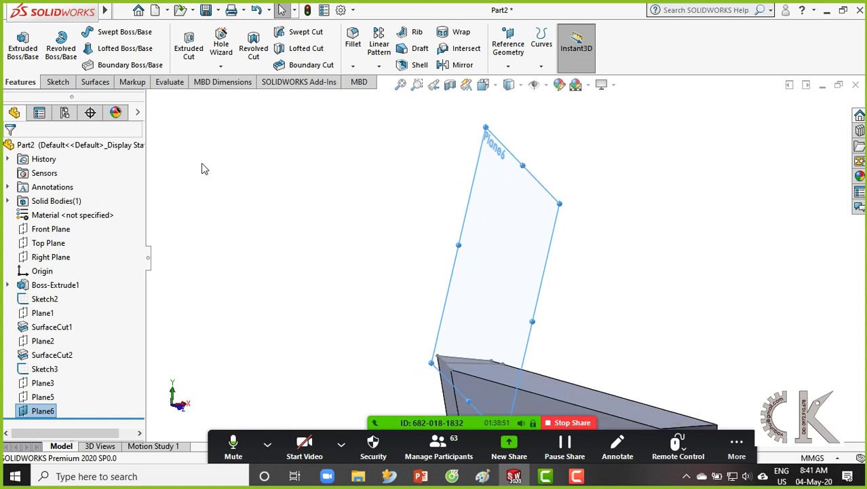
{"action": "left_click", "coordinate": [64, 86]}
{"action": "left_click", "coordinate": [18, 38]}
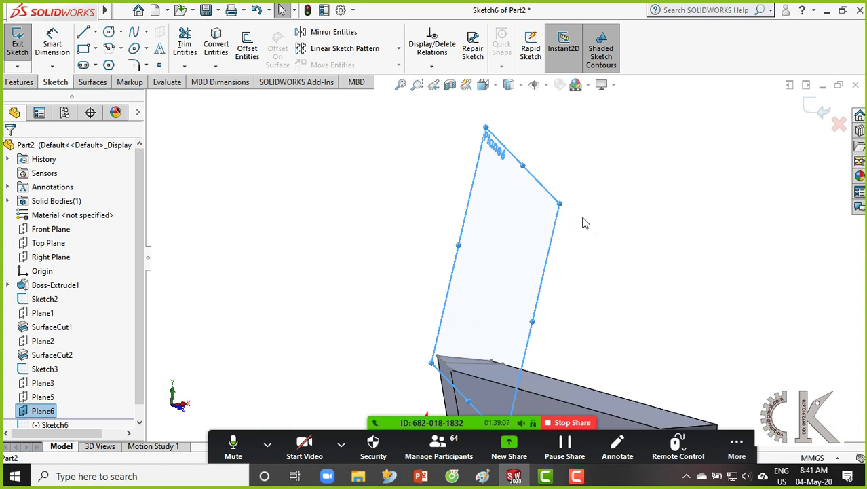
{"action": "key", "text": "ctrl+8"}
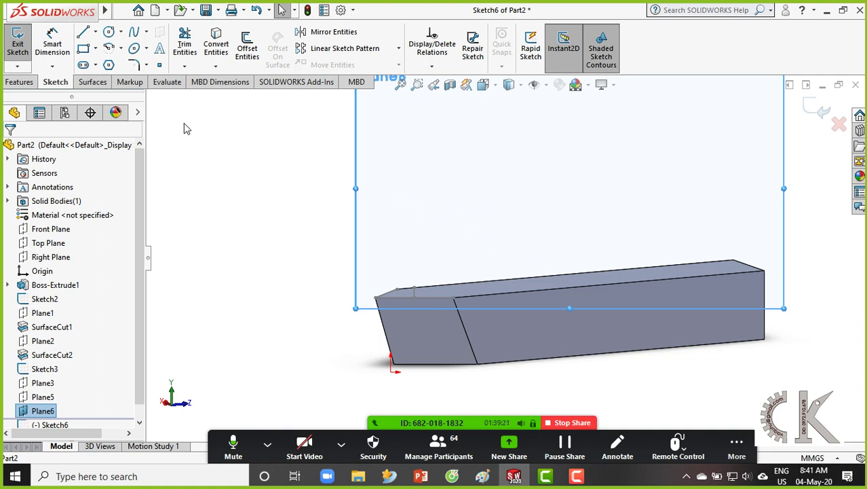
Step: Sketch a corner rectangle about 16.5 by 4.9 mm on Plane6, starting from the rear end of the main cutting edge, and exit the sketch
{"action": "left_click", "coordinate": [84, 48]}
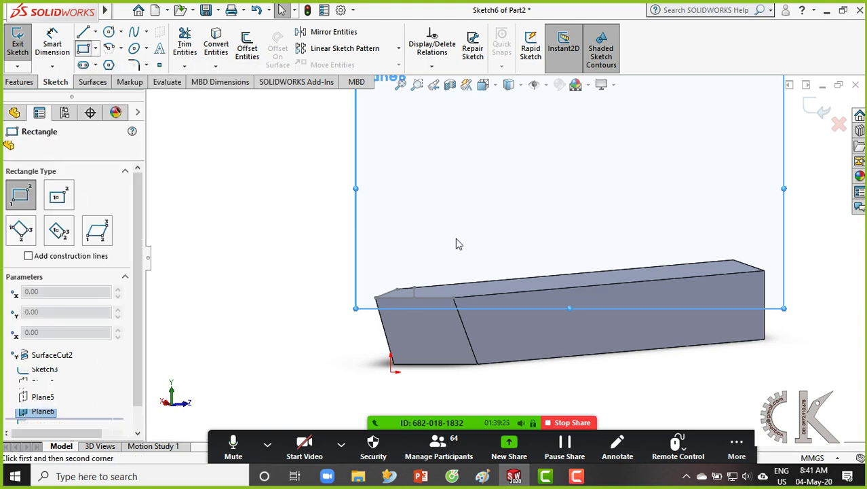
{"action": "scroll", "coordinate": [462, 271], "scroll_direction": "down", "scroll_amount": 5}
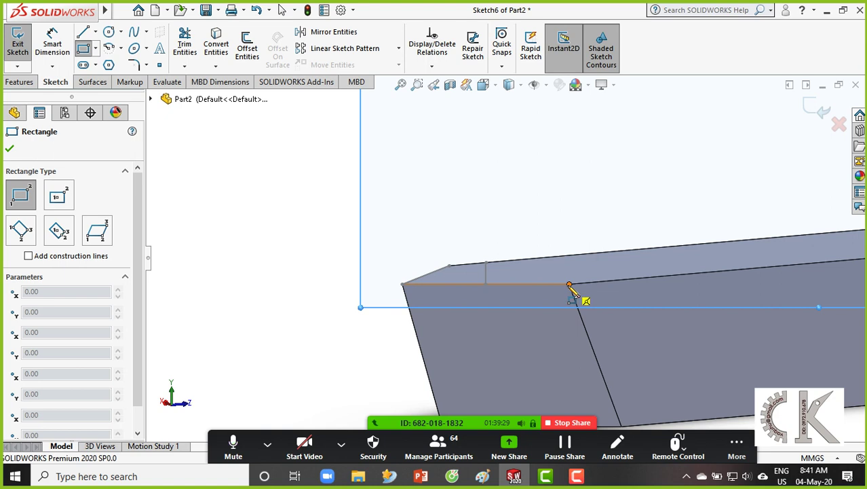
{"action": "left_click", "coordinate": [569, 285]}
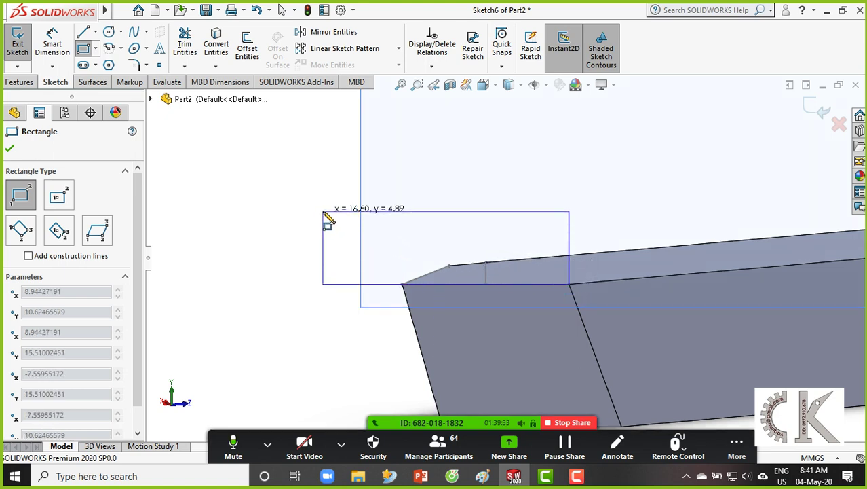
{"action": "left_click", "coordinate": [323, 212]}
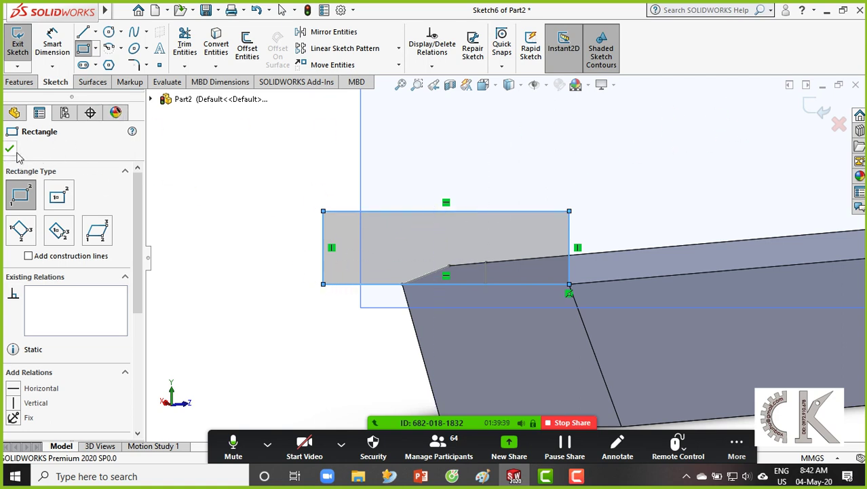
{"action": "key", "text": "Escape"}
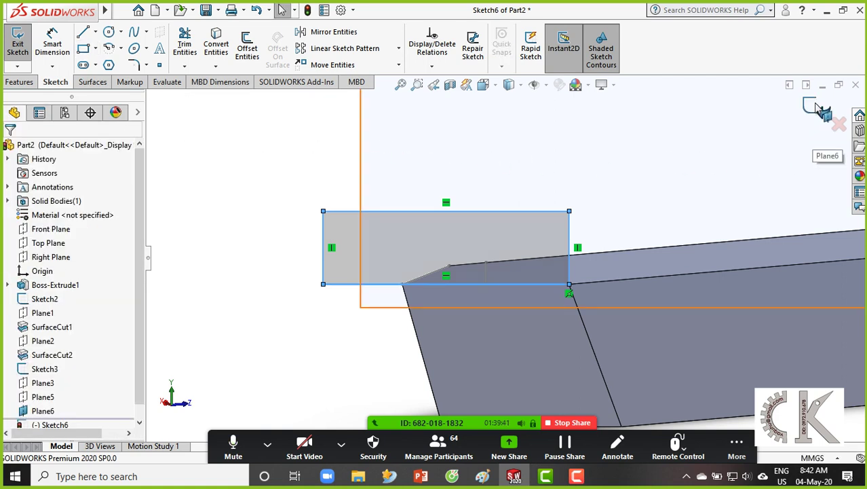
{"action": "left_click", "coordinate": [817, 107]}
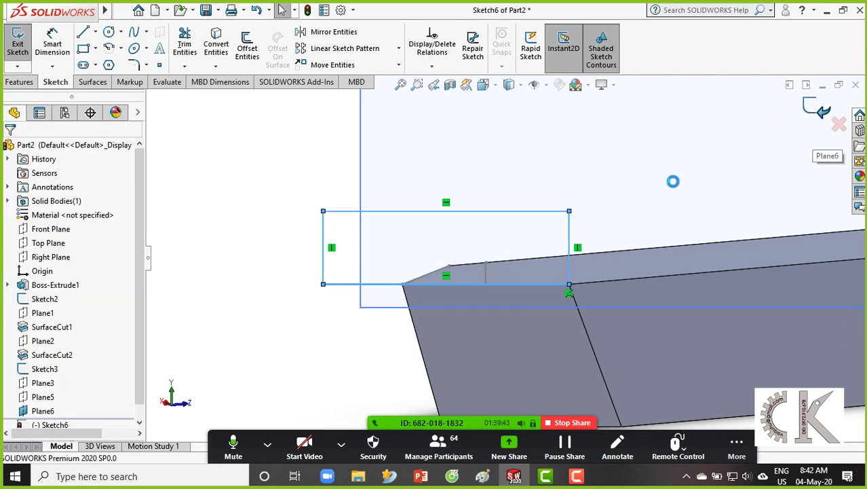
Step: Cut-extrude the rectangle across the tool tip with a blind depth of 20 mm
{"action": "mouse_move", "coordinate": [667, 189]}
{"action": "middle_mouse_down"}
{"action": "mouse_move", "coordinate": [634, 177]}
{"action": "mouse_move", "coordinate": [563, 180]}
{"action": "mouse_move", "coordinate": [547, 262]}
{"action": "middle_mouse_up"}
{"action": "mouse_move", "coordinate": [670, 204]}
{"action": "middle_mouse_down"}
{"action": "mouse_move", "coordinate": [688, 176]}
{"action": "mouse_move", "coordinate": [637, 202]}
{"action": "mouse_move", "coordinate": [589, 247]}
{"action": "mouse_move", "coordinate": [587, 327]}
{"action": "mouse_move", "coordinate": [640, 223]}
{"action": "mouse_move", "coordinate": [693, 237]}
{"action": "mouse_move", "coordinate": [677, 300]}
{"action": "mouse_move", "coordinate": [623, 232]}
{"action": "middle_mouse_up"}
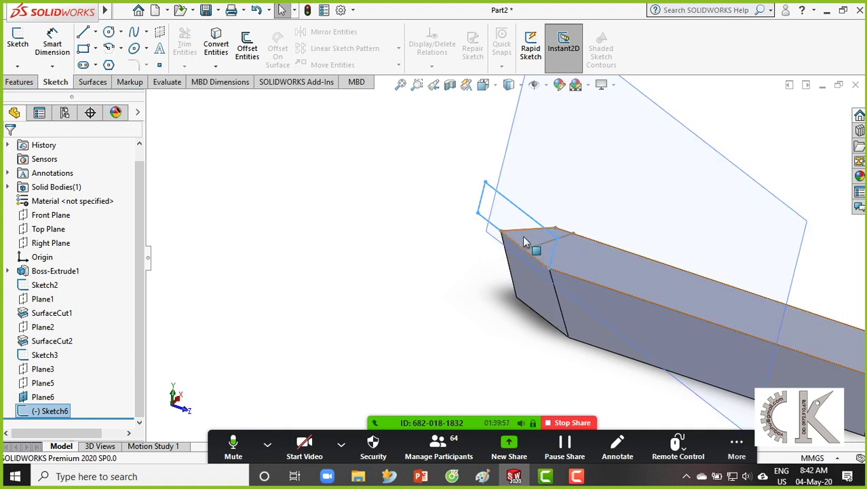
{"action": "left_click", "coordinate": [21, 83]}
{"action": "left_click", "coordinate": [189, 48]}
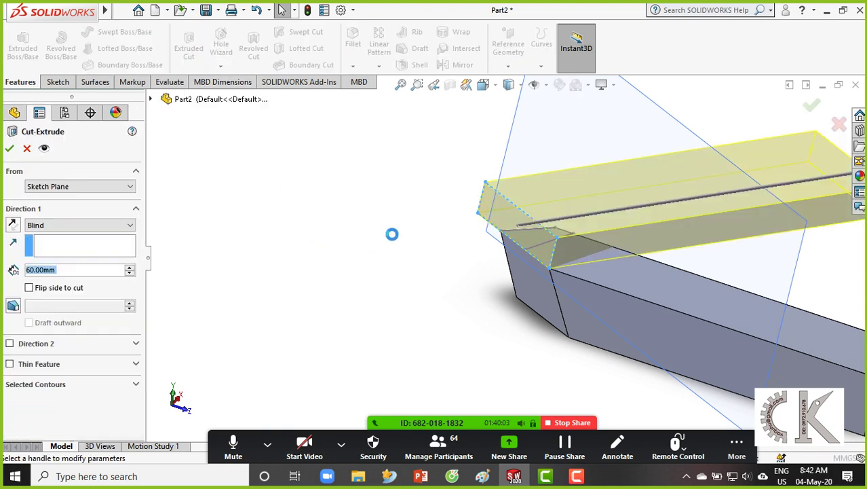
{"action": "middle_click_drag", "start_coordinate": [444, 259], "coordinate": [485, 231]}
{"action": "left_click", "coordinate": [129, 273]}
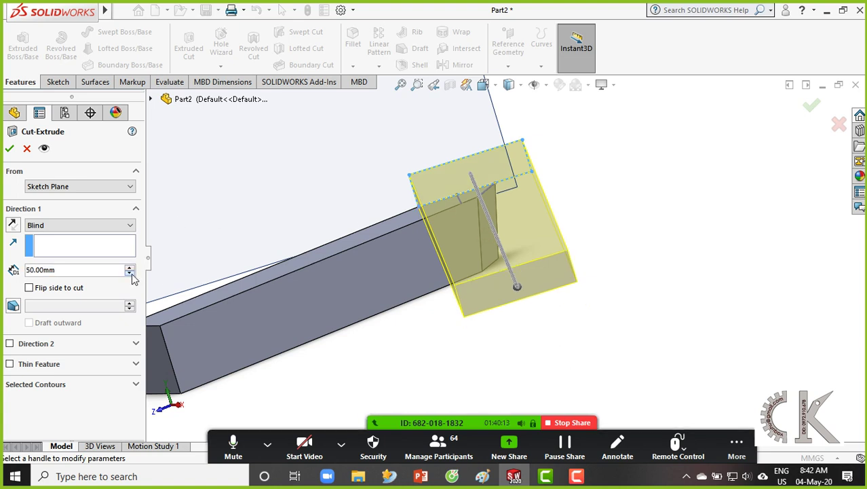
{"action": "left_click", "coordinate": [129, 273]}
{"action": "left_click", "coordinate": [129, 273]}
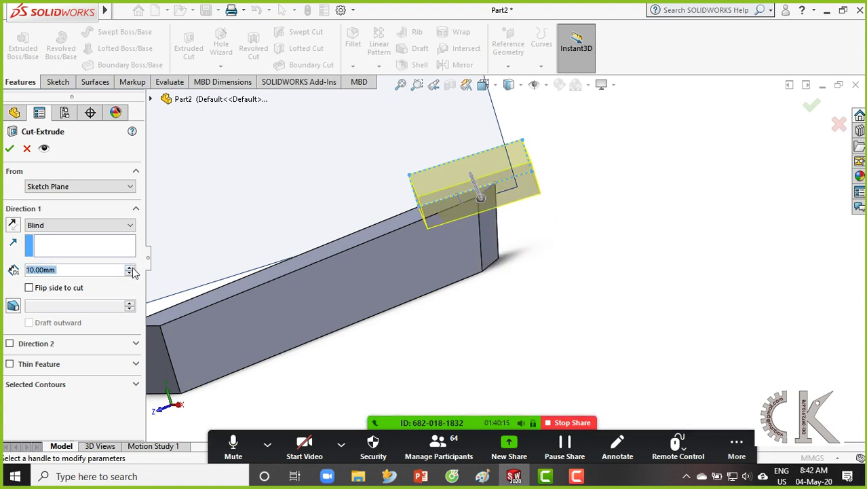
{"action": "left_click", "coordinate": [129, 268]}
{"action": "middle_click_drag", "start_coordinate": [528, 211], "coordinate": [470, 271]}
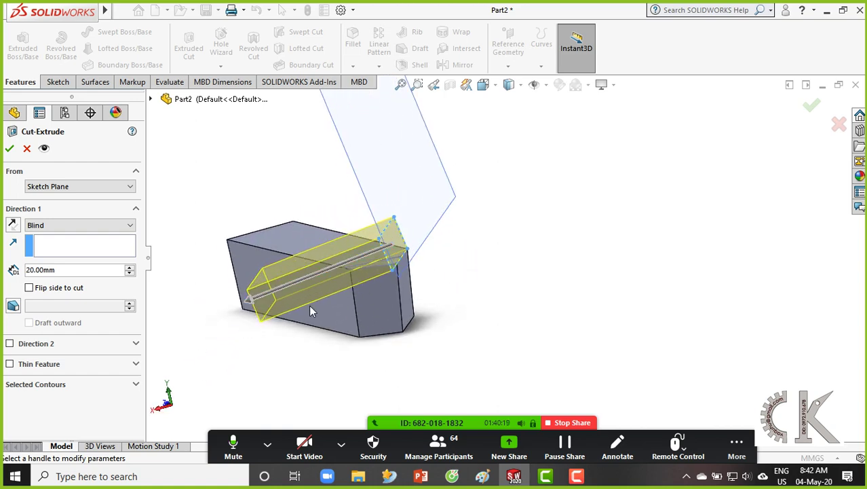
{"action": "middle_click_drag", "start_coordinate": [309, 304], "coordinate": [277, 360]}
{"action": "middle_click_drag", "start_coordinate": [397, 307], "coordinate": [448, 254]}
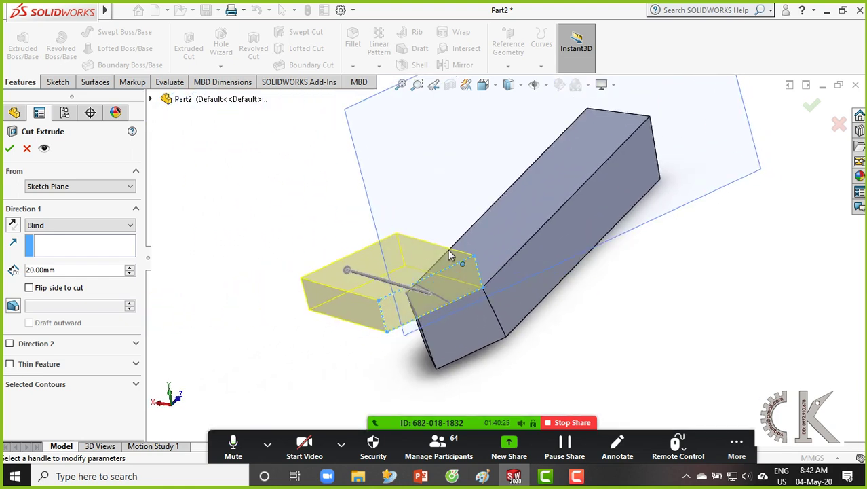
{"action": "left_click", "coordinate": [10, 149]}
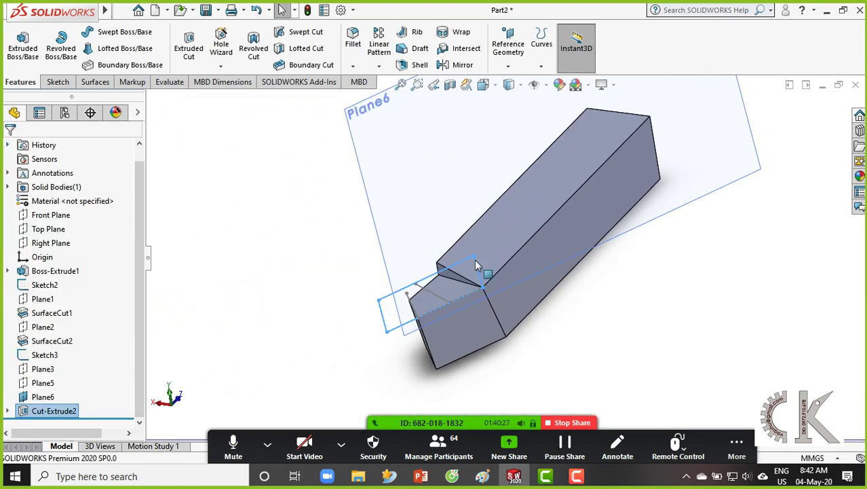
Step: Hide Plane6 and inspect the inclined rake face cut into the tool tip
{"action": "left_click", "coordinate": [584, 336]}
{"action": "middle_click_drag", "start_coordinate": [441, 293], "coordinate": [497, 306]}
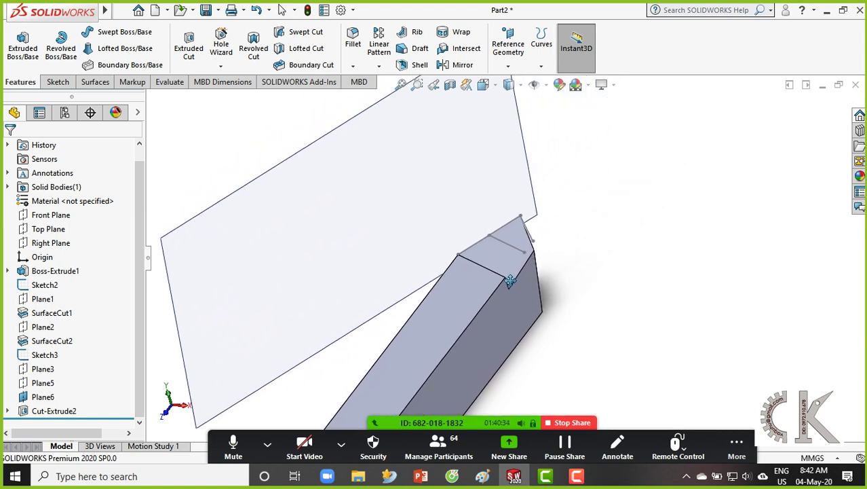
{"action": "right_click", "coordinate": [331, 152]}
{"action": "left_click", "coordinate": [382, 129]}
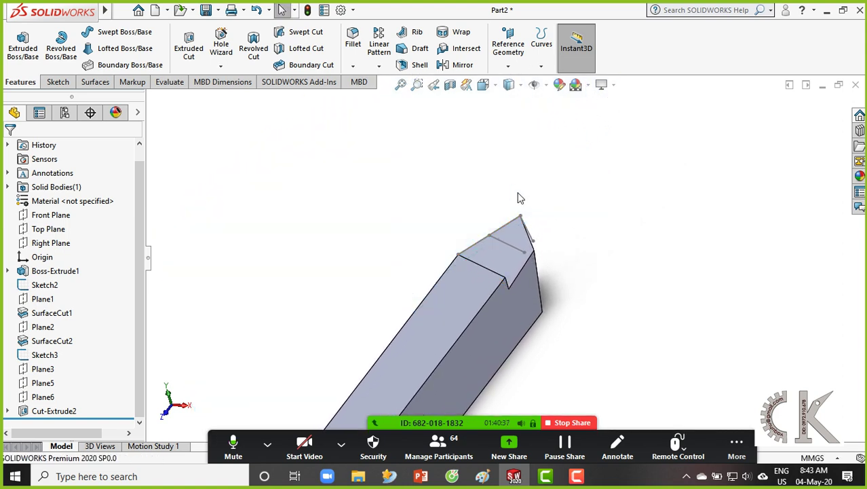
{"action": "middle_click_drag", "start_coordinate": [519, 198], "coordinate": [482, 343]}
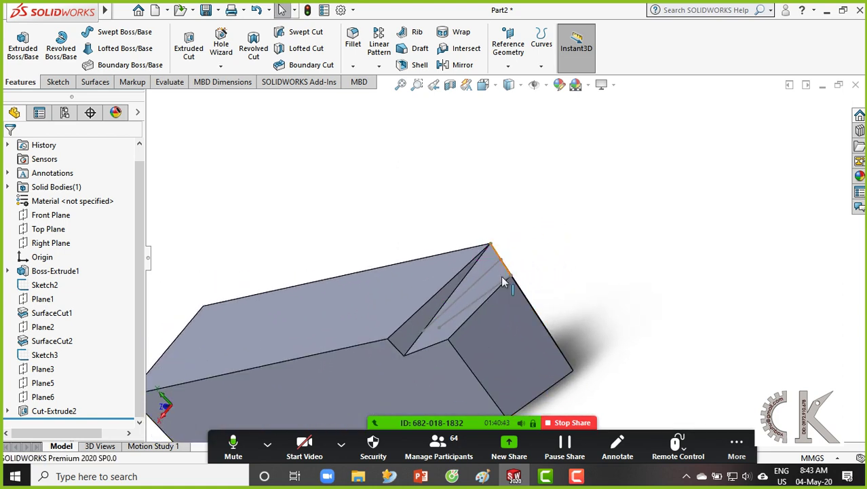
{"action": "middle_click_drag", "start_coordinate": [503, 282], "coordinate": [458, 277]}
{"action": "scroll", "coordinate": [458, 277], "scroll_direction": "down", "scroll_amount": 4}
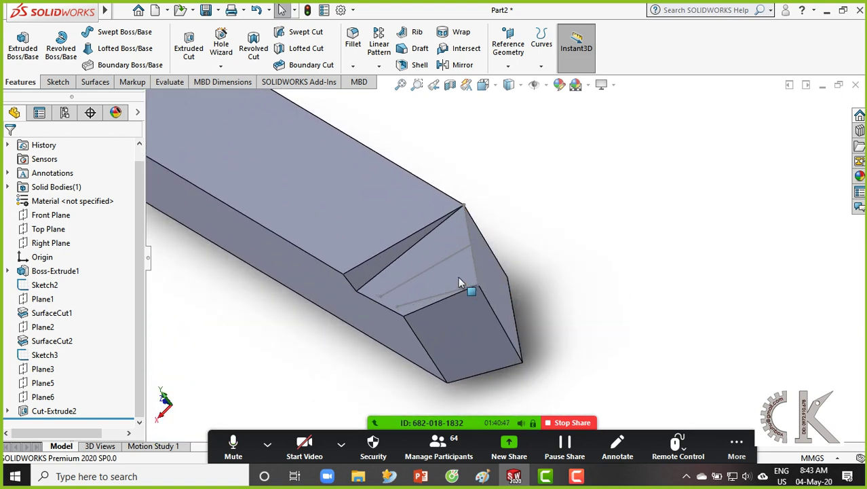
Step: Hide Sketch2, the cutting edge lines at the tool tip
{"action": "mouse_move", "coordinate": [487, 250]}
{"action": "middle_mouse_down"}
{"action": "mouse_move", "coordinate": [519, 229]}
{"action": "mouse_move", "coordinate": [512, 209]}
{"action": "mouse_move", "coordinate": [547, 170]}
{"action": "mouse_move", "coordinate": [610, 188]}
{"action": "mouse_move", "coordinate": [625, 246]}
{"action": "mouse_move", "coordinate": [617, 303]}
{"action": "mouse_move", "coordinate": [643, 335]}
{"action": "mouse_move", "coordinate": [600, 312]}
{"action": "mouse_move", "coordinate": [620, 269]}
{"action": "mouse_move", "coordinate": [606, 204]}
{"action": "middle_mouse_up"}
{"action": "right_click", "coordinate": [602, 204]}
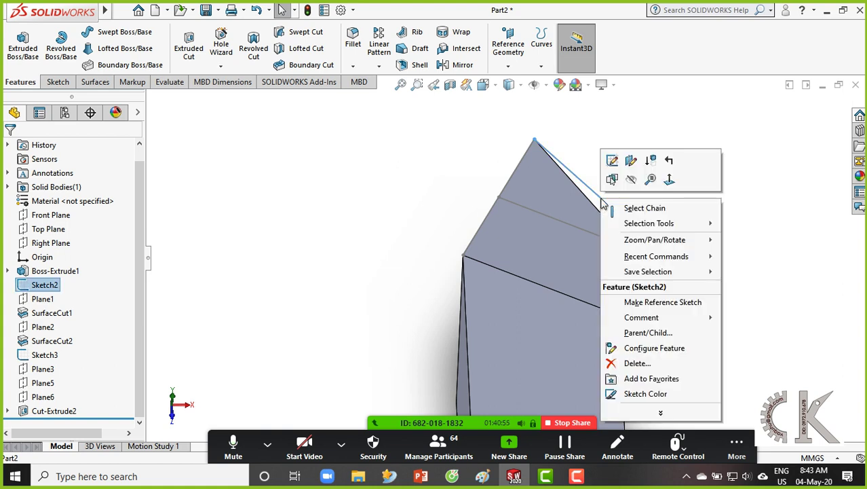
{"action": "left_click", "coordinate": [631, 180]}
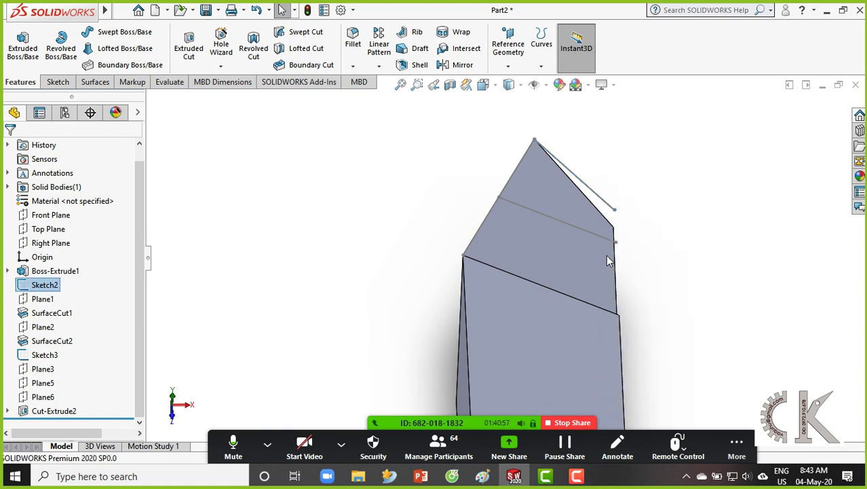
{"action": "right_click", "coordinate": [601, 234]}
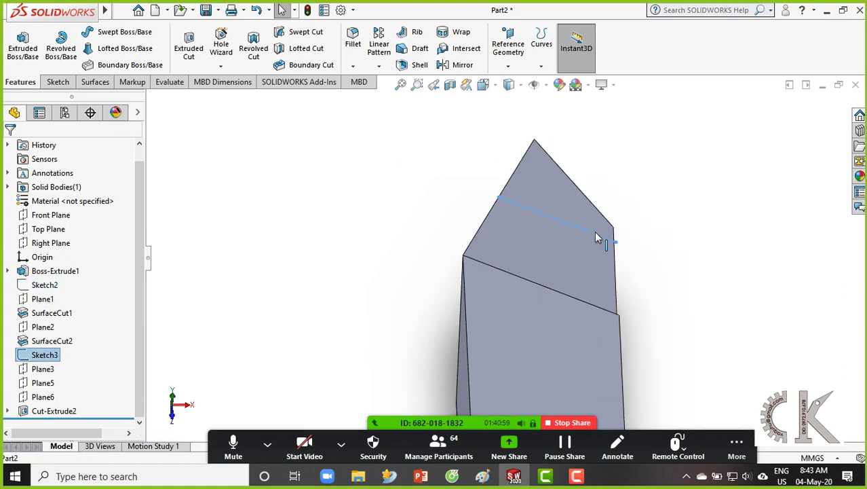
{"action": "key", "text": "Escape"}
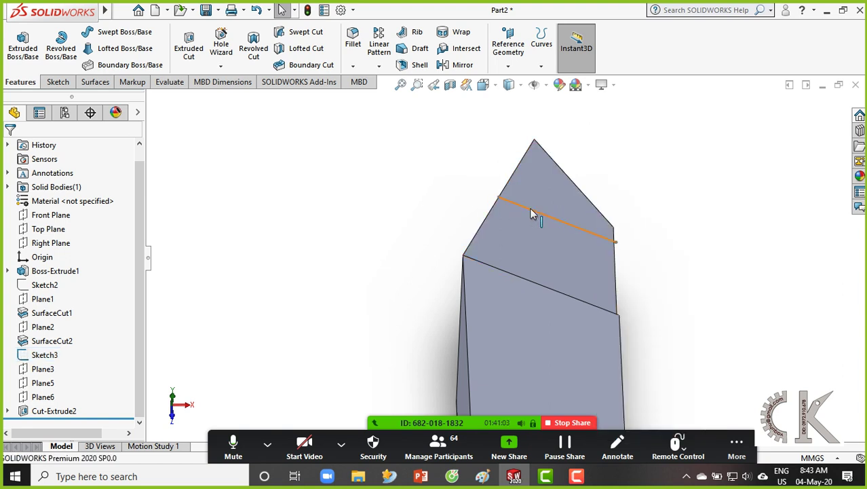
{"action": "middle_click_drag", "start_coordinate": [554, 225], "coordinate": [530, 234]}
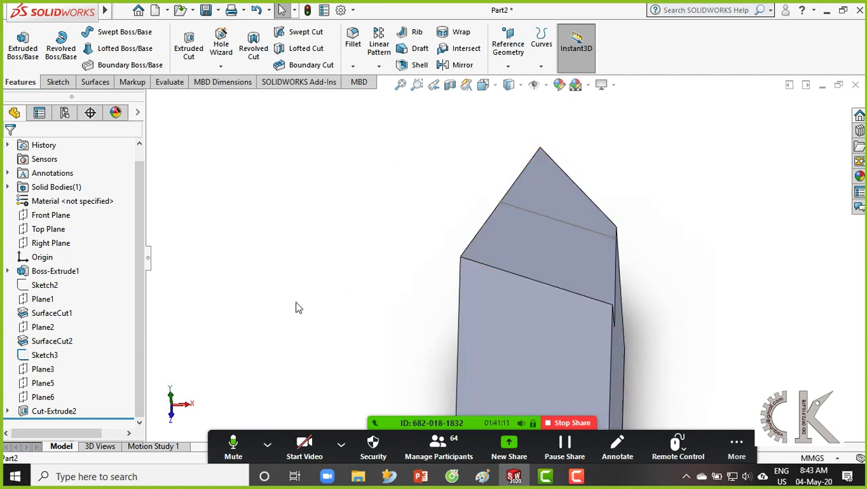
Step: Section the tool with a planar section view at Plane3 and look at the cut face straight on
{"action": "left_click", "coordinate": [43, 369]}
{"action": "mouse_move", "coordinate": [412, 286]}
{"action": "middle_mouse_down"}
{"action": "mouse_move", "coordinate": [440, 249]}
{"action": "mouse_move", "coordinate": [474, 246]}
{"action": "mouse_move", "coordinate": [503, 268]}
{"action": "mouse_move", "coordinate": [524, 332]}
{"action": "mouse_move", "coordinate": [504, 397]}
{"action": "mouse_move", "coordinate": [477, 397]}
{"action": "mouse_move", "coordinate": [478, 460]}
{"action": "mouse_move", "coordinate": [389, 480]}
{"action": "mouse_move", "coordinate": [500, 325]}
{"action": "mouse_move", "coordinate": [465, 310]}
{"action": "mouse_move", "coordinate": [504, 281]}
{"action": "mouse_move", "coordinate": [531, 294]}
{"action": "mouse_move", "coordinate": [501, 227]}
{"action": "mouse_move", "coordinate": [482, 252]}
{"action": "mouse_move", "coordinate": [367, 269]}
{"action": "middle_mouse_up"}
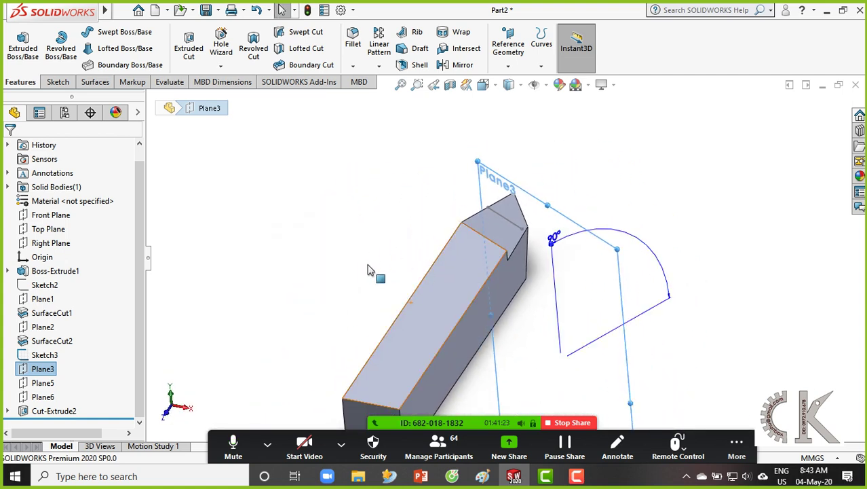
{"action": "scroll", "coordinate": [456, 232], "scroll_direction": "down", "scroll_amount": 2}
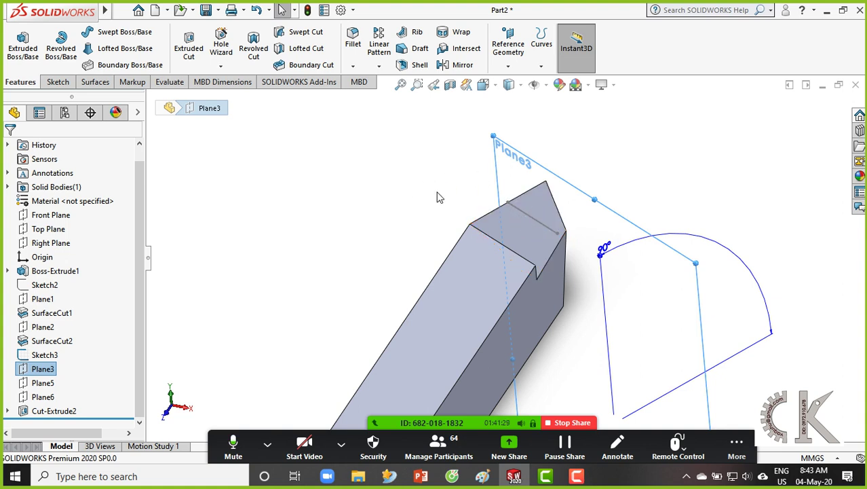
{"action": "left_click", "coordinate": [29, 368]}
{"action": "left_click", "coordinate": [452, 88]}
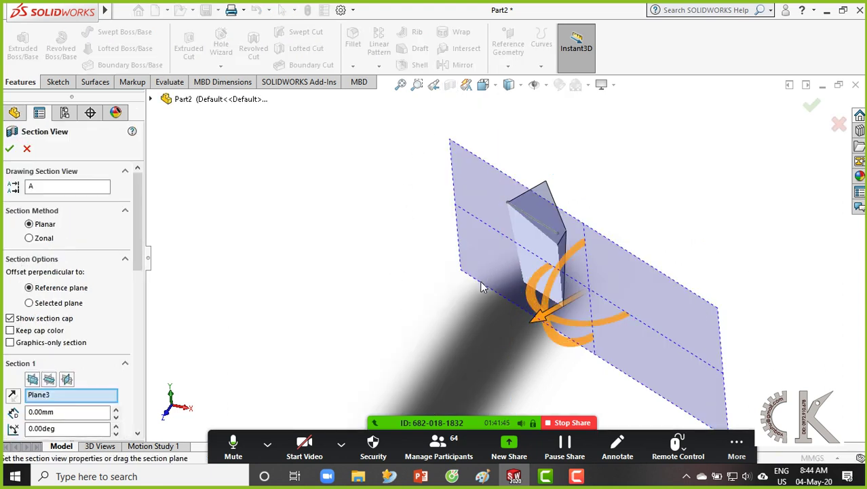
{"action": "middle_click_drag", "start_coordinate": [437, 307], "coordinate": [518, 203]}
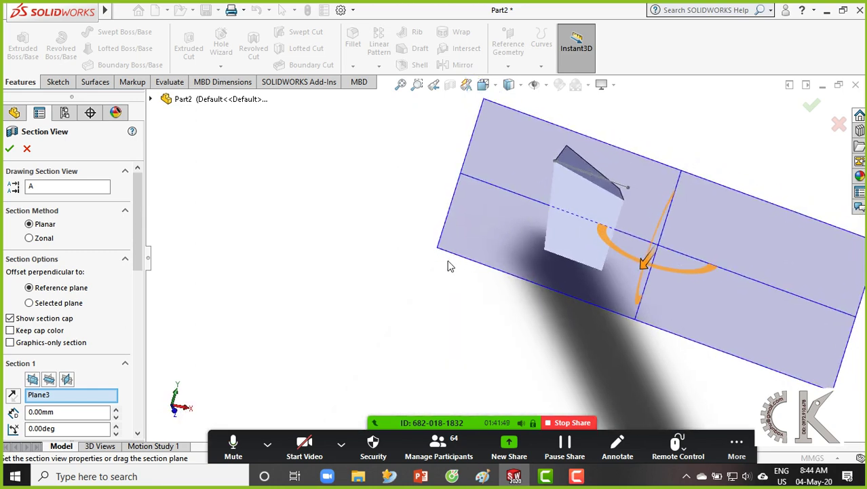
{"action": "key", "text": "ctrl+8"}
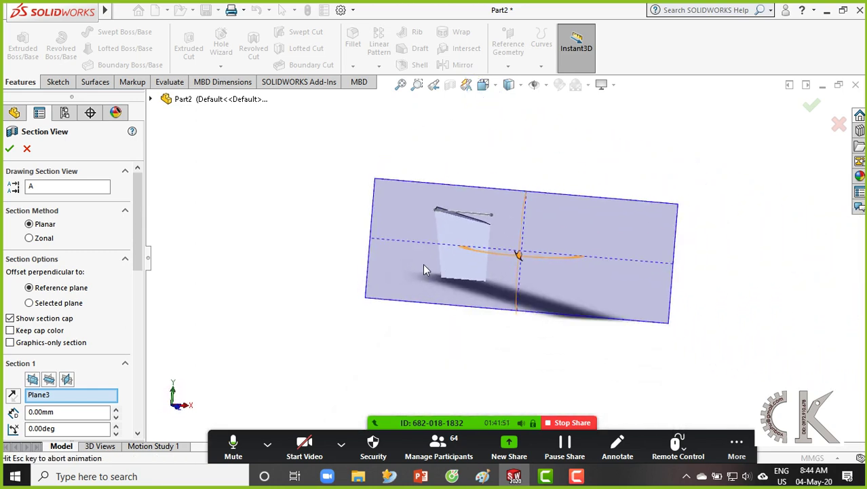
Step: Examine the rake angle on the sectioned tip and compare it with the N-N section diagram in PowerPoint
{"action": "scroll", "coordinate": [483, 251], "scroll_direction": "down", "scroll_amount": 1}
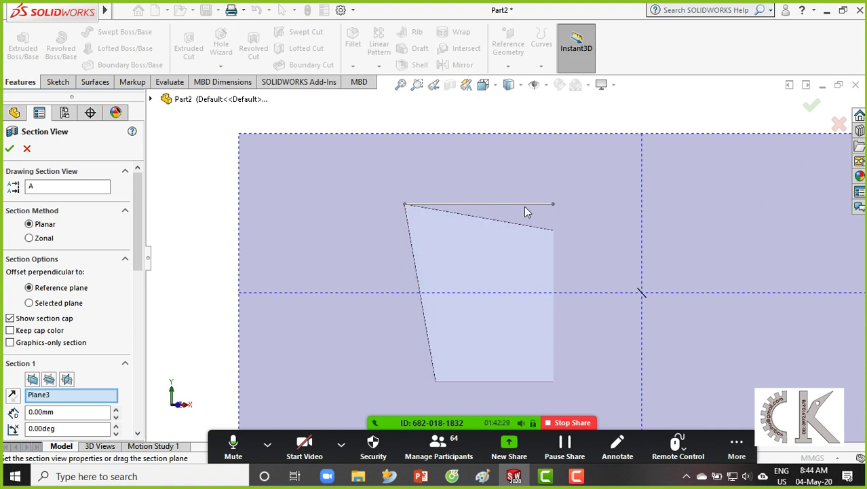
{"action": "left_click", "coordinate": [421, 476]}
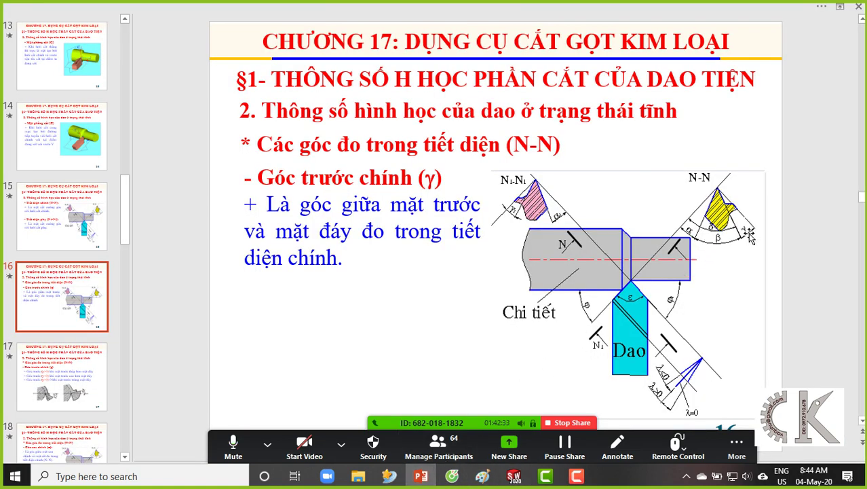
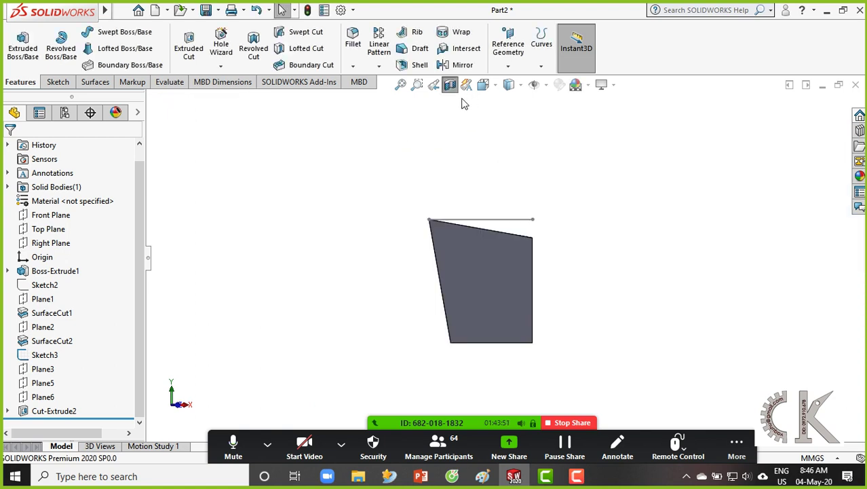
{"action": "mouse_move", "coordinate": [526, 190]}
{"action": "middle_mouse_down"}
{"action": "mouse_move", "coordinate": [588, 256]}
{"action": "mouse_move", "coordinate": [587, 224]}
{"action": "mouse_move", "coordinate": [608, 185]}
{"action": "middle_mouse_up"}
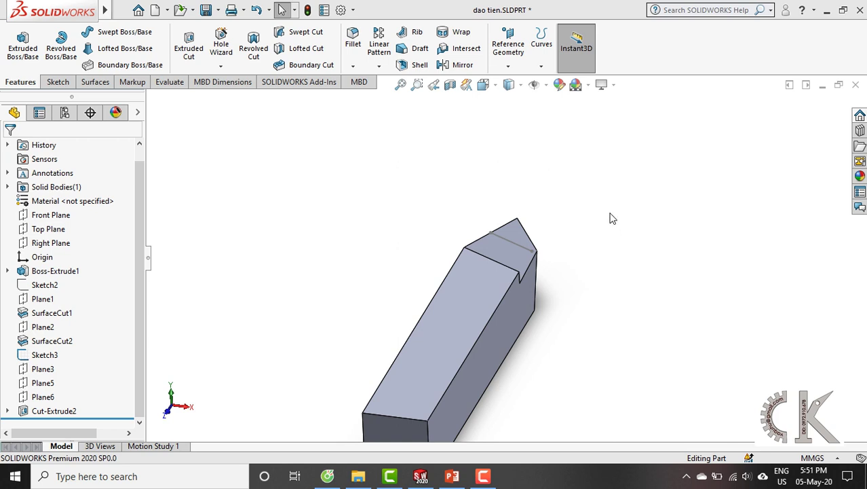
Step: Start a sketch on the top face of the tool shank and orient the view normal to it
{"action": "left_click", "coordinate": [58, 82]}
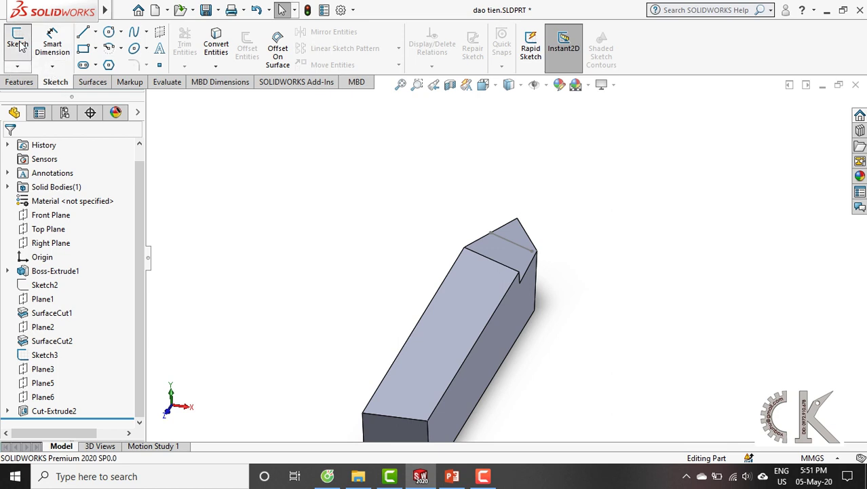
{"action": "left_click", "coordinate": [19, 42]}
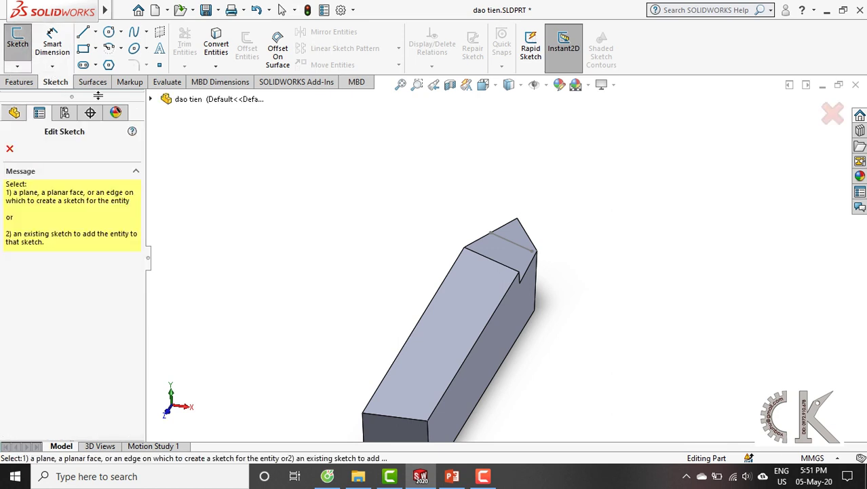
{"action": "left_click", "coordinate": [461, 304]}
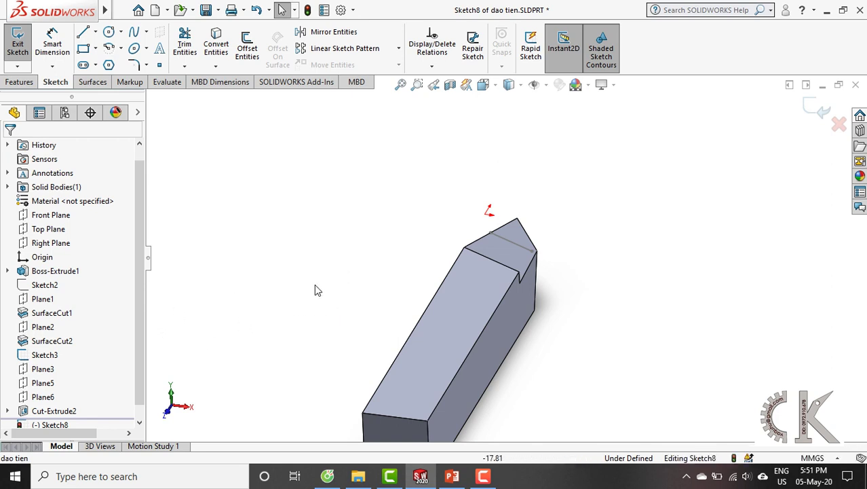
{"action": "key", "text": "ctrl+8"}
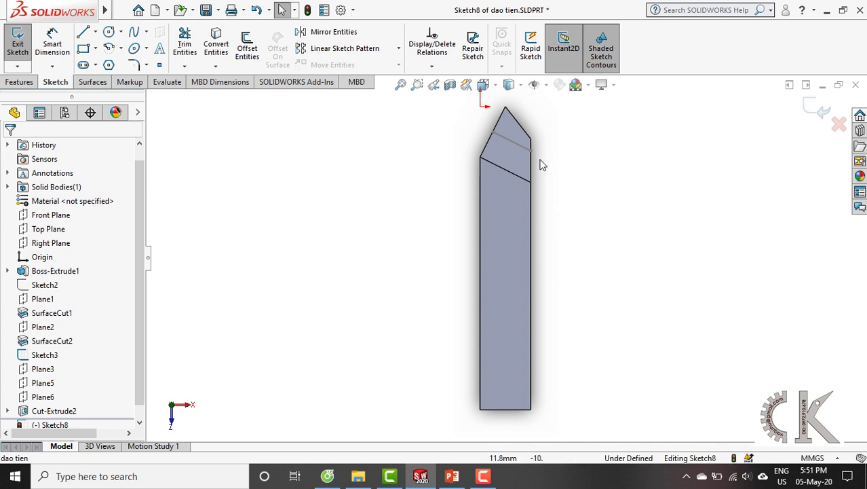
Step: Convert the shorter slanted cutting edge at the tool tip into a line in the current sketch
{"action": "scroll", "coordinate": [542, 165], "scroll_direction": "down", "scroll_amount": 3}
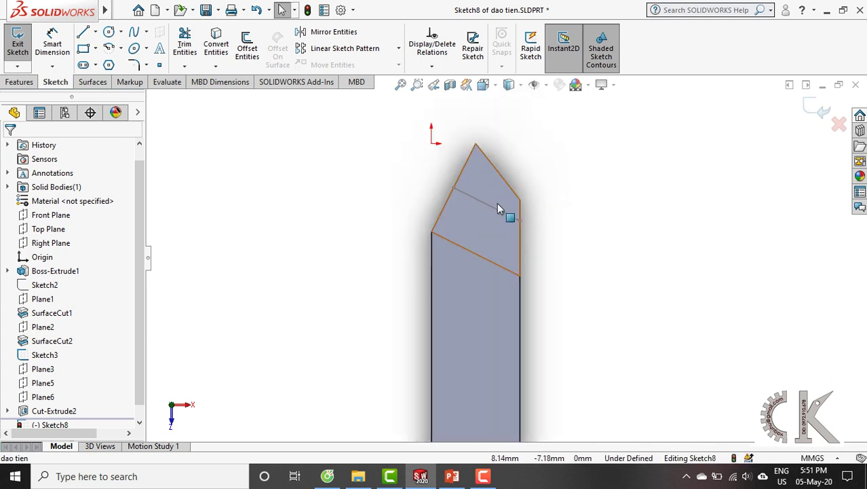
{"action": "scroll", "coordinate": [475, 194], "scroll_direction": "down", "scroll_amount": 2}
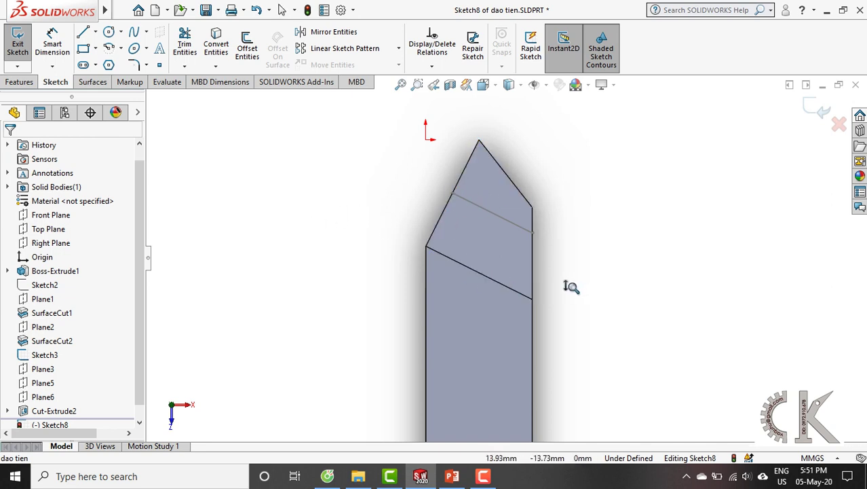
{"action": "scroll", "coordinate": [560, 288], "scroll_direction": "up", "scroll_amount": 1}
{"action": "middle_click_drag", "start_coordinate": [600, 258], "coordinate": [465, 315]}
{"action": "middle_click_drag", "start_coordinate": [460, 220], "coordinate": [516, 255]}
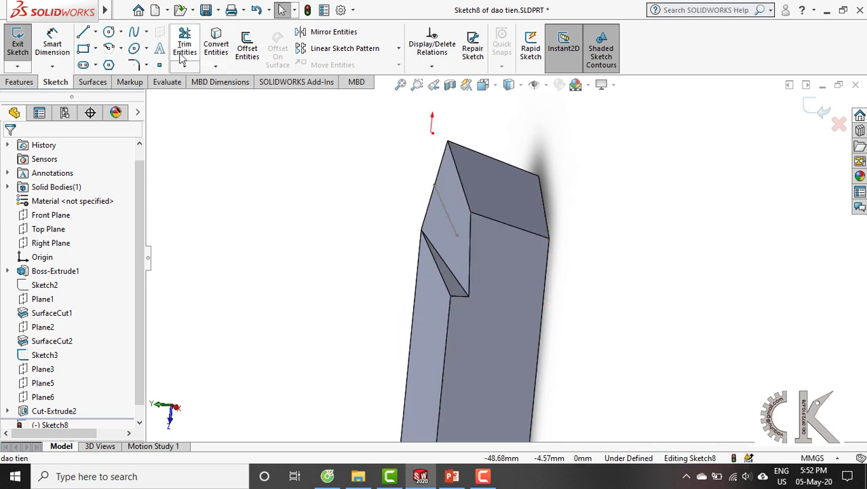
{"action": "left_click", "coordinate": [215, 54]}
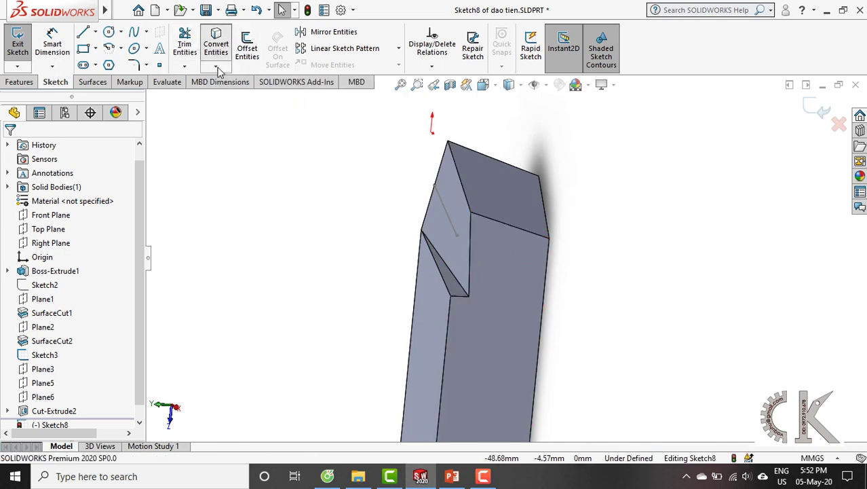
{"action": "left_click", "coordinate": [457, 172]}
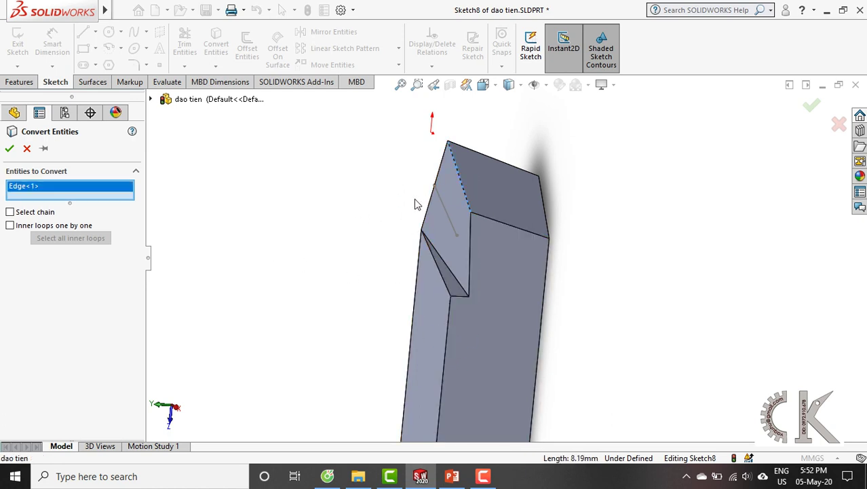
{"action": "left_click", "coordinate": [9, 149]}
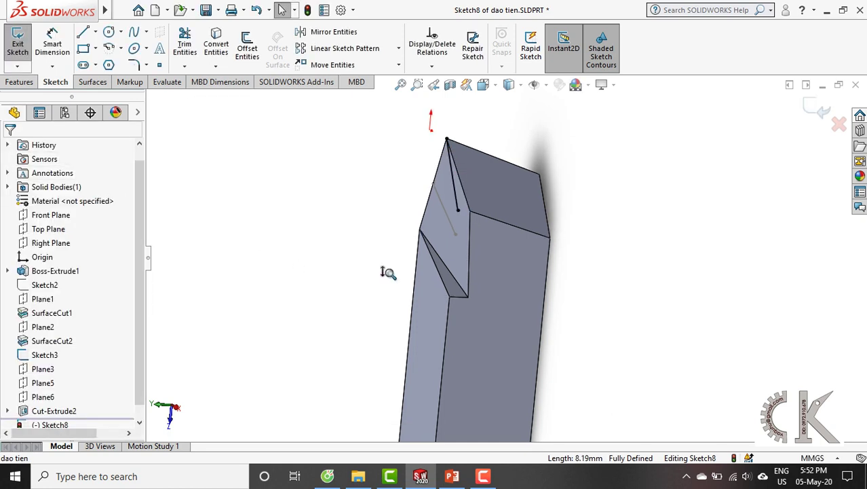
Step: Examine the projected edge line at the tip and compare it with the N-N section diagram in PowerPoint
{"action": "scroll", "coordinate": [407, 268], "scroll_direction": "down", "scroll_amount": 2}
{"action": "mouse_move", "coordinate": [413, 269]}
{"action": "middle_mouse_down"}
{"action": "mouse_move", "coordinate": [445, 261]}
{"action": "mouse_move", "coordinate": [515, 196]}
{"action": "mouse_move", "coordinate": [486, 188]}
{"action": "mouse_move", "coordinate": [416, 196]}
{"action": "mouse_move", "coordinate": [443, 170]}
{"action": "mouse_move", "coordinate": [490, 175]}
{"action": "mouse_move", "coordinate": [522, 166]}
{"action": "mouse_move", "coordinate": [494, 153]}
{"action": "middle_mouse_up"}
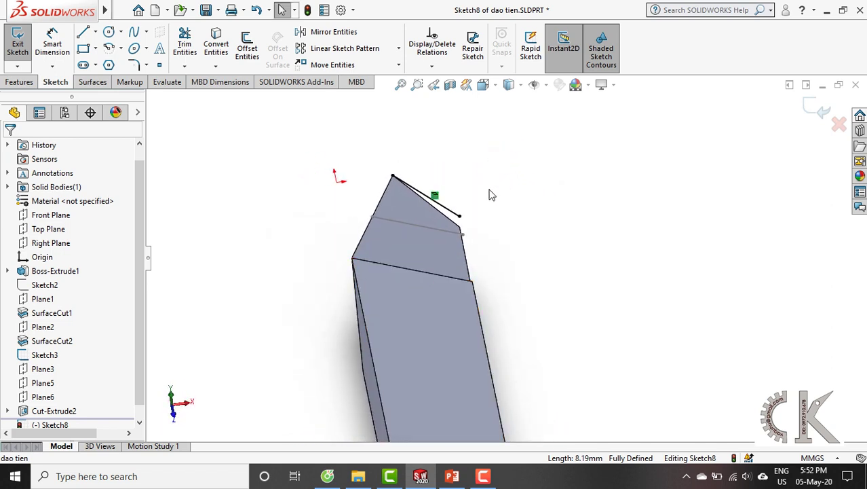
{"action": "left_click", "coordinate": [454, 477]}
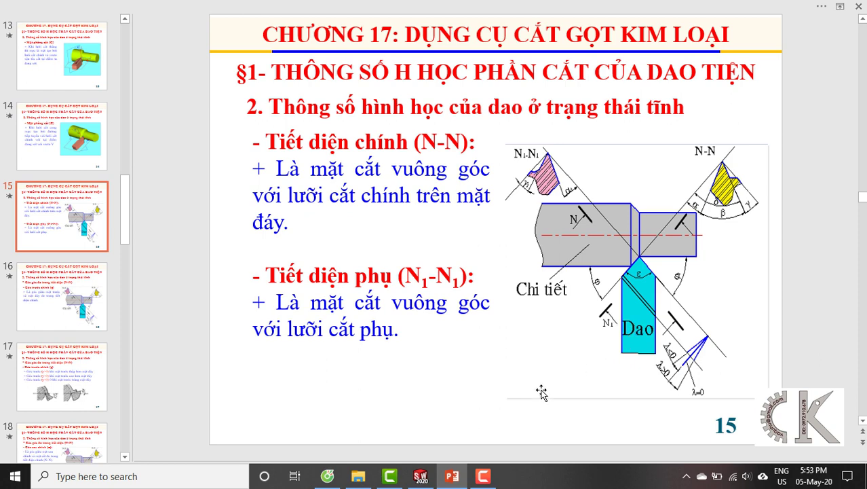
{"action": "left_click", "coordinate": [421, 476]}
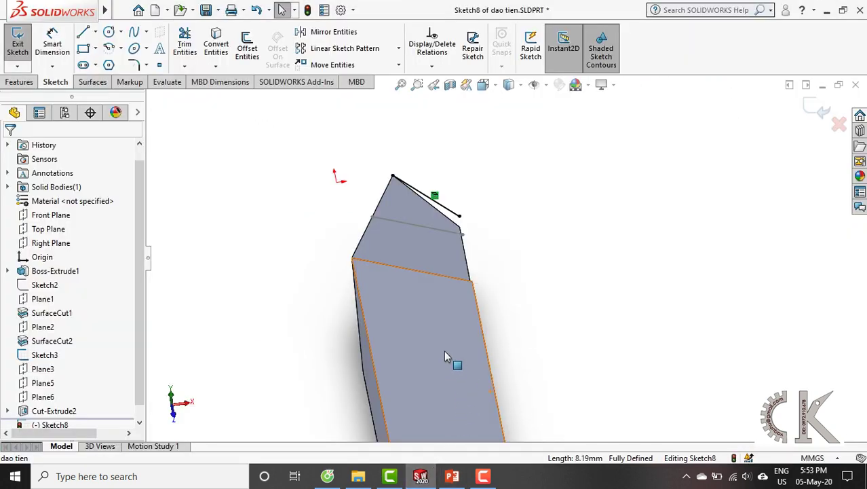
{"action": "middle_click_drag", "start_coordinate": [444, 350], "coordinate": [461, 306]}
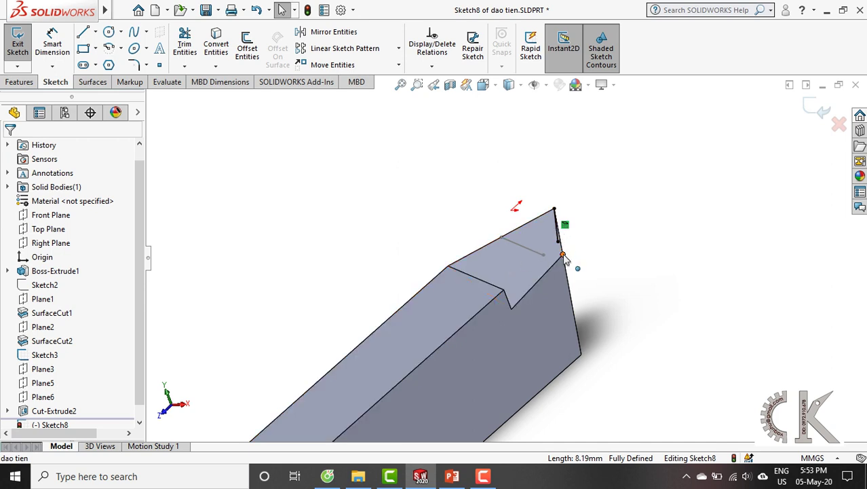
{"action": "middle_click_drag", "start_coordinate": [565, 260], "coordinate": [543, 239]}
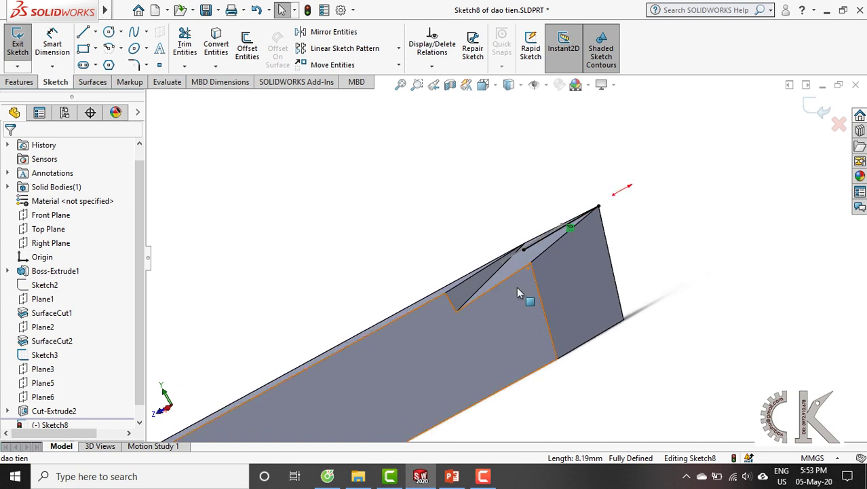
{"action": "middle_click_drag", "start_coordinate": [517, 291], "coordinate": [589, 368]}
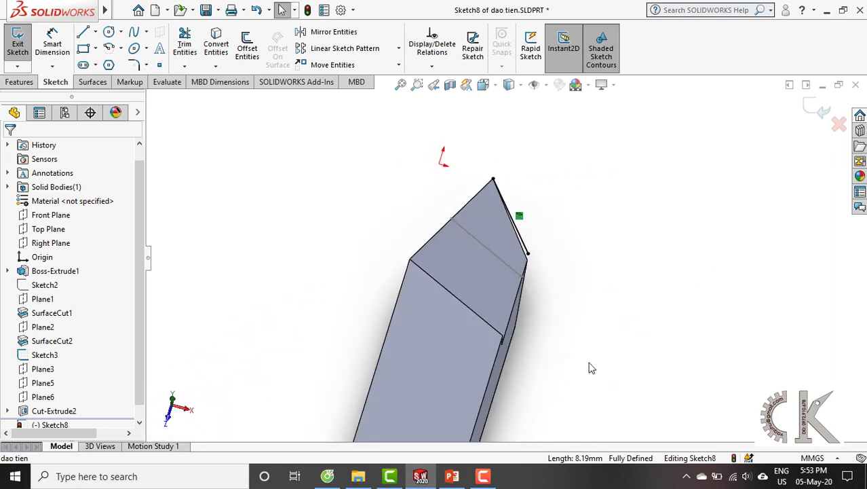
Step: Sketch a line about 6 mm long from the converted edge's midpoint, perpendicular to that edge, and exit the sketch
{"action": "key", "text": "ctrl+8"}
{"action": "scroll", "coordinate": [521, 102], "scroll_direction": "down", "scroll_amount": 3}
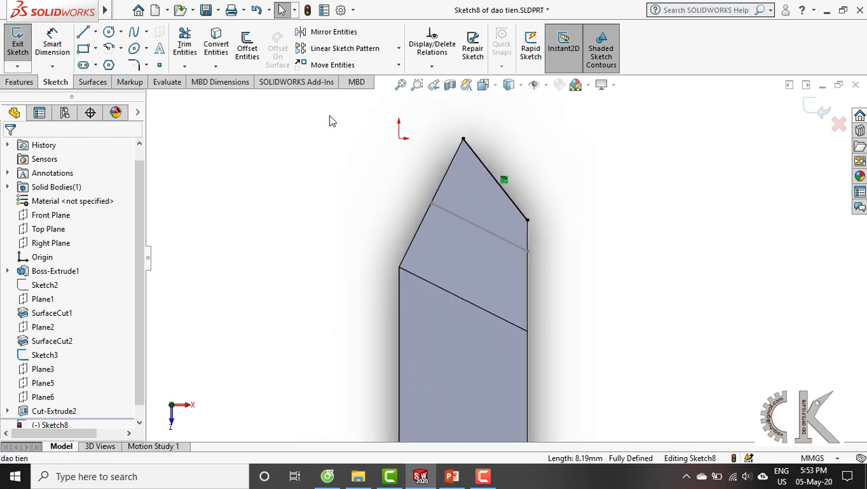
{"action": "left_click", "coordinate": [84, 37]}
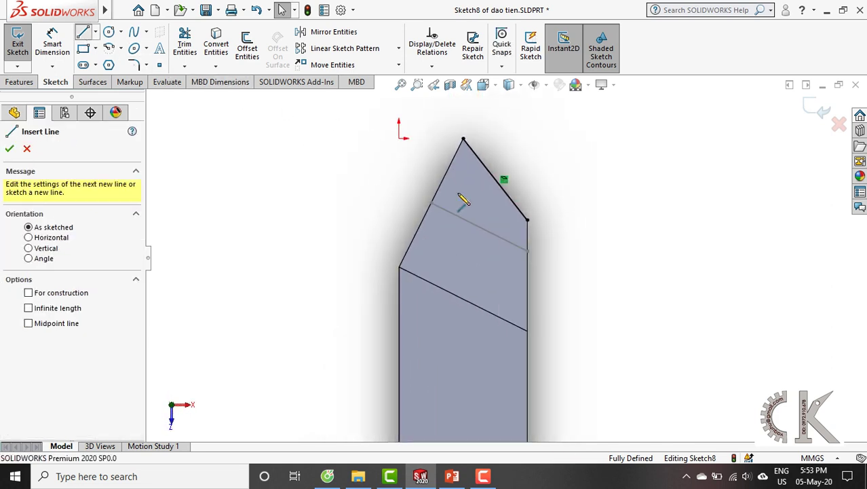
{"action": "left_click", "coordinate": [496, 179]}
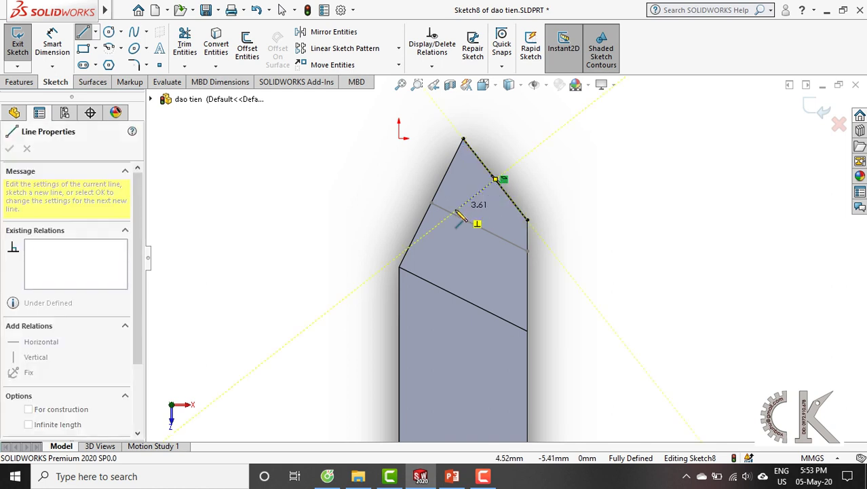
{"action": "left_click", "coordinate": [433, 228]}
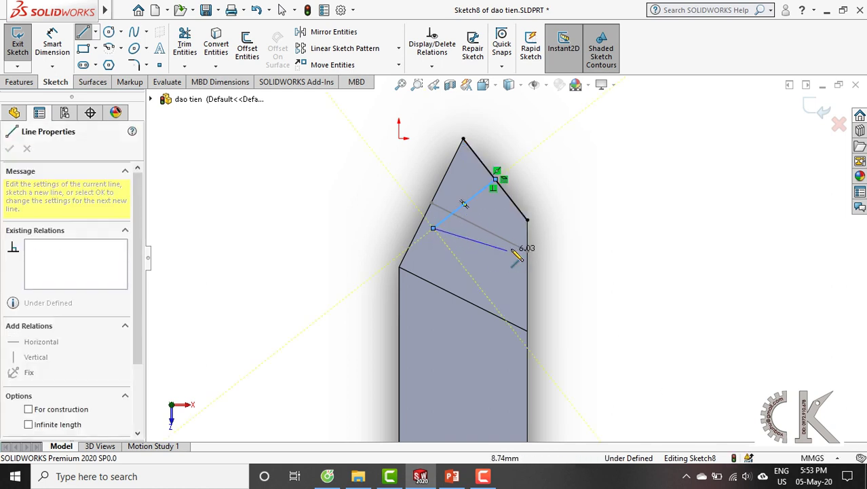
{"action": "key", "text": "Escape"}
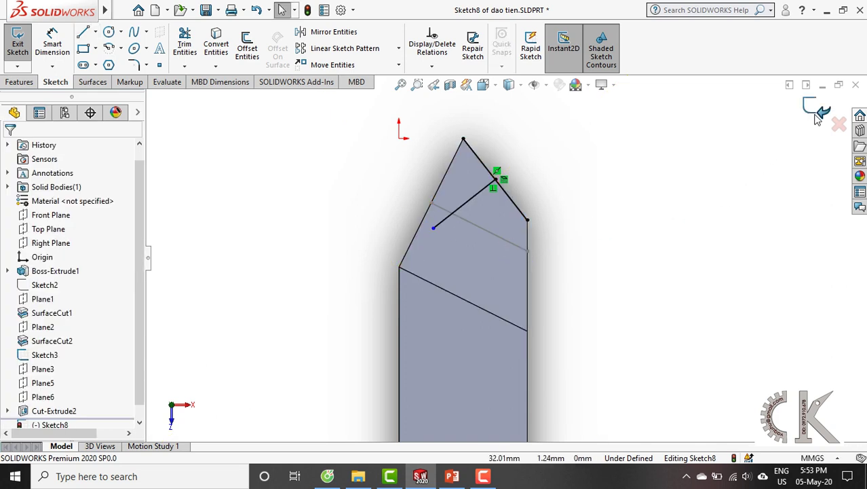
{"action": "key", "text": "ctrl+b"}
Step: Inspect the perpendicular line and the projected edge line at the tip from several angles
{"action": "mouse_move", "coordinate": [592, 242]}
{"action": "middle_mouse_down"}
{"action": "mouse_move", "coordinate": [520, 252]}
{"action": "mouse_move", "coordinate": [533, 191]}
{"action": "mouse_move", "coordinate": [506, 163]}
{"action": "mouse_move", "coordinate": [494, 188]}
{"action": "mouse_move", "coordinate": [506, 194]}
{"action": "mouse_move", "coordinate": [500, 206]}
{"action": "middle_mouse_up"}
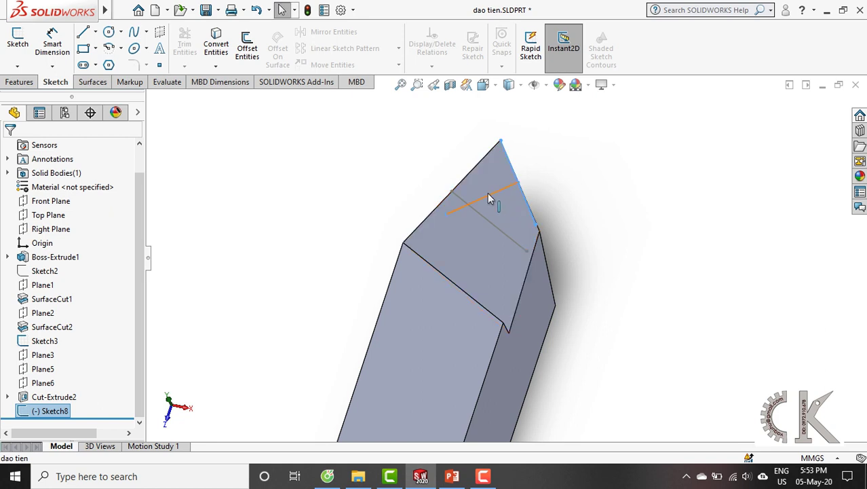
{"action": "left_click", "coordinate": [488, 194]}
{"action": "middle_click_drag", "start_coordinate": [552, 210], "coordinate": [531, 193]}
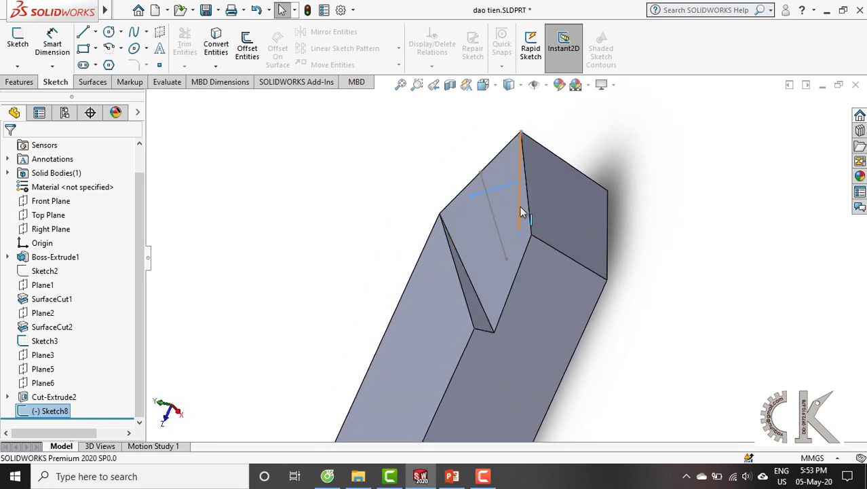
{"action": "left_click", "coordinate": [520, 209]}
{"action": "middle_click_drag", "start_coordinate": [499, 251], "coordinate": [545, 225]}
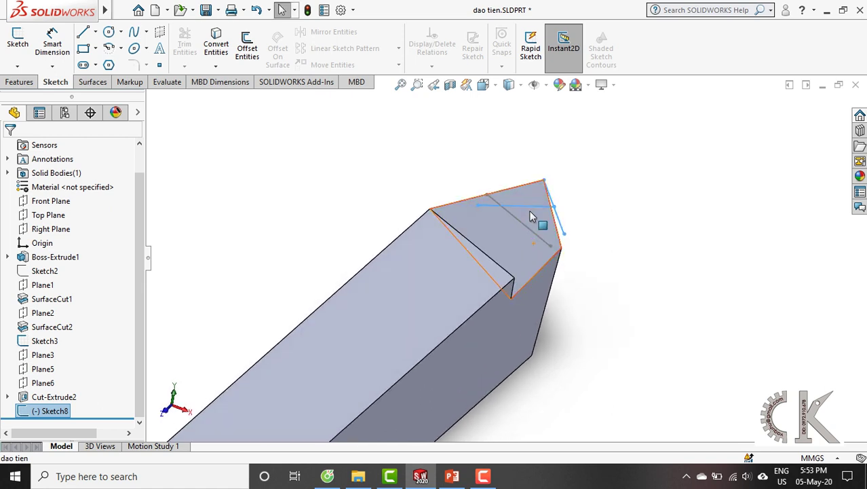
Step: Create a reference plane coincident with the new perpendicular sketch line and perpendicular to the top face of the shank
{"action": "left_click", "coordinate": [26, 82]}
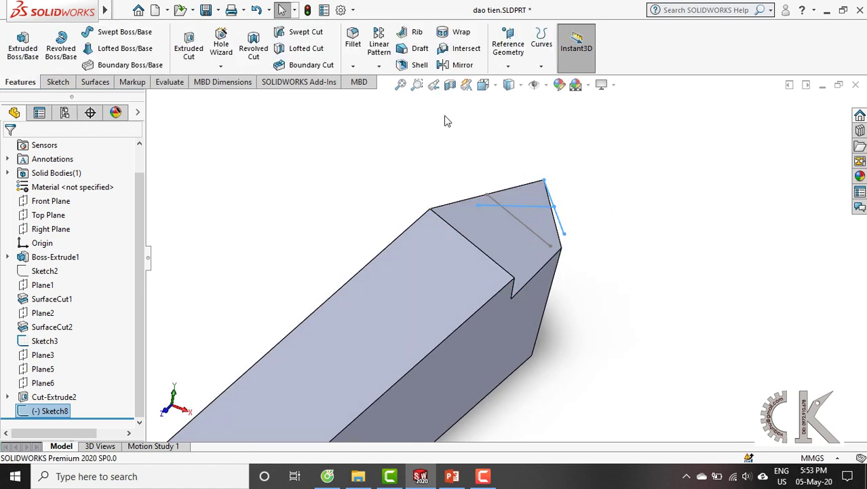
{"action": "left_click", "coordinate": [507, 65]}
{"action": "left_click", "coordinate": [519, 81]}
{"action": "left_click", "coordinate": [529, 206]}
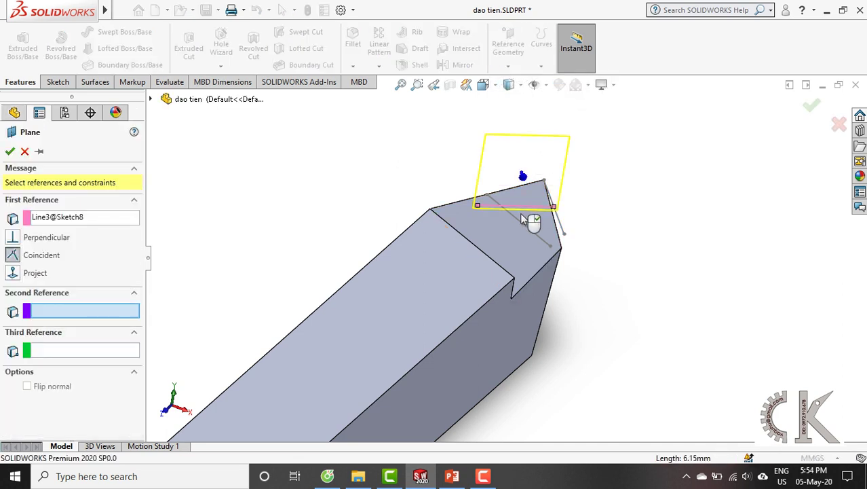
{"action": "left_click", "coordinate": [416, 302]}
{"action": "scroll", "coordinate": [448, 291], "scroll_direction": "up", "scroll_amount": 5}
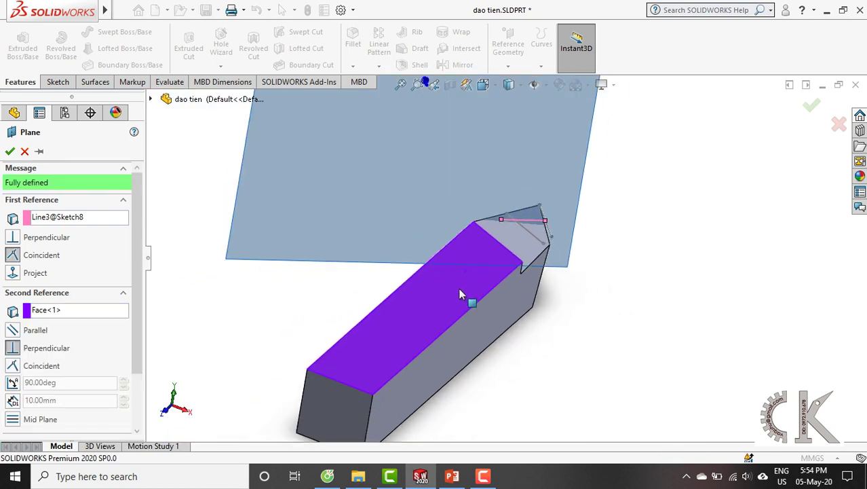
{"action": "middle_click_drag", "start_coordinate": [455, 281], "coordinate": [470, 190]}
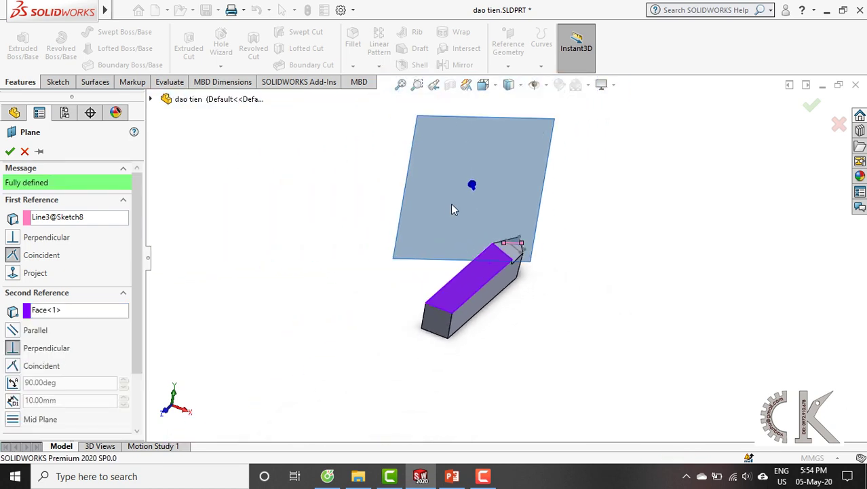
{"action": "scroll", "coordinate": [470, 214], "scroll_direction": "down", "scroll_amount": 3}
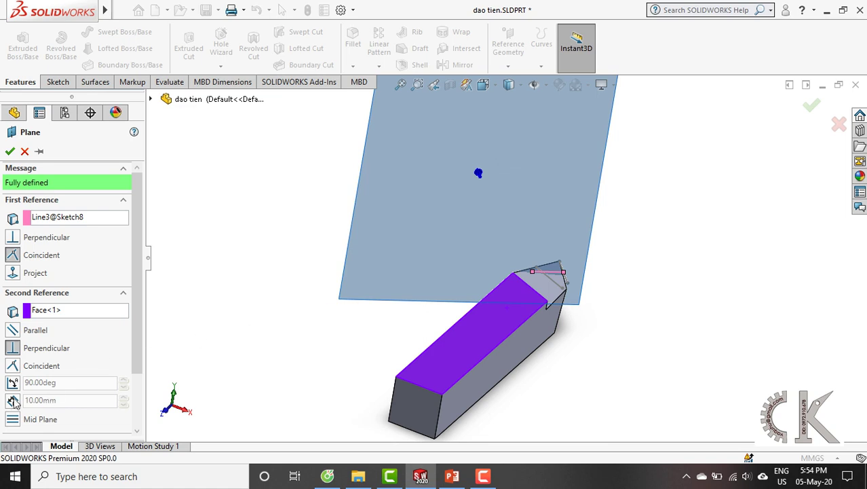
{"action": "left_click", "coordinate": [10, 152]}
Step: Shrink the displayed outline of Plane7 so it fits closely around the tool tip
{"action": "scroll", "coordinate": [478, 230], "scroll_direction": "up", "scroll_amount": 3}
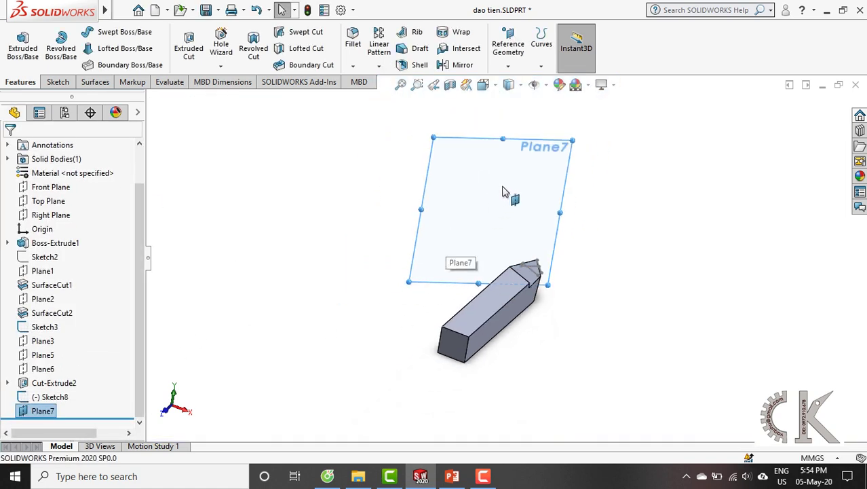
{"action": "middle_click_drag", "start_coordinate": [518, 195], "coordinate": [520, 284]}
{"action": "scroll", "coordinate": [524, 229], "scroll_direction": "down", "scroll_amount": 2}
{"action": "mouse_move", "coordinate": [525, 229]}
{"action": "middle_mouse_down"}
{"action": "mouse_move", "coordinate": [541, 261]}
{"action": "mouse_move", "coordinate": [590, 290]}
{"action": "mouse_move", "coordinate": [577, 332]}
{"action": "mouse_move", "coordinate": [570, 258]}
{"action": "mouse_move", "coordinate": [550, 215]}
{"action": "mouse_move", "coordinate": [509, 246]}
{"action": "mouse_move", "coordinate": [470, 203]}
{"action": "mouse_move", "coordinate": [505, 241]}
{"action": "mouse_move", "coordinate": [538, 229]}
{"action": "mouse_move", "coordinate": [527, 228]}
{"action": "middle_mouse_up"}
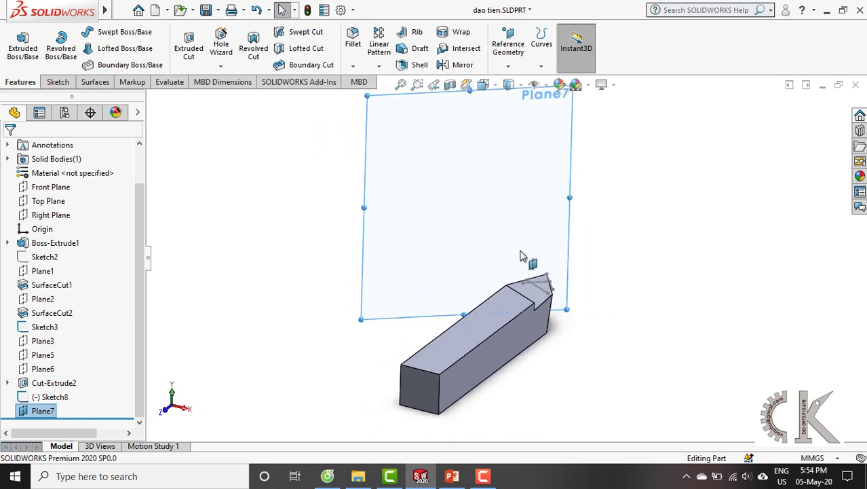
{"action": "scroll", "coordinate": [533, 266], "scroll_direction": "down", "scroll_amount": 3}
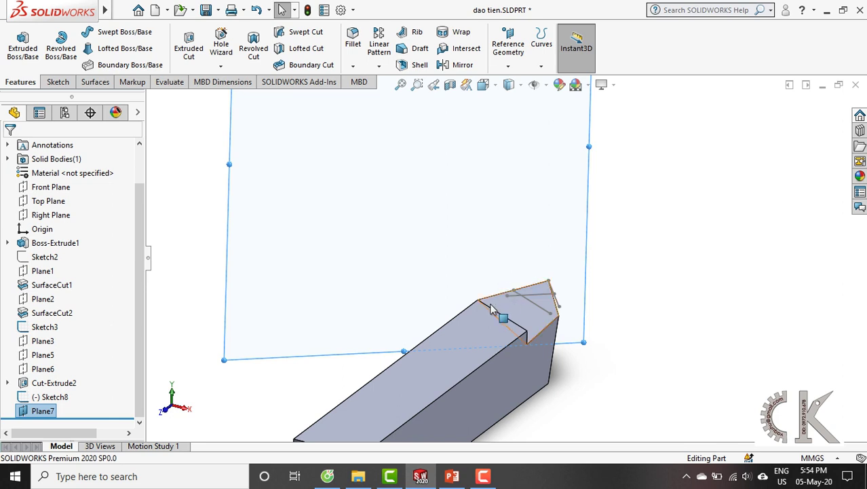
{"action": "scroll", "coordinate": [533, 276], "scroll_direction": "up", "scroll_amount": 2}
{"action": "scroll", "coordinate": [533, 300], "scroll_direction": "down", "scroll_amount": 3}
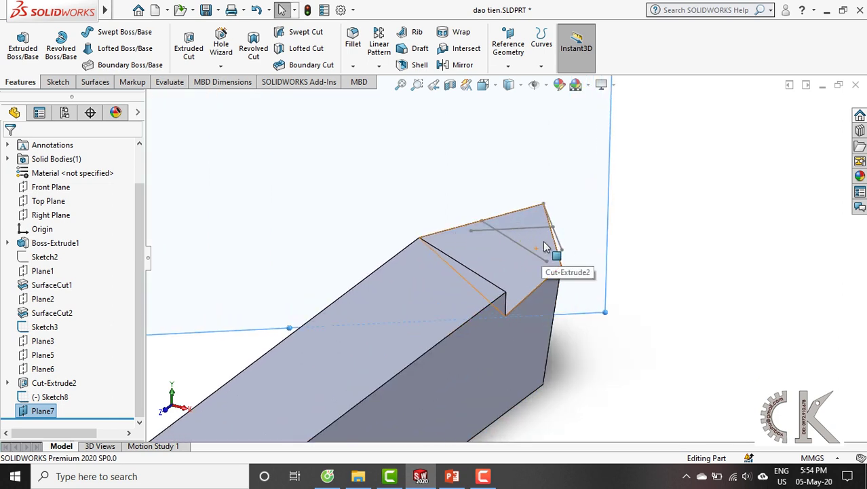
{"action": "scroll", "coordinate": [543, 247], "scroll_direction": "up", "scroll_amount": 1}
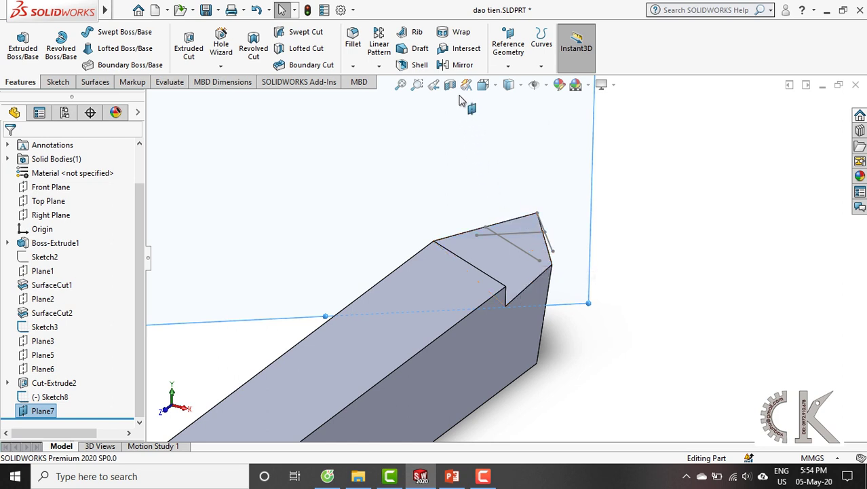
{"action": "scroll", "coordinate": [553, 186], "scroll_direction": "up", "scroll_amount": 1}
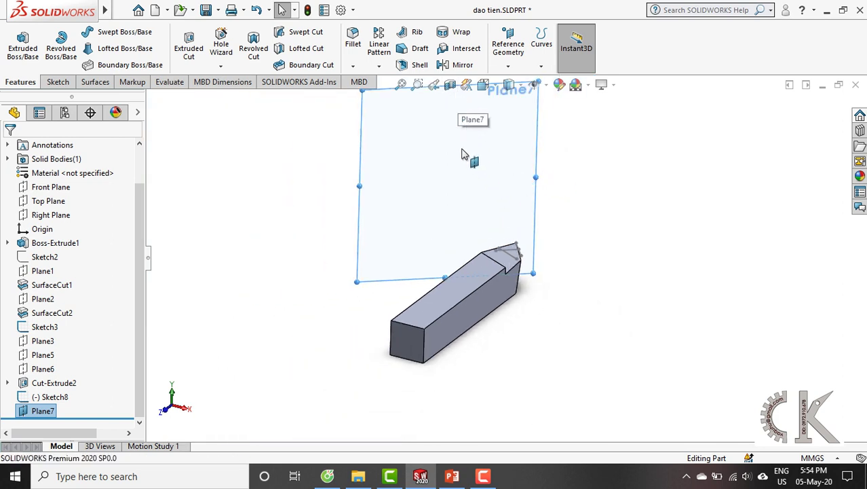
{"action": "scroll", "coordinate": [470, 155], "scroll_direction": "up", "scroll_amount": 3}
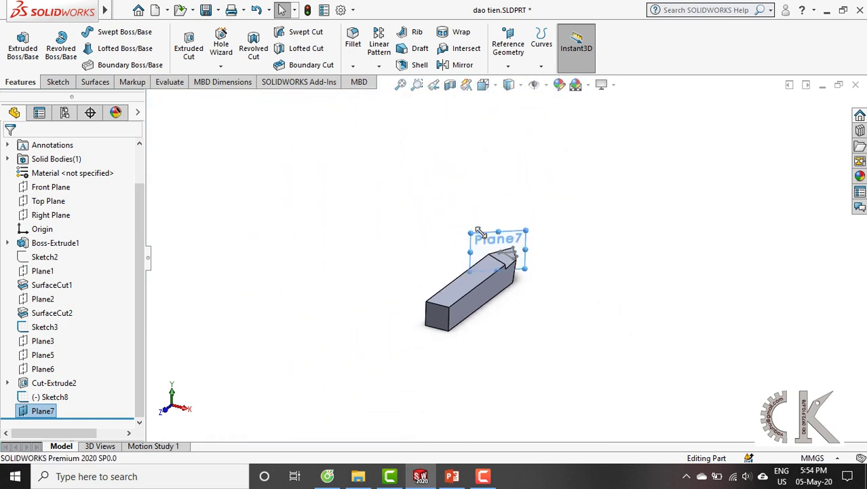
{"action": "scroll", "coordinate": [474, 217], "scroll_direction": "down", "scroll_amount": 2}
{"action": "scroll", "coordinate": [475, 220], "scroll_direction": "down", "scroll_amount": 2}
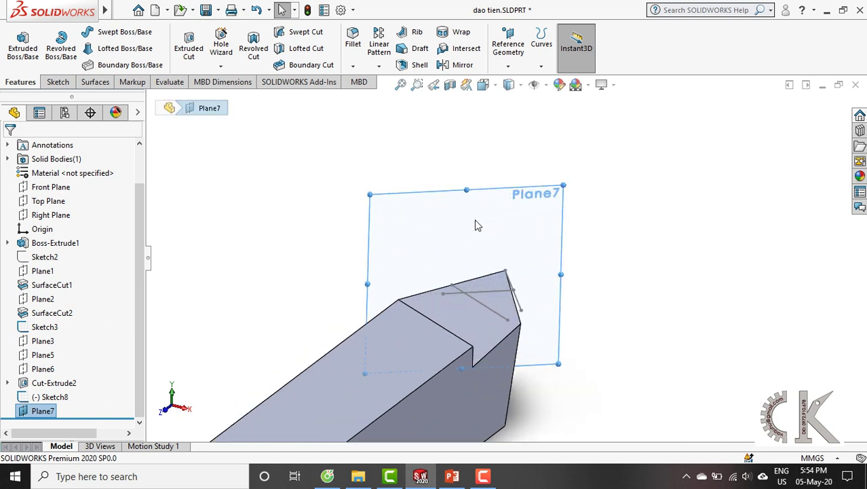
Step: View the tool sectioned along Plane7 and restore the full model display
{"action": "scroll", "coordinate": [497, 252], "scroll_direction": "down", "scroll_amount": 1}
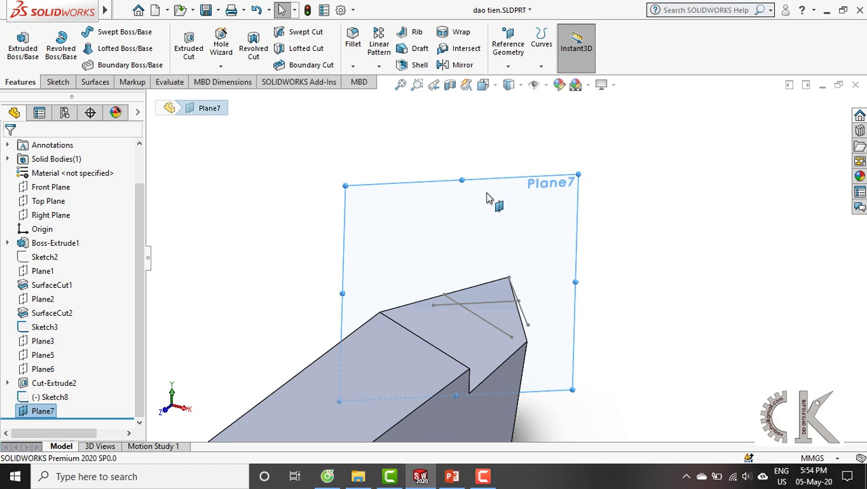
{"action": "left_click", "coordinate": [449, 85]}
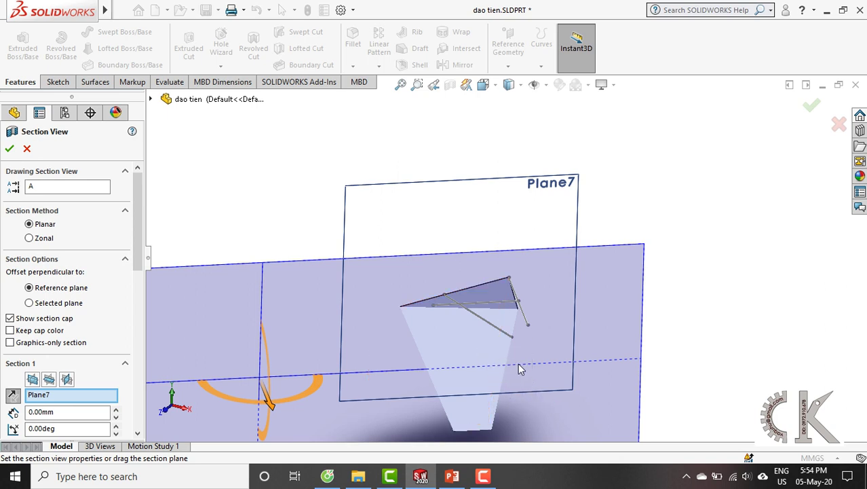
{"action": "middle_click_drag", "start_coordinate": [518, 368], "coordinate": [543, 312], "text": "ctrl"}
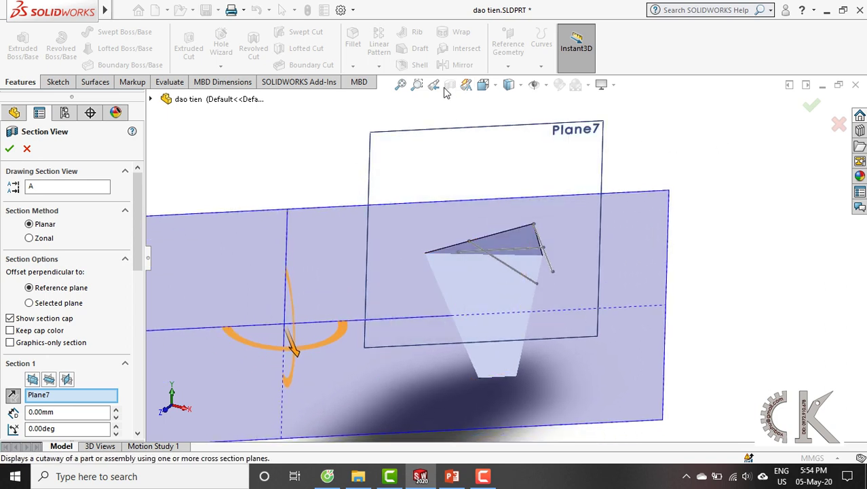
{"action": "left_click", "coordinate": [9, 147]}
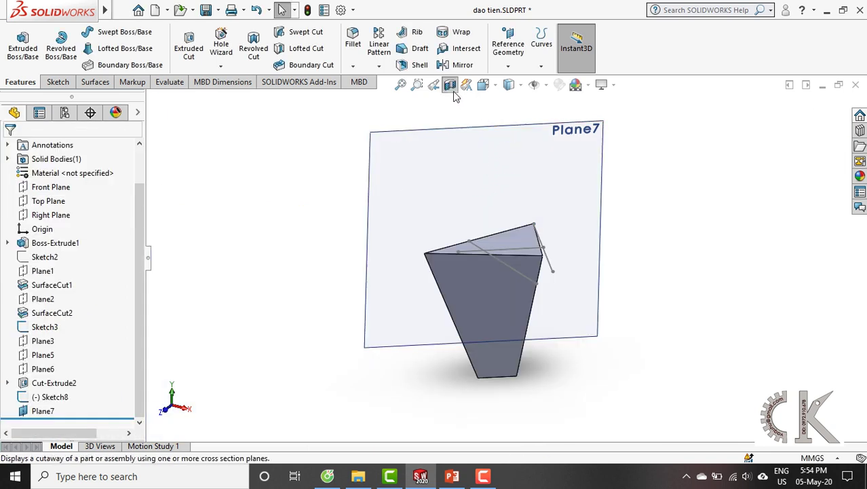
{"action": "scroll", "coordinate": [519, 250], "scroll_direction": "up", "scroll_amount": 6}
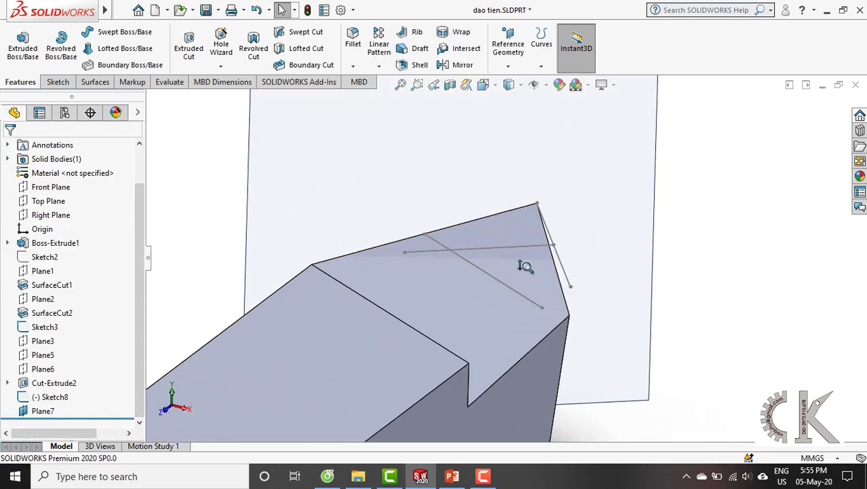
Step: Create a reference axis where Plane7 intersects the inclined rake face of the tool tip
{"action": "scroll", "coordinate": [524, 258], "scroll_direction": "up", "scroll_amount": 5}
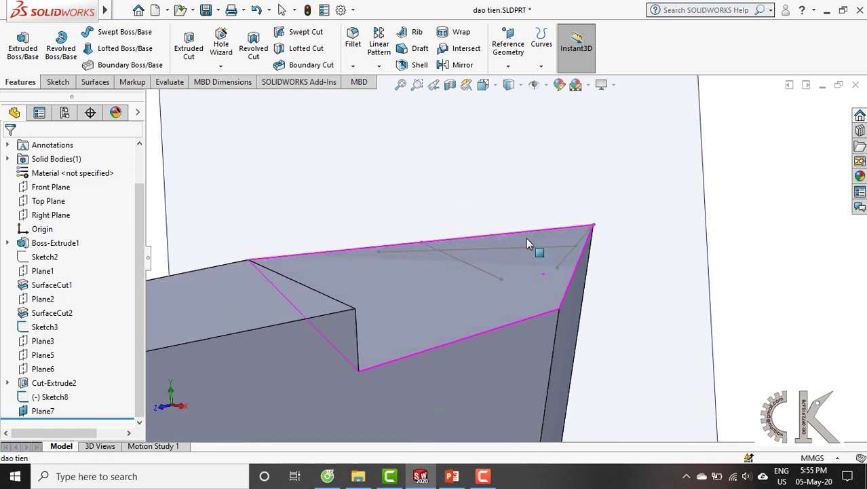
{"action": "middle_click_drag", "start_coordinate": [526, 237], "coordinate": [547, 271]}
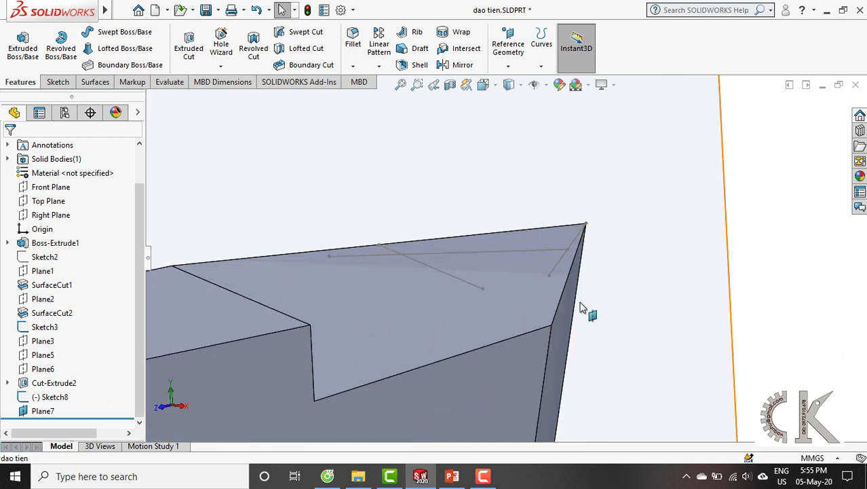
{"action": "middle_click_drag", "start_coordinate": [580, 308], "coordinate": [581, 305]}
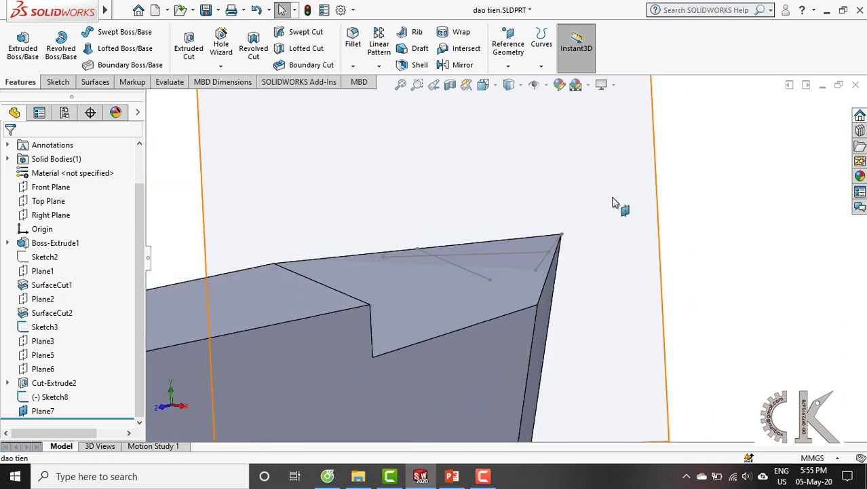
{"action": "scroll", "coordinate": [614, 207], "scroll_direction": "down", "scroll_amount": 2}
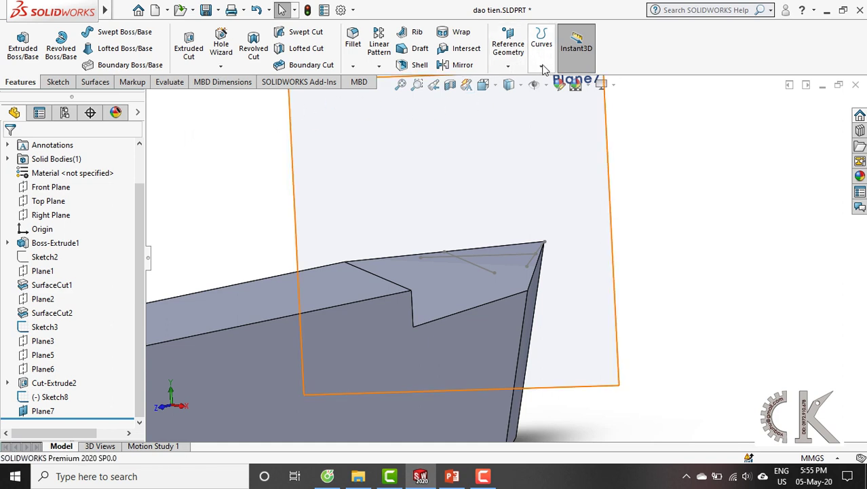
{"action": "left_click", "coordinate": [507, 65]}
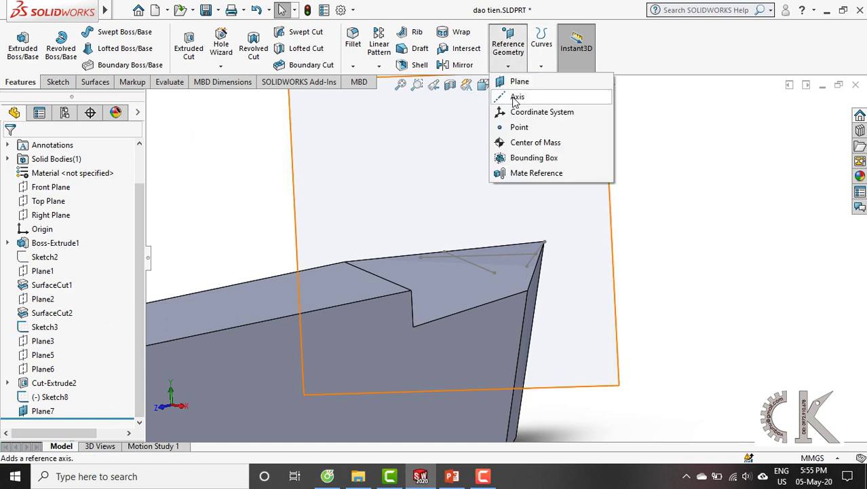
{"action": "left_click", "coordinate": [517, 97]}
{"action": "middle_click_drag", "start_coordinate": [691, 193], "coordinate": [675, 225]}
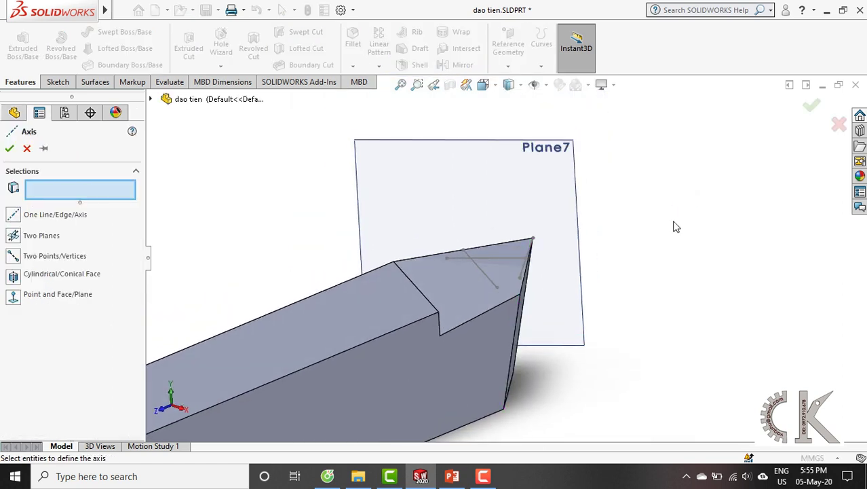
{"action": "left_click", "coordinate": [539, 200]}
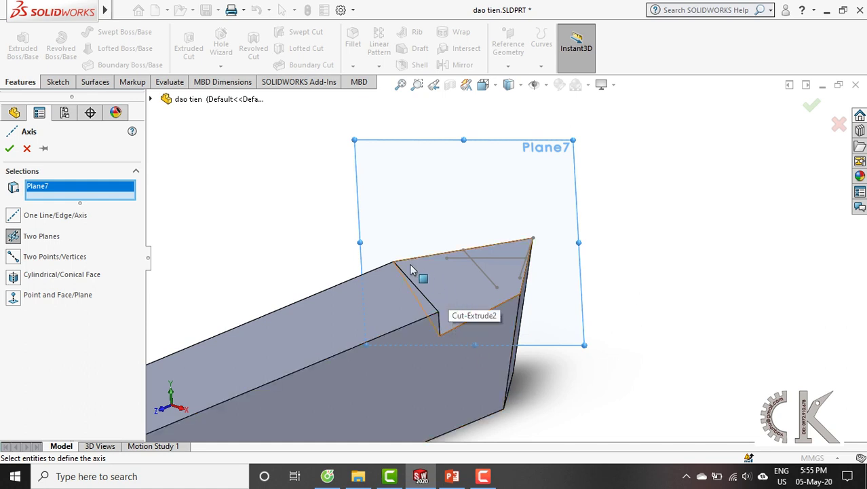
{"action": "left_click", "coordinate": [458, 287]}
{"action": "scroll", "coordinate": [468, 275], "scroll_direction": "down", "scroll_amount": 2}
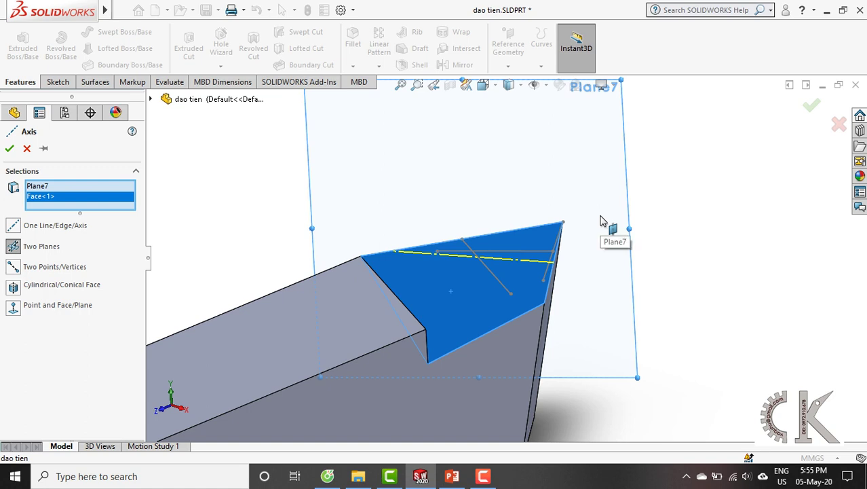
{"action": "left_click", "coordinate": [10, 149]}
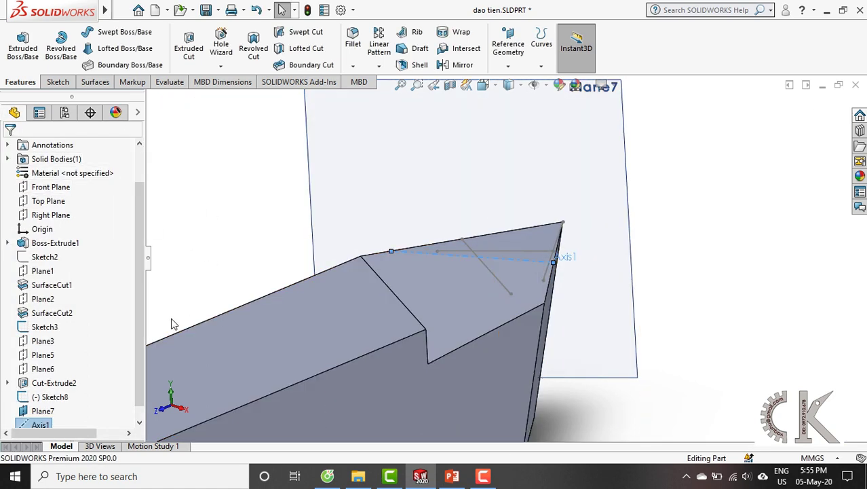
Step: Rename the new reference axis in the feature tree as N1-MT
{"action": "scroll", "coordinate": [144, 288], "scroll_direction": "down", "scroll_amount": 1}
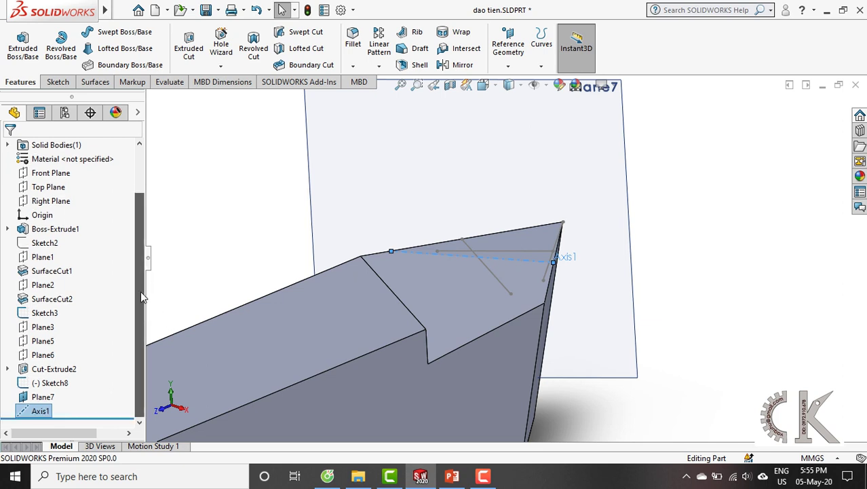
{"action": "right_click", "coordinate": [40, 412]}
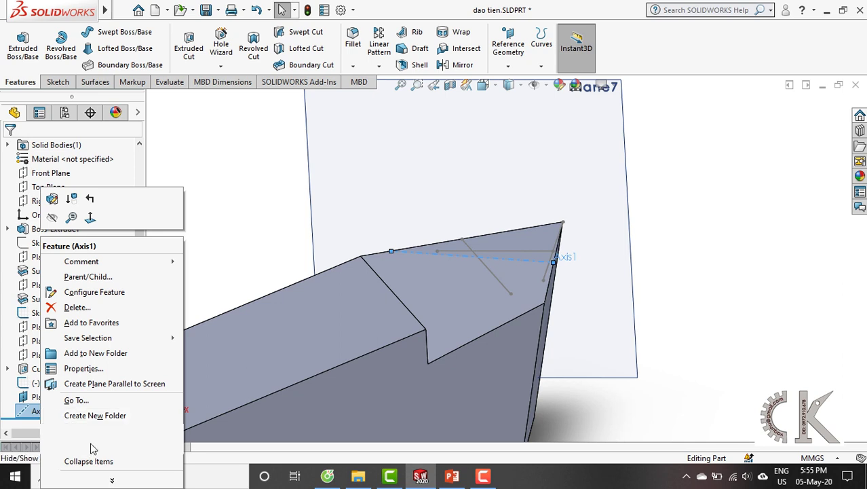
{"action": "left_click", "coordinate": [110, 480]}
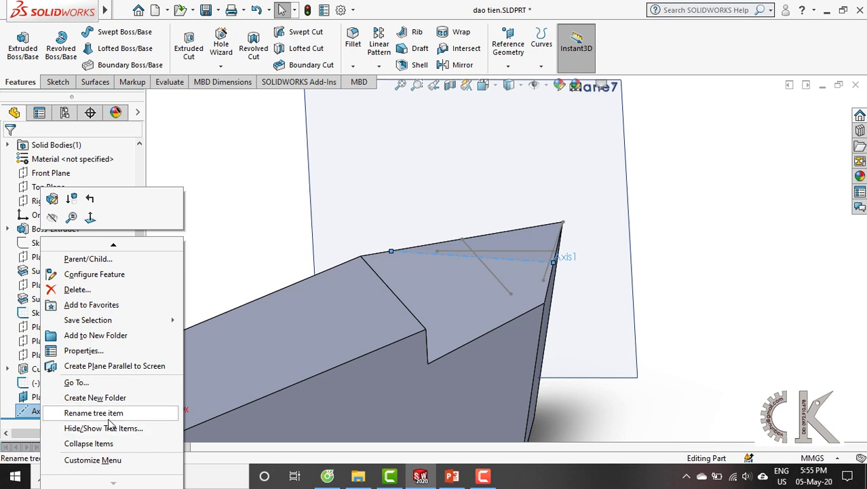
{"action": "left_click", "coordinate": [108, 418]}
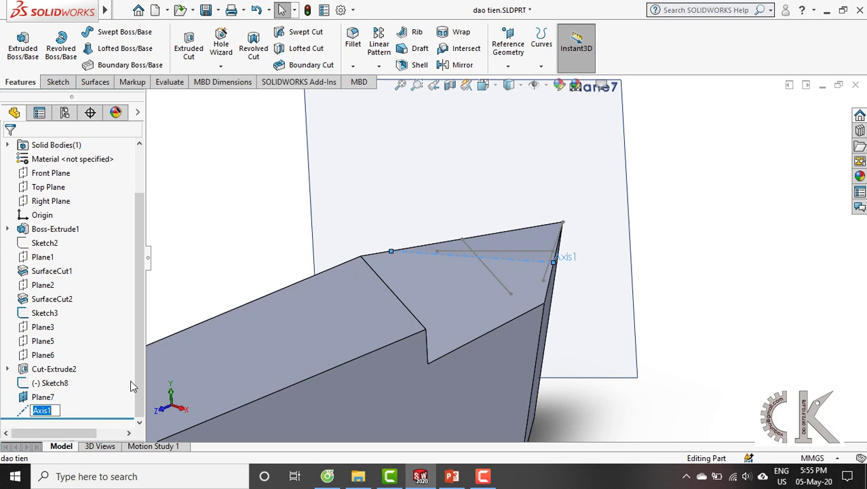
{"action": "type", "text": "n"}
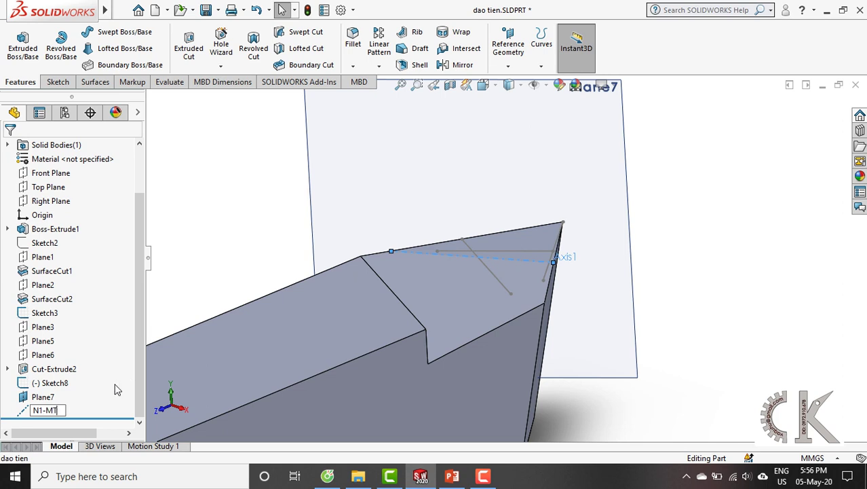
{"action": "key", "text": "Return"}
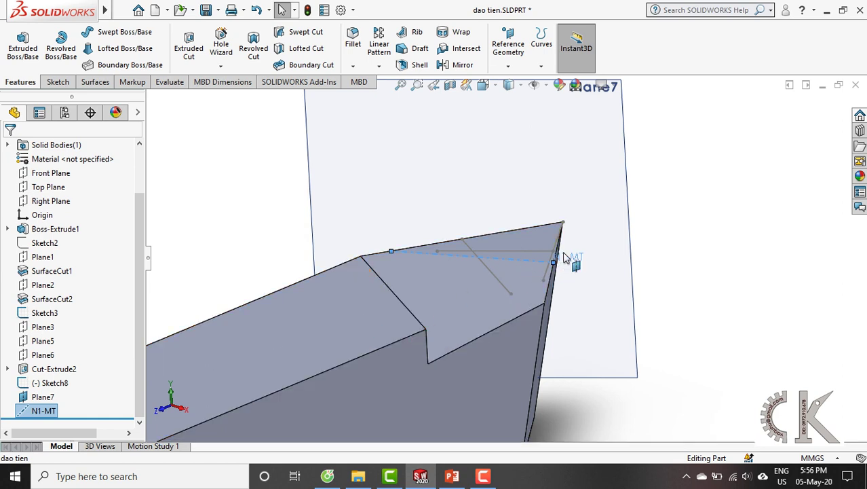
{"action": "scroll", "coordinate": [558, 268], "scroll_direction": "down", "scroll_amount": 3}
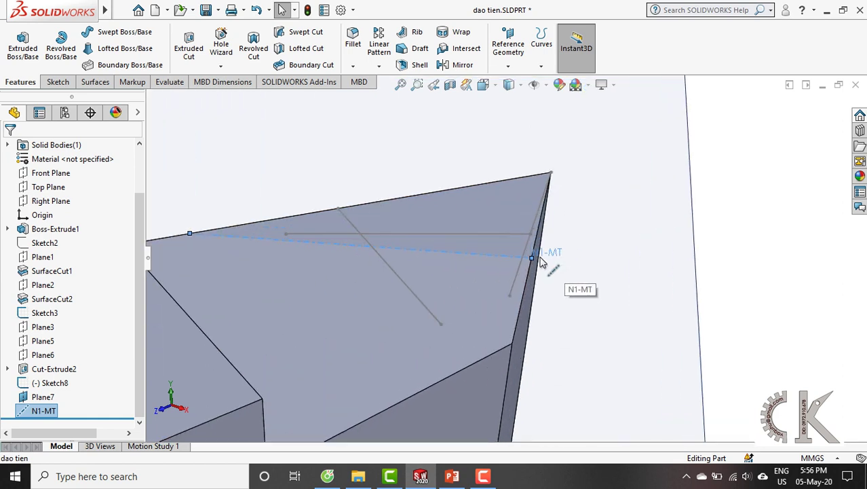
{"action": "scroll", "coordinate": [577, 257], "scroll_direction": "up", "scroll_amount": 3}
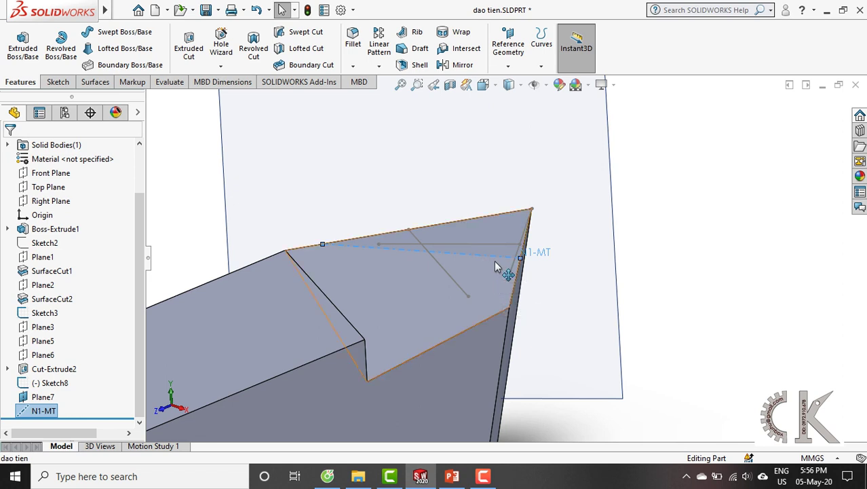
{"action": "scroll", "coordinate": [496, 266], "scroll_direction": "down", "scroll_amount": 2}
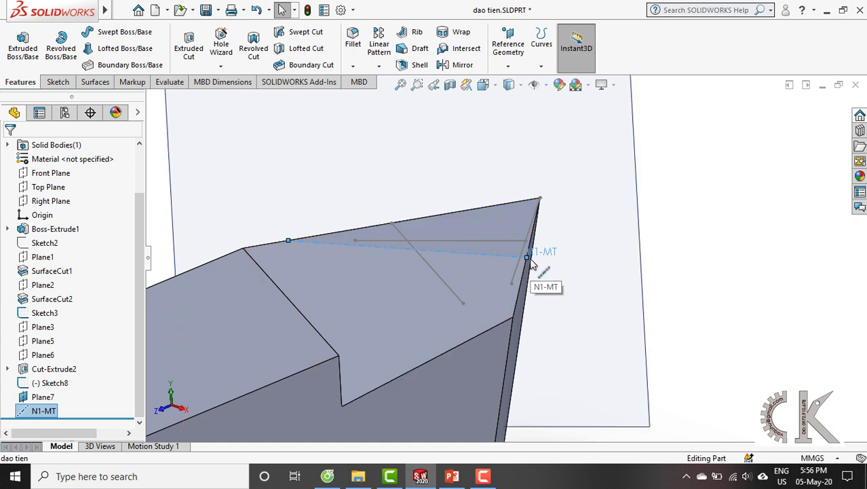
{"action": "scroll", "coordinate": [536, 270], "scroll_direction": "down", "scroll_amount": 3}
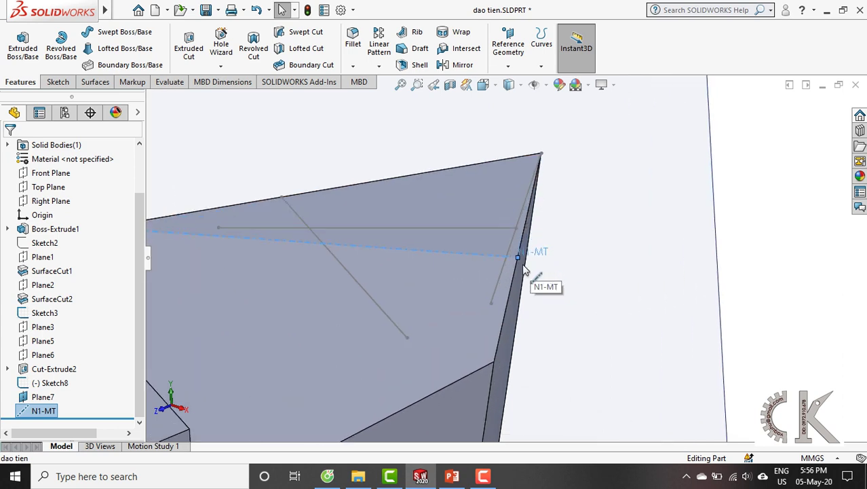
{"action": "scroll", "coordinate": [519, 259], "scroll_direction": "up", "scroll_amount": 3}
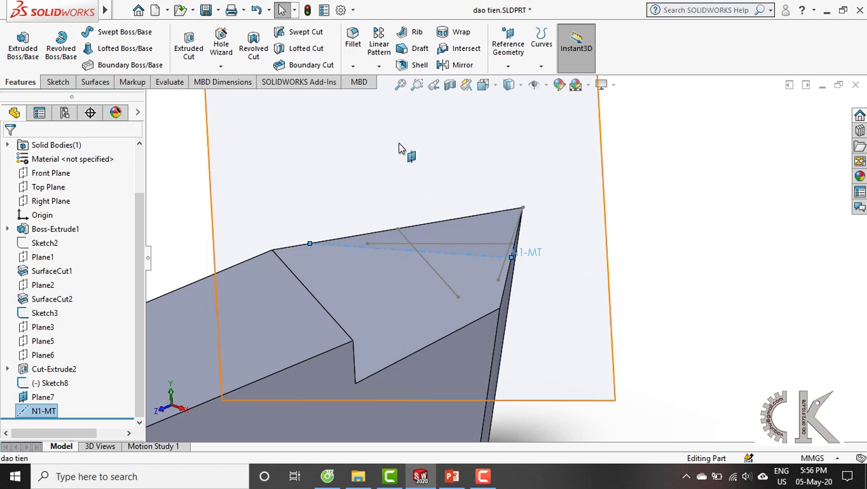
{"action": "left_click", "coordinate": [516, 48]}
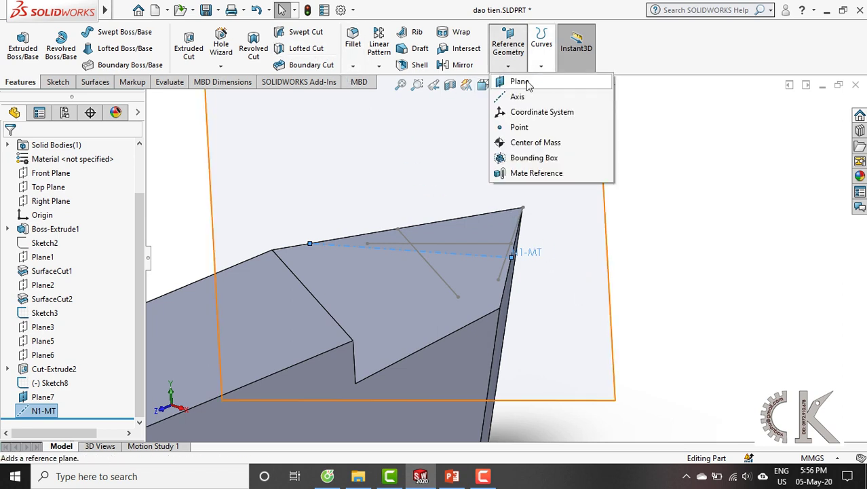
{"action": "left_click", "coordinate": [520, 81]}
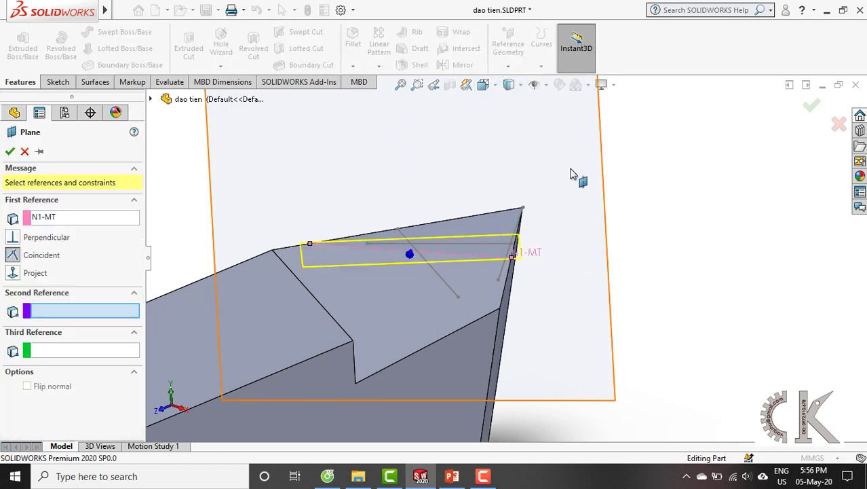
{"action": "key", "text": "Return"}
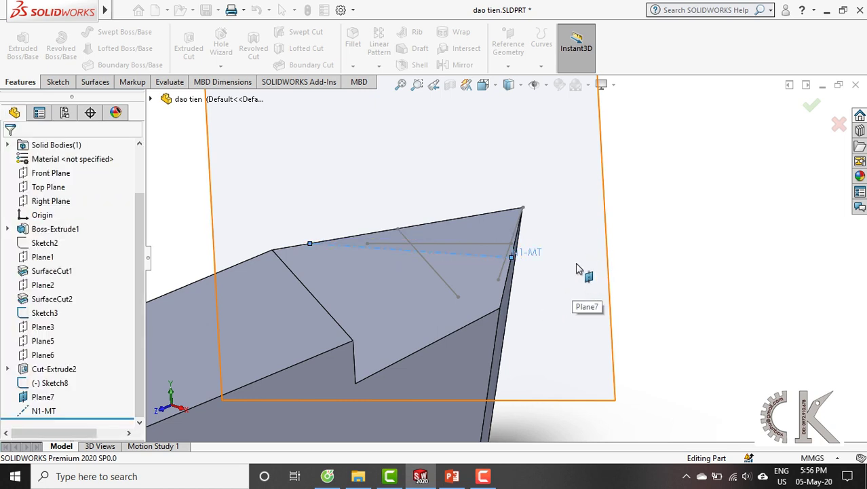
Step: Create a reference plane parallel to the shank's top face through the cutting edge's midpoint at the N1-MT axis, and extend its outline past the tip
{"action": "left_click", "coordinate": [508, 50]}
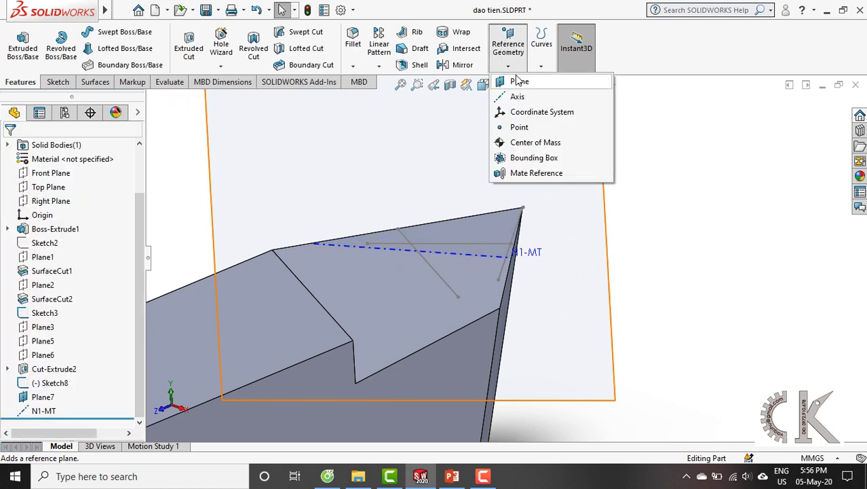
{"action": "left_click", "coordinate": [519, 82]}
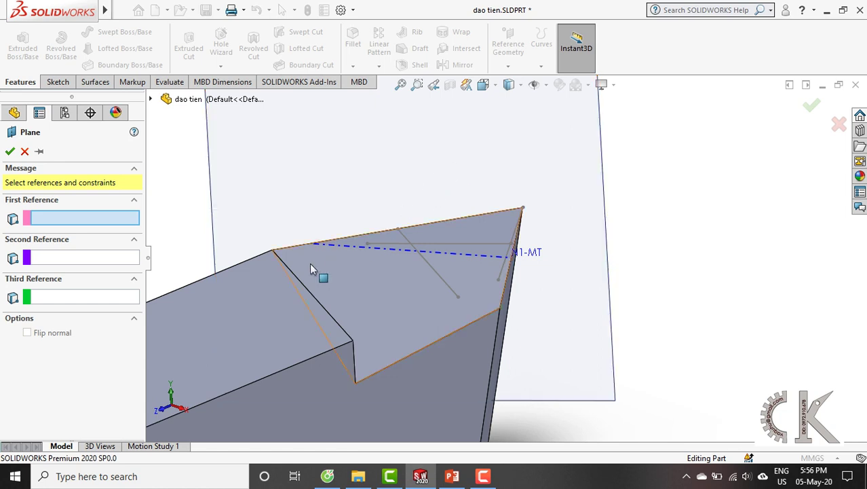
{"action": "left_click", "coordinate": [204, 340]}
{"action": "middle_click_drag", "start_coordinate": [384, 328], "coordinate": [619, 232]}
{"action": "scroll", "coordinate": [619, 232], "scroll_direction": "down", "scroll_amount": 2}
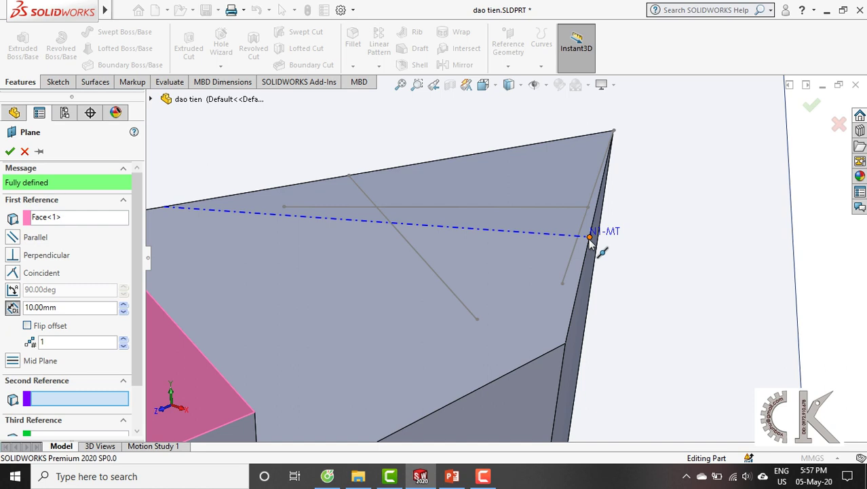
{"action": "left_click", "coordinate": [589, 238]}
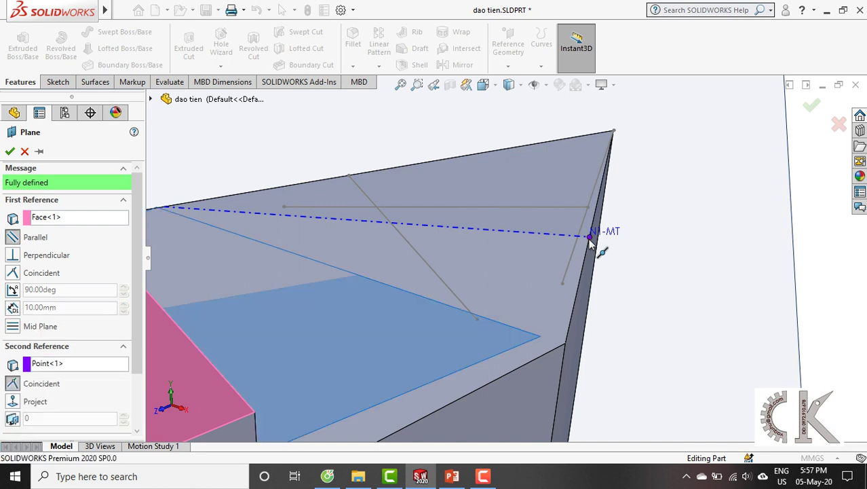
{"action": "middle_click_drag", "start_coordinate": [597, 272], "coordinate": [513, 261]}
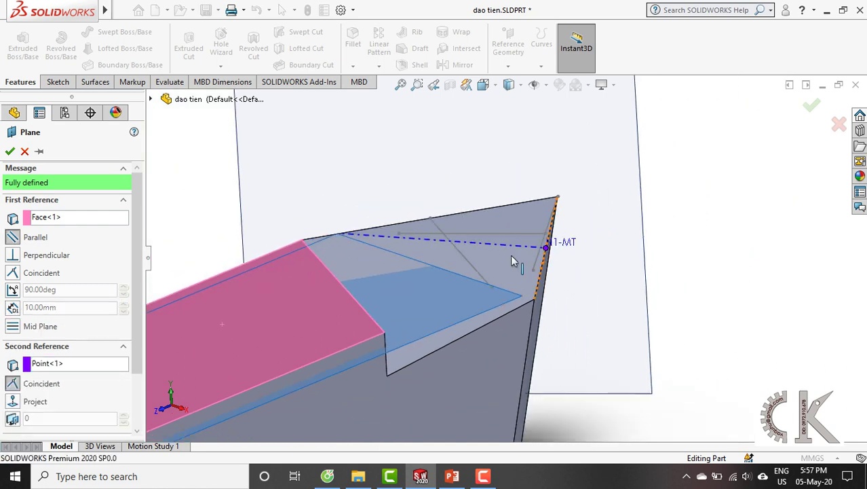
{"action": "left_click", "coordinate": [10, 150]}
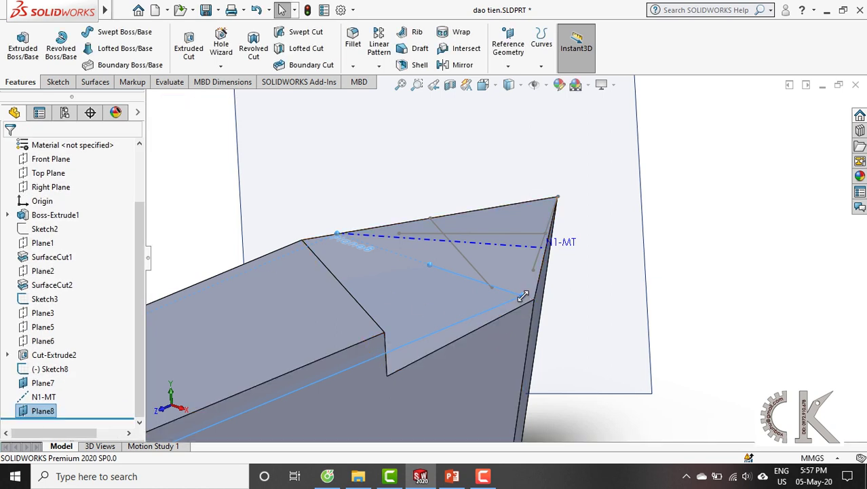
{"action": "left_click_drag", "start_coordinate": [522, 296], "coordinate": [682, 238]}
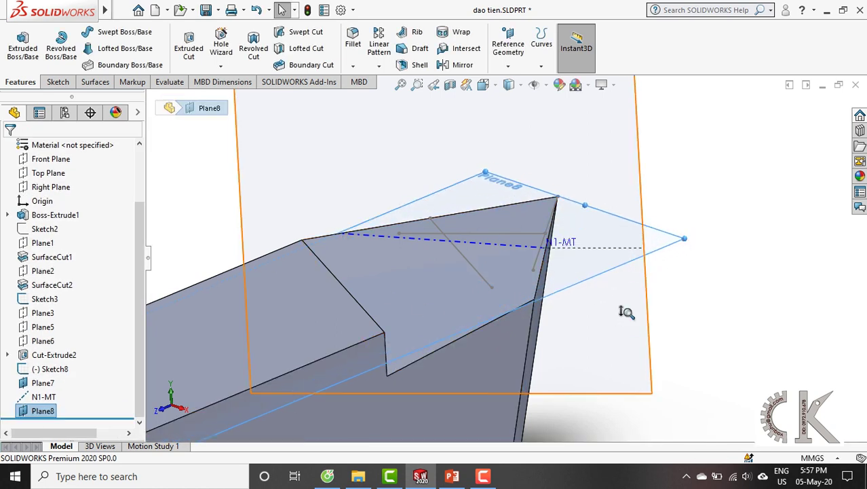
Step: Create a reference axis at the intersection of Plane8 and Plane7
{"action": "middle_click_drag", "start_coordinate": [624, 309], "coordinate": [524, 264]}
{"action": "scroll", "coordinate": [521, 255], "scroll_direction": "down", "scroll_amount": 5}
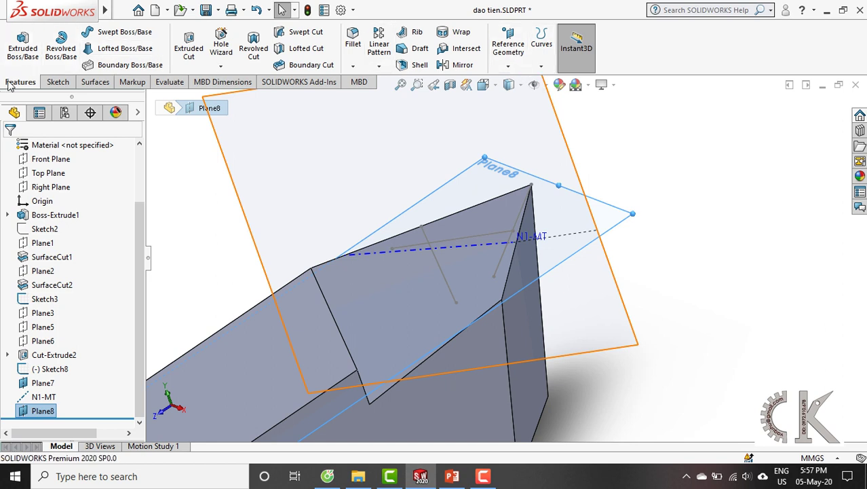
{"action": "left_click", "coordinate": [520, 44]}
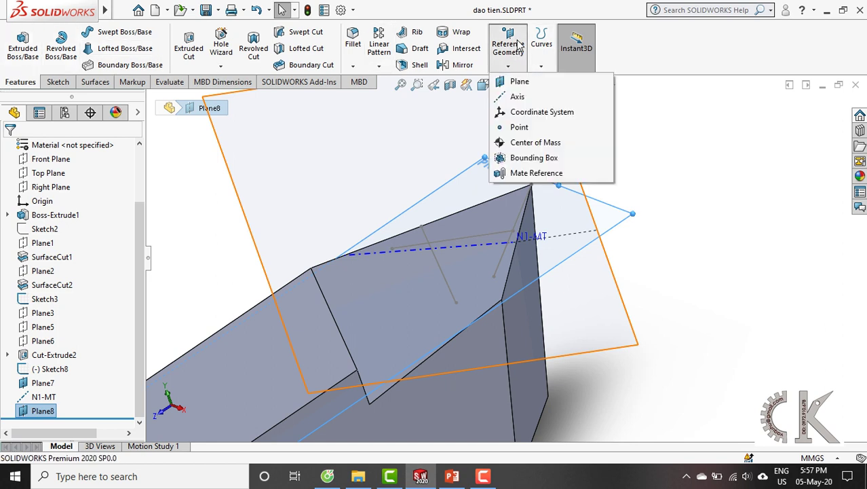
{"action": "left_click", "coordinate": [517, 97]}
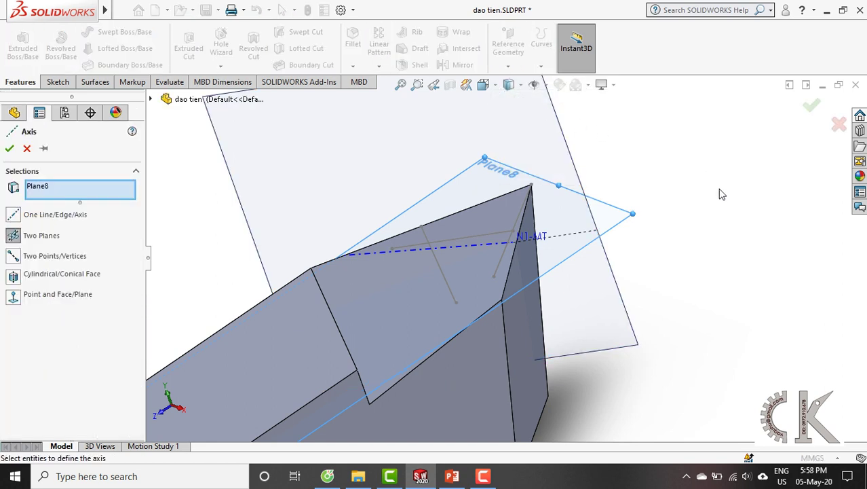
{"action": "left_click", "coordinate": [604, 314]}
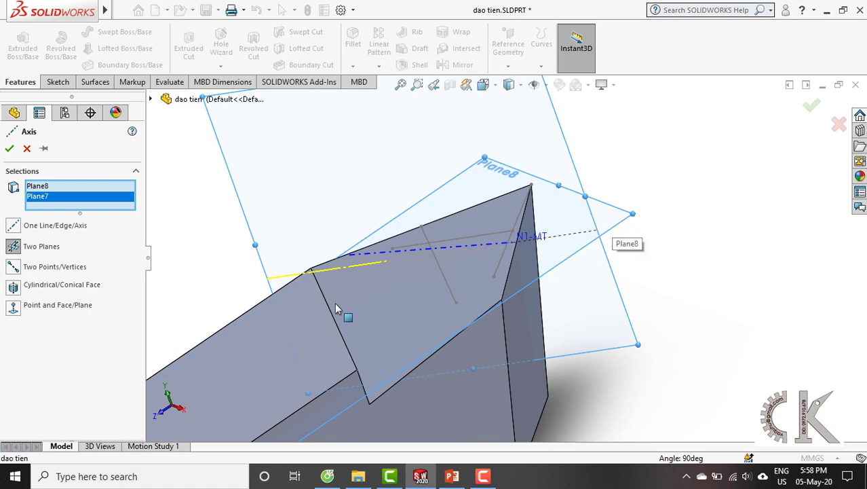
{"action": "left_click", "coordinate": [10, 150]}
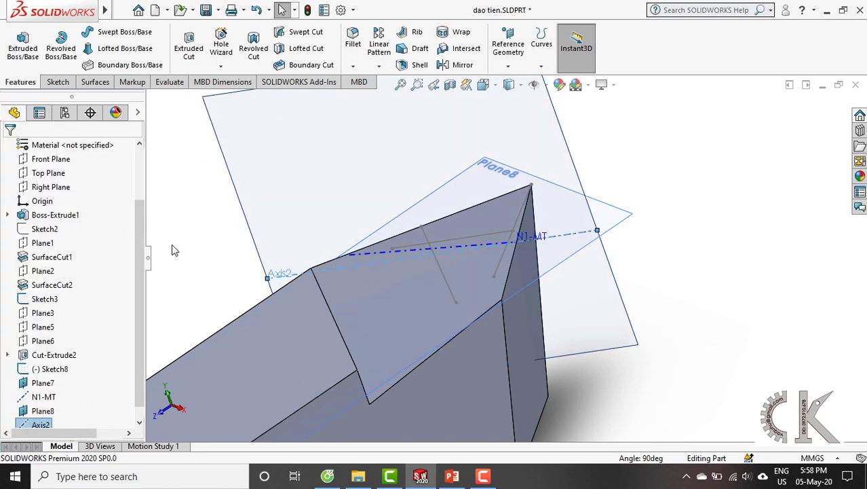
Step: Hide Plane8 and Plane7 in the model view
{"action": "middle_click_drag", "start_coordinate": [549, 242], "coordinate": [523, 236]}
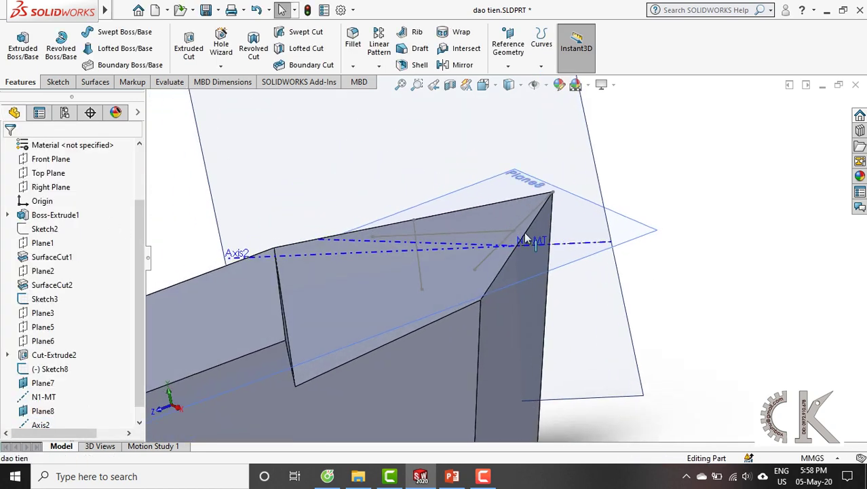
{"action": "right_click", "coordinate": [631, 234]}
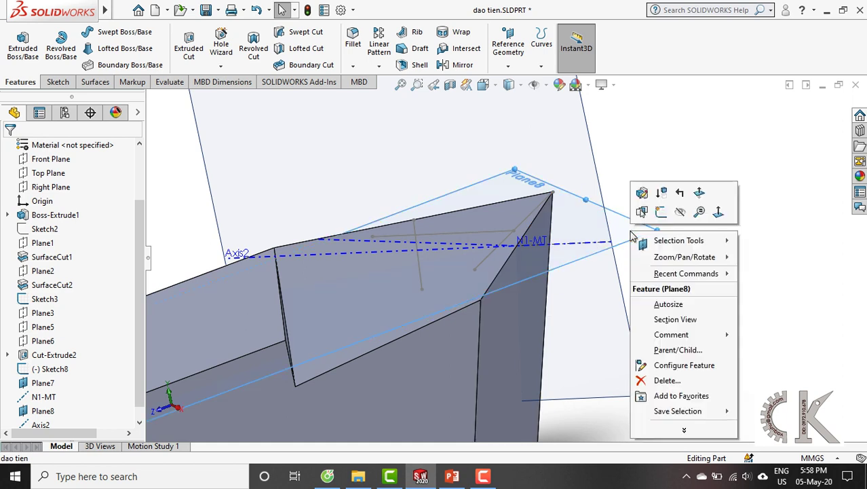
{"action": "left_click", "coordinate": [682, 214]}
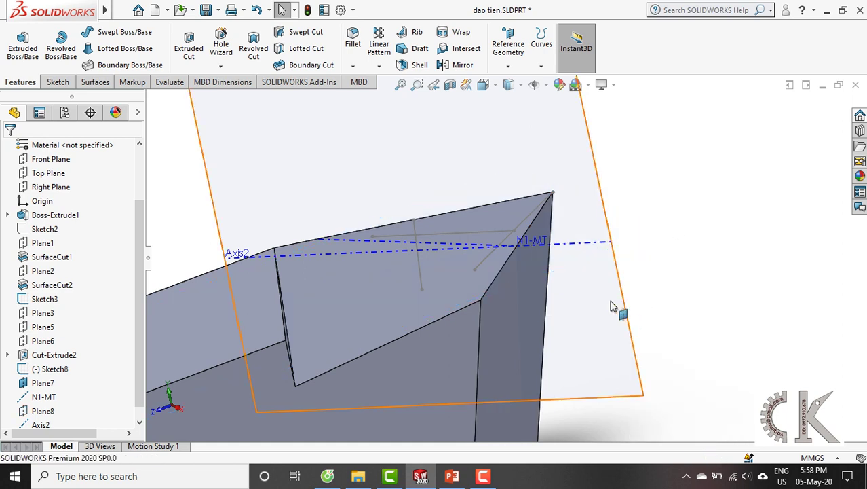
{"action": "right_click", "coordinate": [616, 301]}
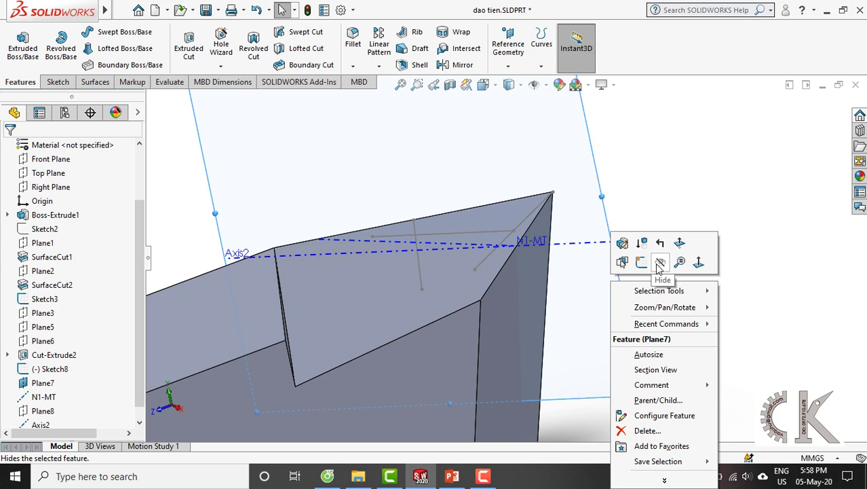
{"action": "left_click", "coordinate": [660, 263]}
Step: Hide Sketch8 and Sketch3 on the tool's rake face, leaving the two reference axes displayed
{"action": "middle_click_drag", "start_coordinate": [487, 247], "coordinate": [467, 226]}
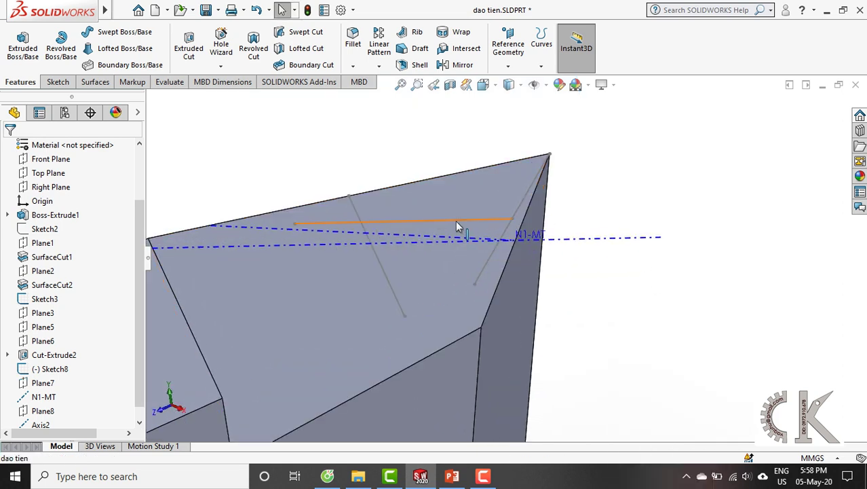
{"action": "right_click", "coordinate": [455, 220]}
{"action": "left_click", "coordinate": [474, 212]}
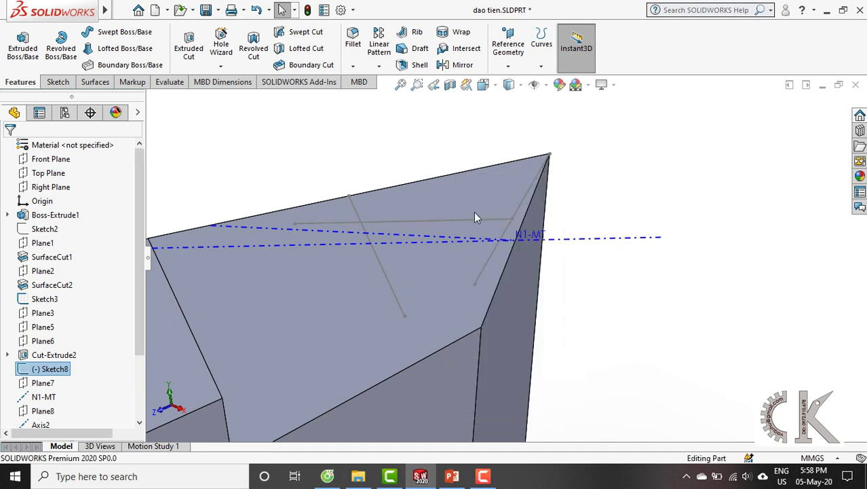
{"action": "right_click", "coordinate": [379, 260]}
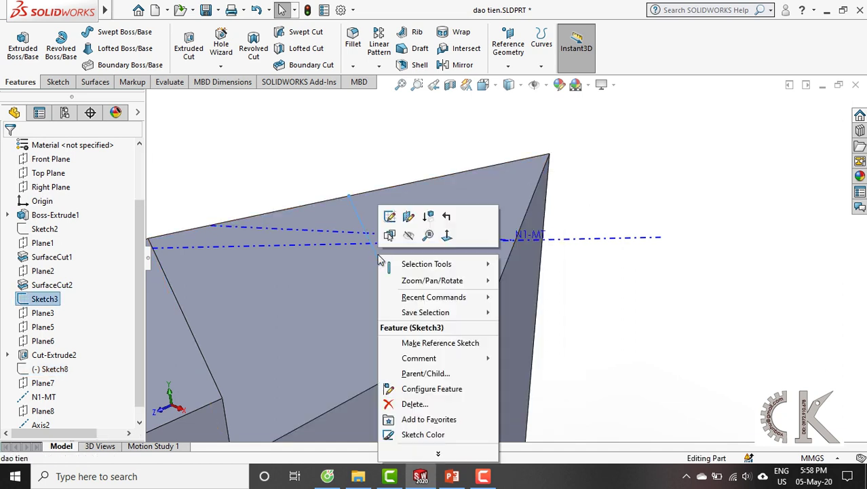
{"action": "left_click", "coordinate": [422, 234]}
{"action": "middle_click_drag", "start_coordinate": [433, 273], "coordinate": [410, 294]}
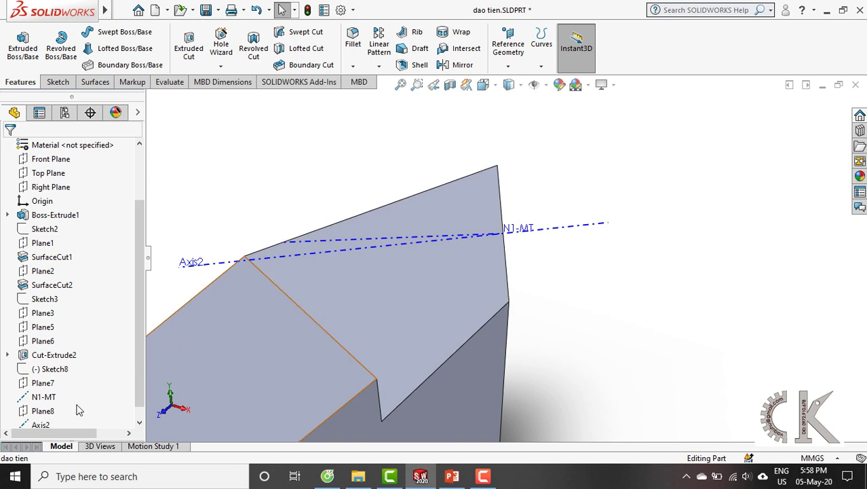
Step: Show Plane7 again at the tool tip
{"action": "left_click", "coordinate": [37, 383]}
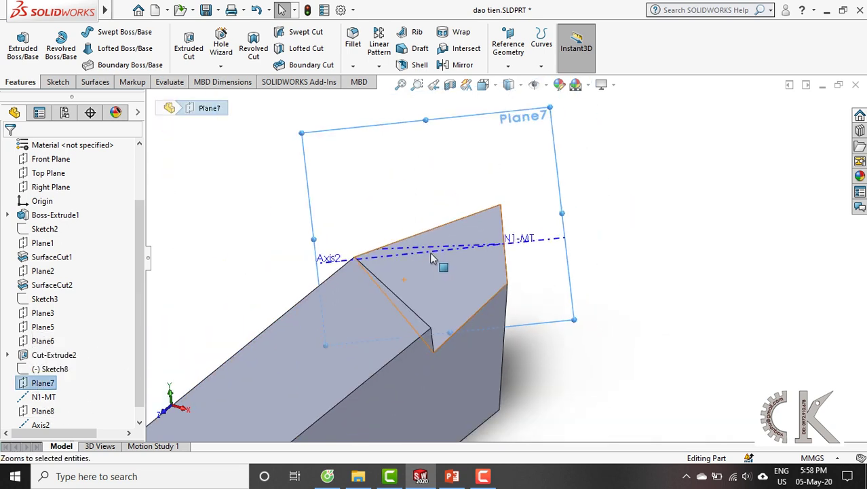
{"action": "right_click", "coordinate": [50, 385]}
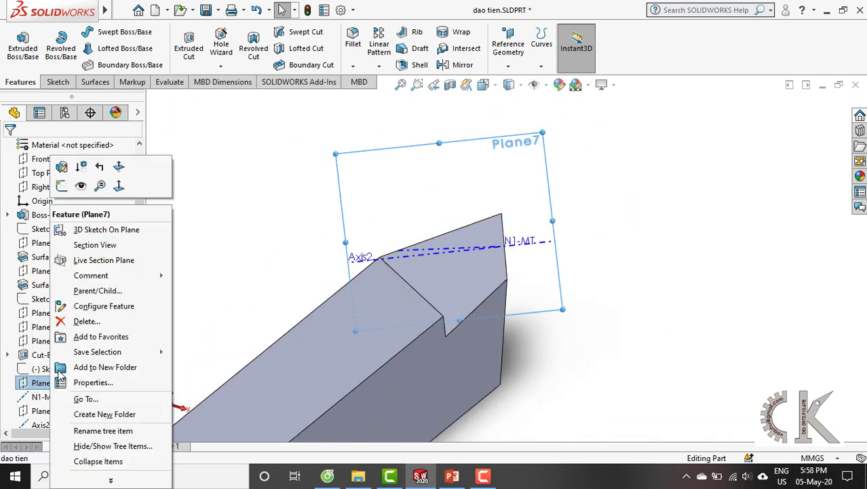
{"action": "left_click", "coordinate": [81, 186]}
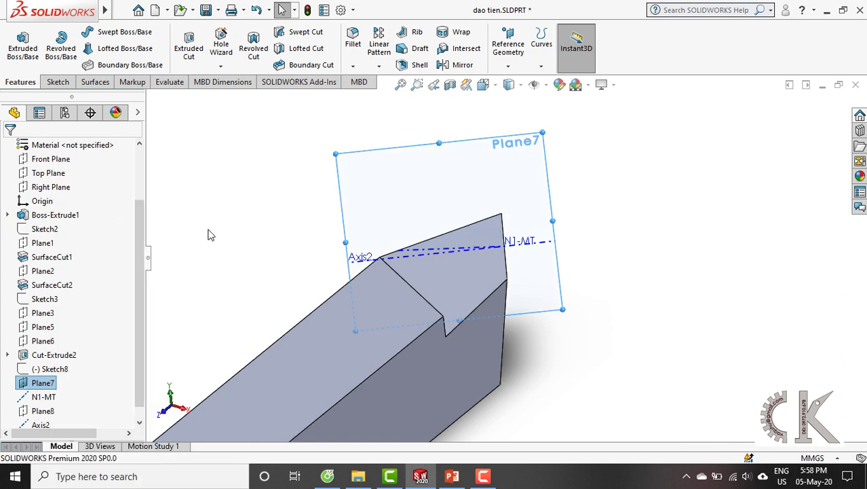
Step: Create a planar section view of the tool using Plane7 as the cutting plane, with 0 mm offset
{"action": "middle_click_drag", "start_coordinate": [532, 281], "coordinate": [522, 281]}
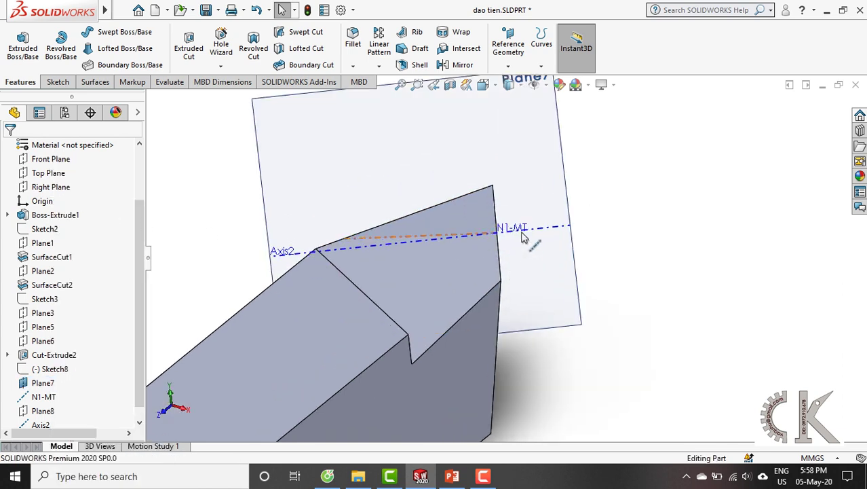
{"action": "middle_click_drag", "start_coordinate": [519, 232], "coordinate": [526, 170]}
{"action": "left_click", "coordinate": [530, 181]}
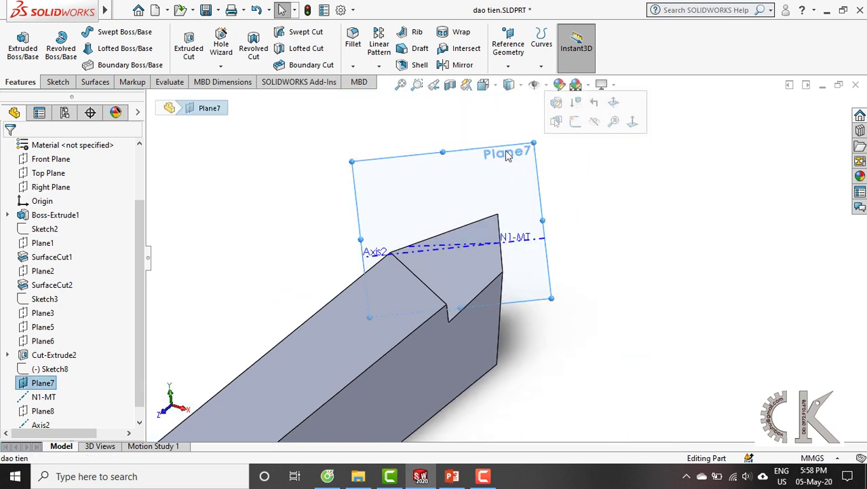
{"action": "left_click", "coordinate": [451, 86]}
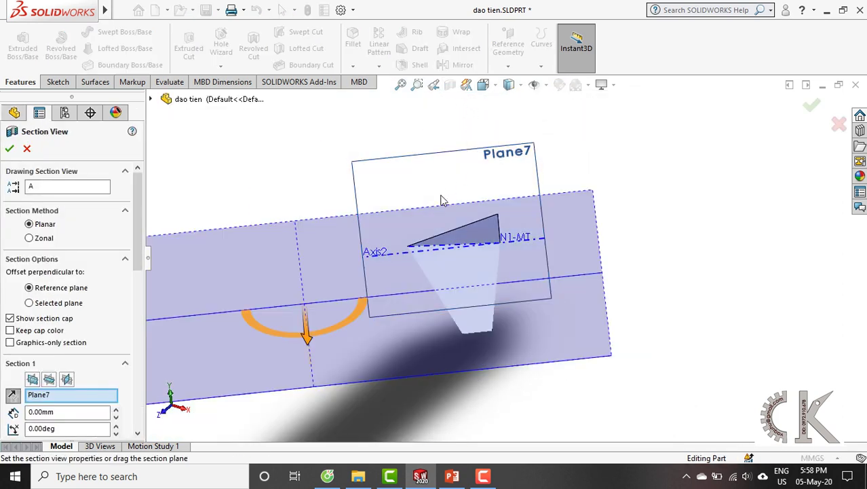
{"action": "left_click", "coordinate": [10, 149]}
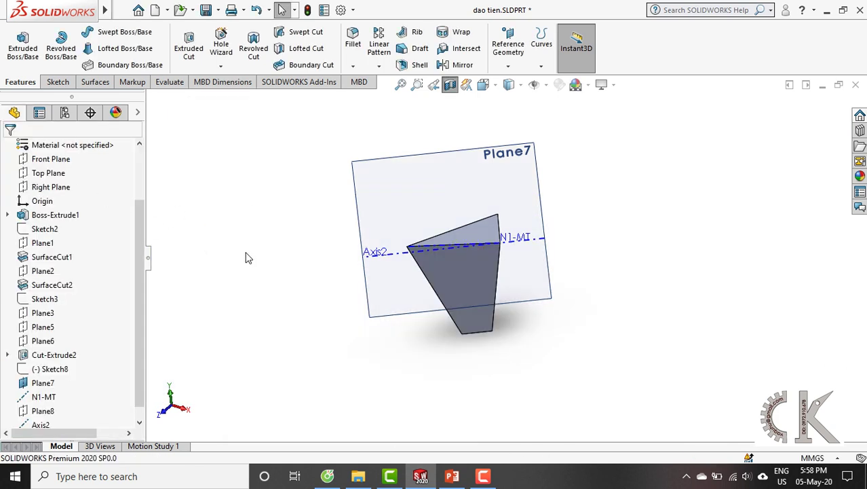
{"action": "left_click", "coordinate": [459, 281]}
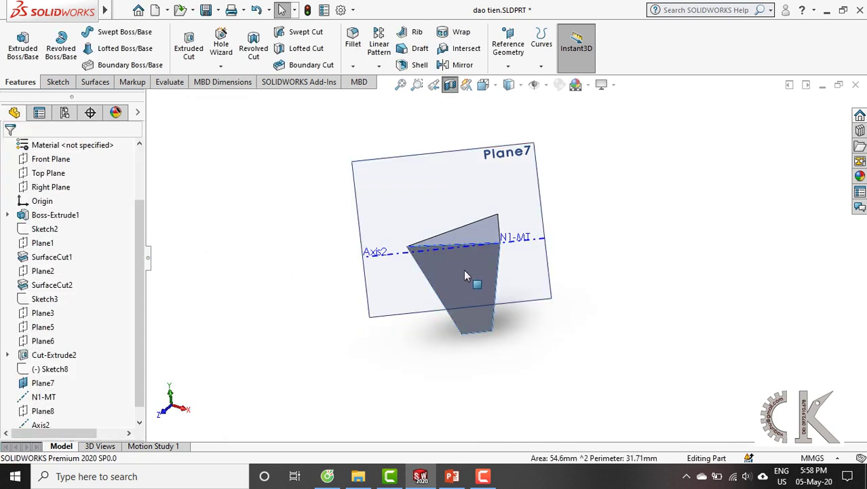
Step: View the sectioned tool tip straight on, normal to Plane7, with the cut face facing forward
{"action": "left_click", "coordinate": [464, 187]}
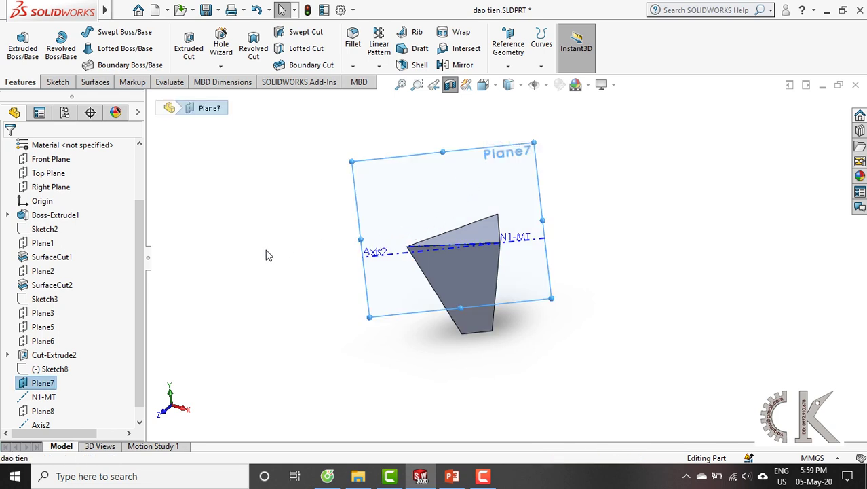
{"action": "key", "text": "ctrl+8"}
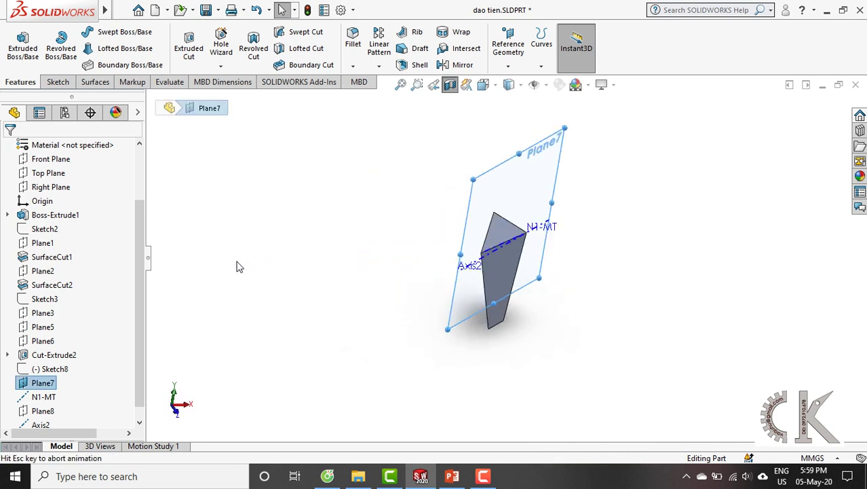
{"action": "key", "text": "ctrl+8"}
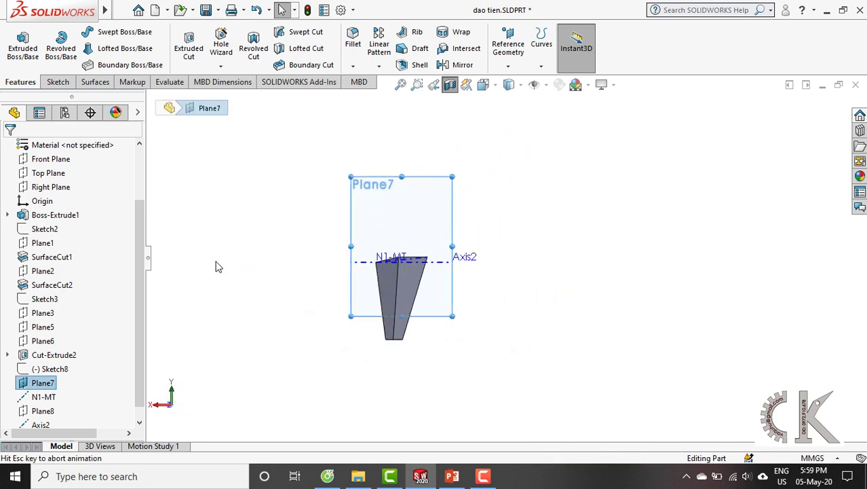
{"action": "scroll", "coordinate": [668, 278], "scroll_direction": "down", "scroll_amount": 2}
{"action": "scroll", "coordinate": [668, 279], "scroll_direction": "down", "scroll_amount": 2}
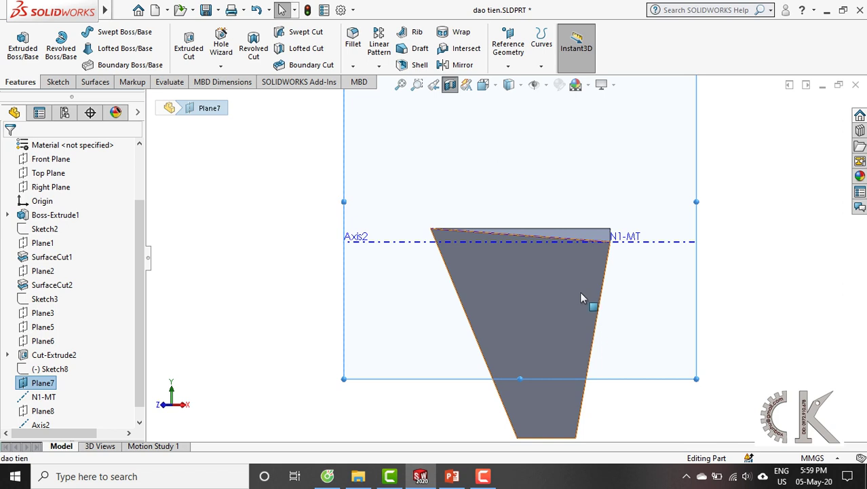
{"action": "middle_click_drag", "start_coordinate": [581, 298], "coordinate": [499, 240], "text": "ctrl"}
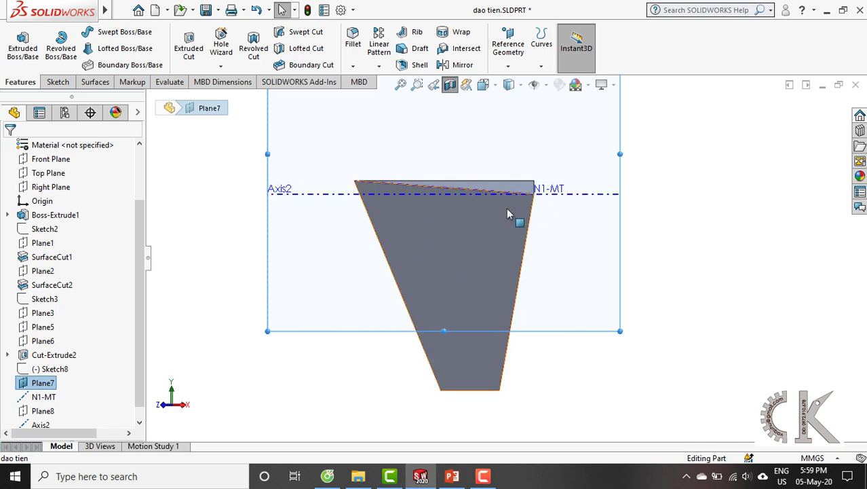
Step: Examine the section's flank edge and the rake angle between Axis2 and the N1-MT axis
{"action": "left_click", "coordinate": [528, 236]}
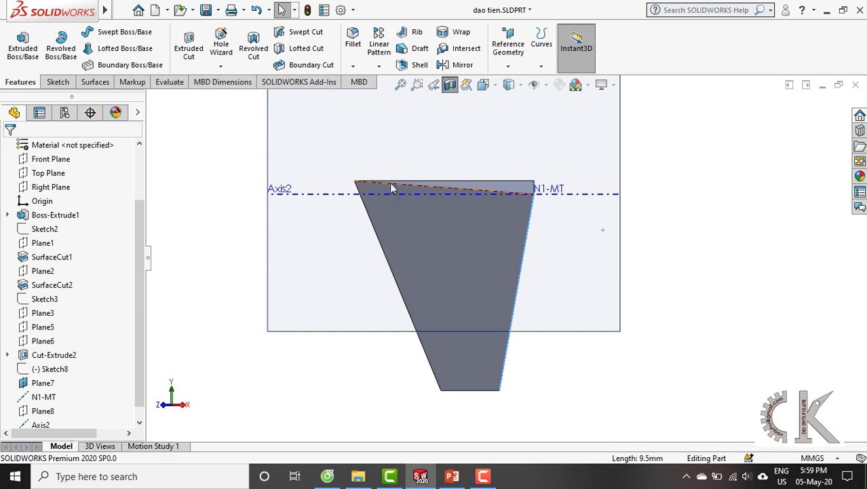
{"action": "scroll", "coordinate": [400, 198], "scroll_direction": "down", "scroll_amount": 3}
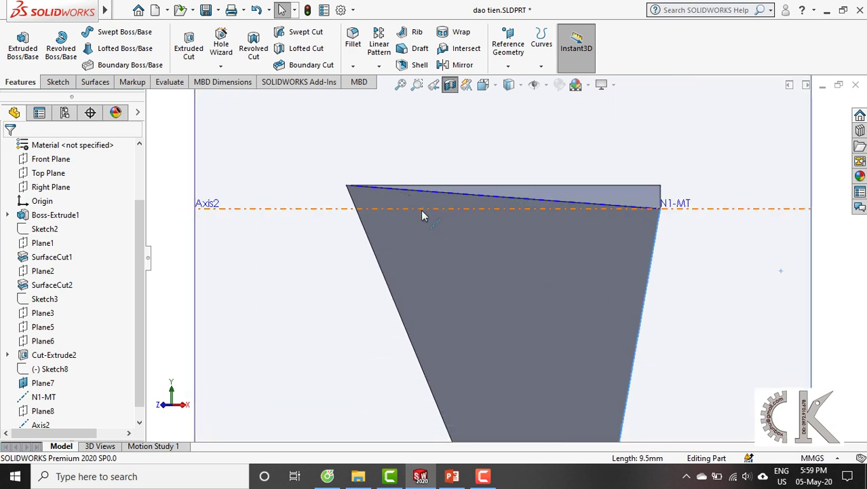
{"action": "left_click", "coordinate": [421, 210]}
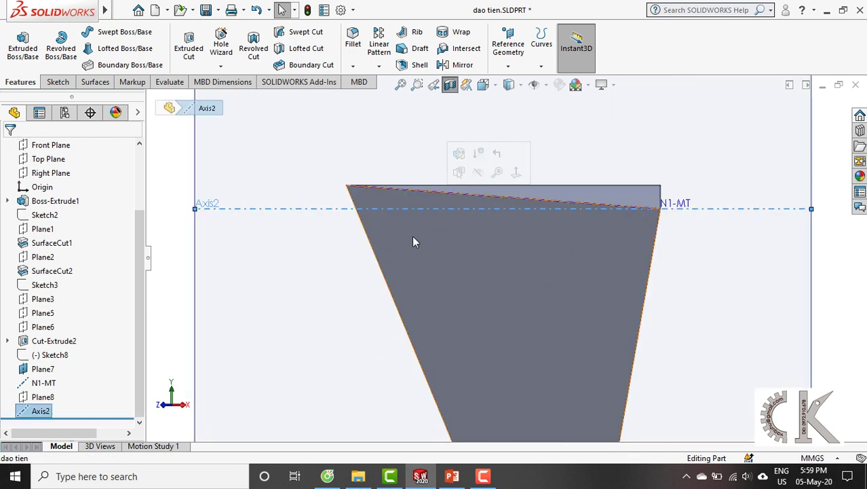
{"action": "left_click", "coordinate": [418, 198]}
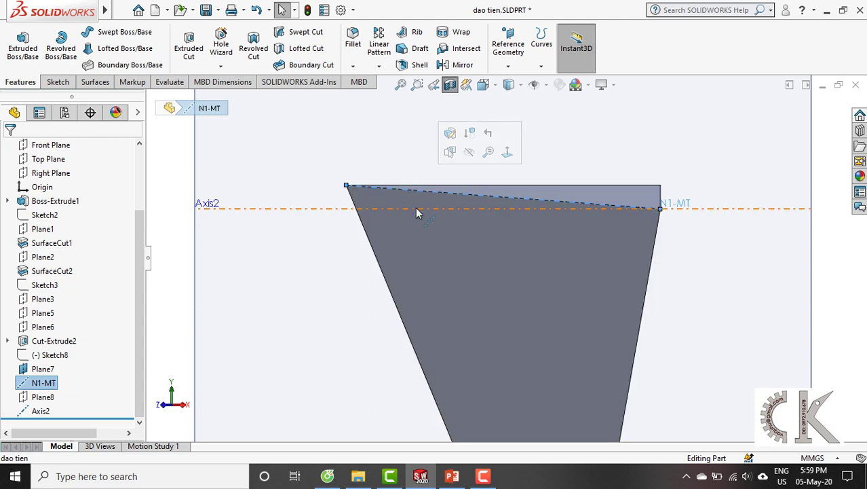
Step: Switch to PowerPoint, review the sign rules for the main rake angle γ on slide 17, and return to the SOLIDWORKS section
{"action": "left_click", "coordinate": [452, 475]}
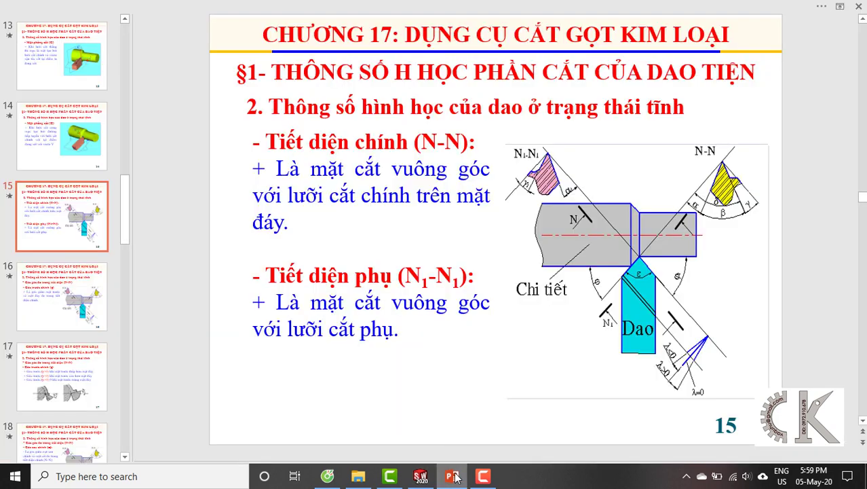
{"action": "left_click", "coordinate": [80, 305]}
{"action": "scroll", "coordinate": [70, 336], "scroll_direction": "down", "scroll_amount": 1}
{"action": "left_click", "coordinate": [74, 331]}
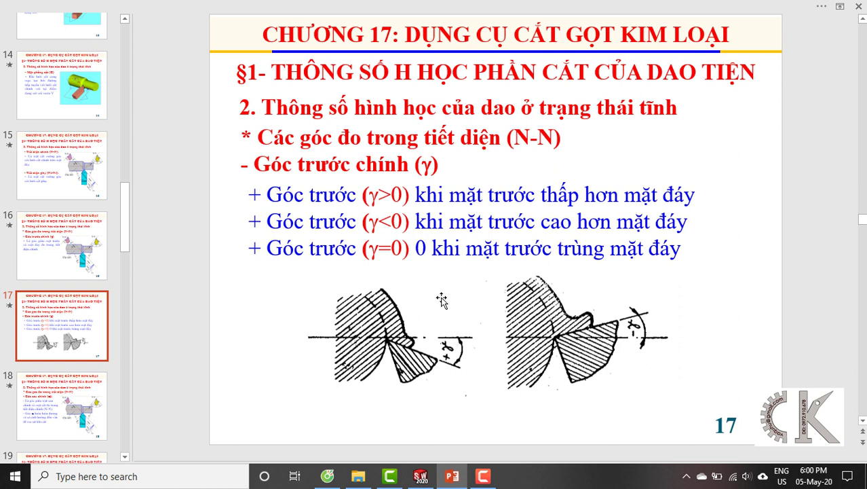
{"action": "left_click_drag", "start_coordinate": [371, 248], "coordinate": [402, 247]}
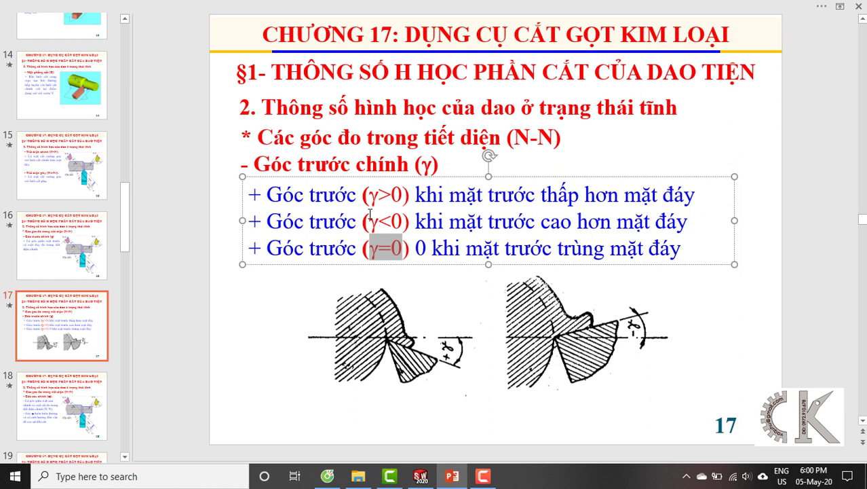
{"action": "left_click_drag", "start_coordinate": [372, 201], "coordinate": [392, 201]}
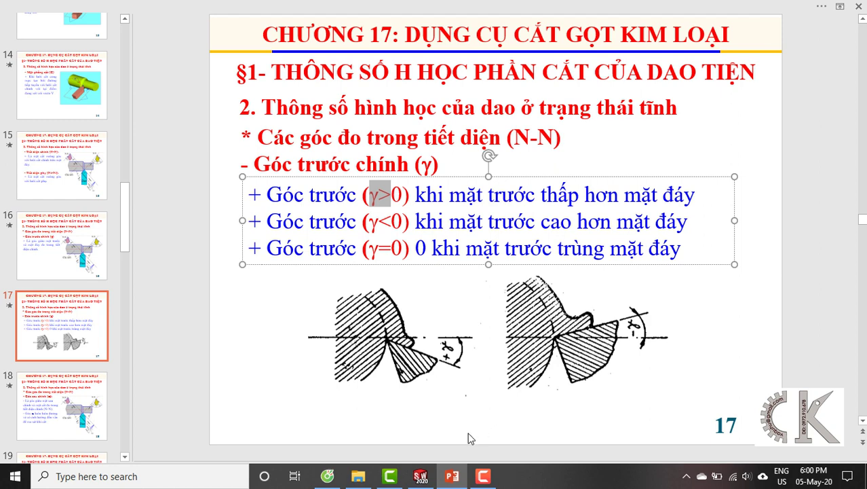
{"action": "left_click", "coordinate": [420, 476]}
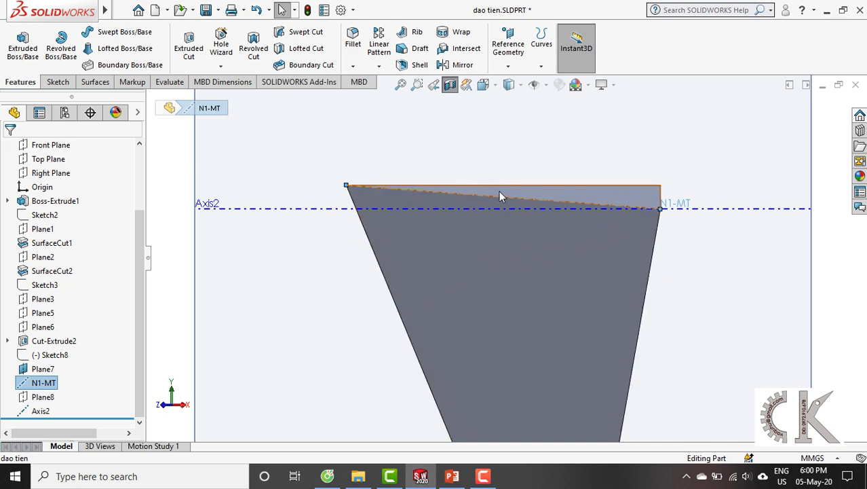
Step: Switch to PowerPoint and review slides 18 and 19 on the angles measured in the main section N-N
{"action": "scroll", "coordinate": [538, 209], "scroll_direction": "down", "scroll_amount": 1}
{"action": "scroll", "coordinate": [532, 212], "scroll_direction": "up", "scroll_amount": 3}
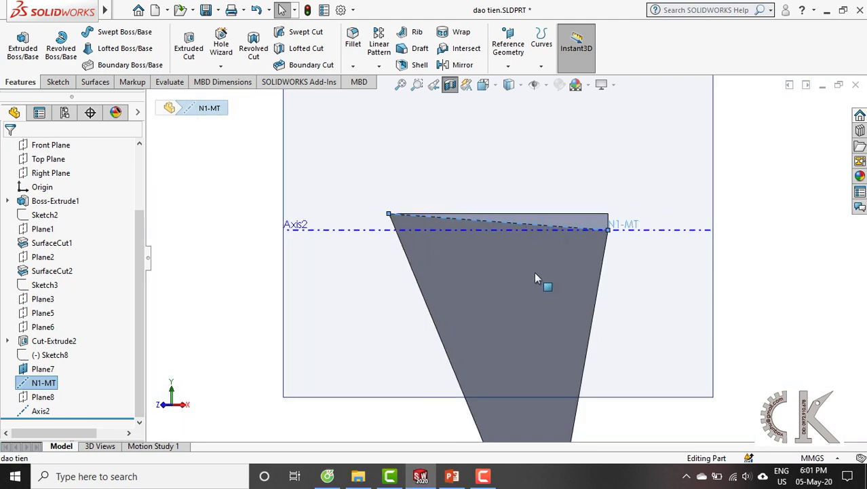
{"action": "scroll", "coordinate": [534, 272], "scroll_direction": "up", "scroll_amount": 1}
{"action": "left_click", "coordinate": [452, 477]}
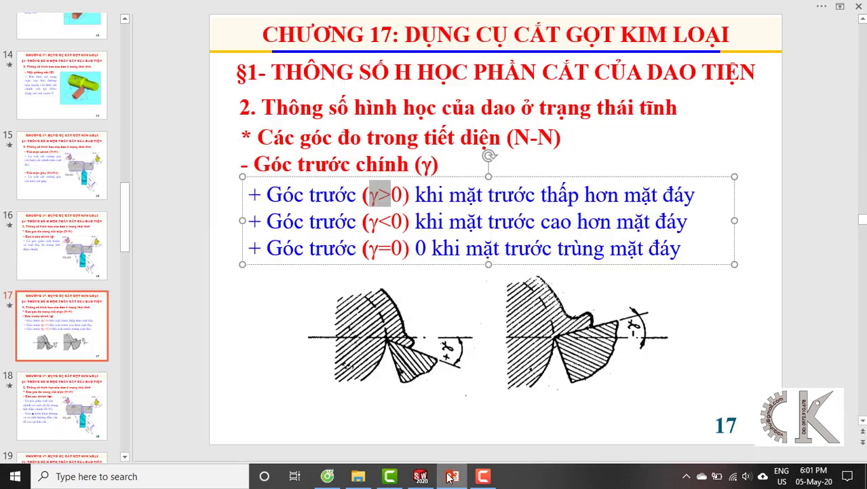
{"action": "scroll", "coordinate": [74, 346], "scroll_direction": "down", "scroll_amount": 3}
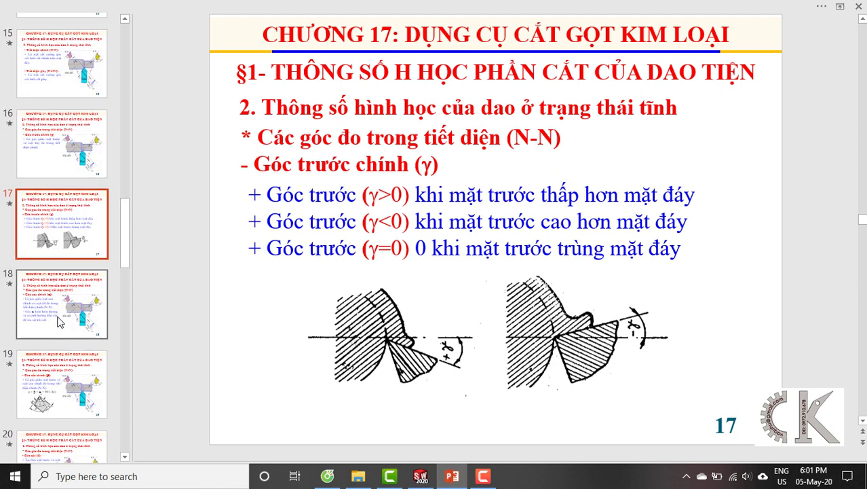
{"action": "left_click", "coordinate": [59, 316]}
{"action": "left_click", "coordinate": [68, 394]}
{"action": "scroll", "coordinate": [60, 366], "scroll_direction": "down", "scroll_amount": 3}
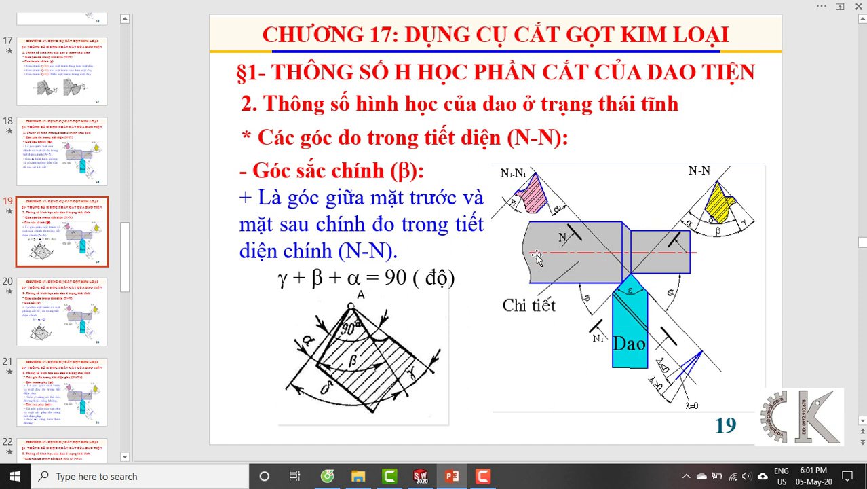
Step: Review slides 21 and 22 on the auxiliary angles γ1, α1, β1 and δ1 measured in section N1-N1
{"action": "scroll", "coordinate": [61, 312], "scroll_direction": "down", "scroll_amount": 2}
{"action": "left_click", "coordinate": [61, 315]}
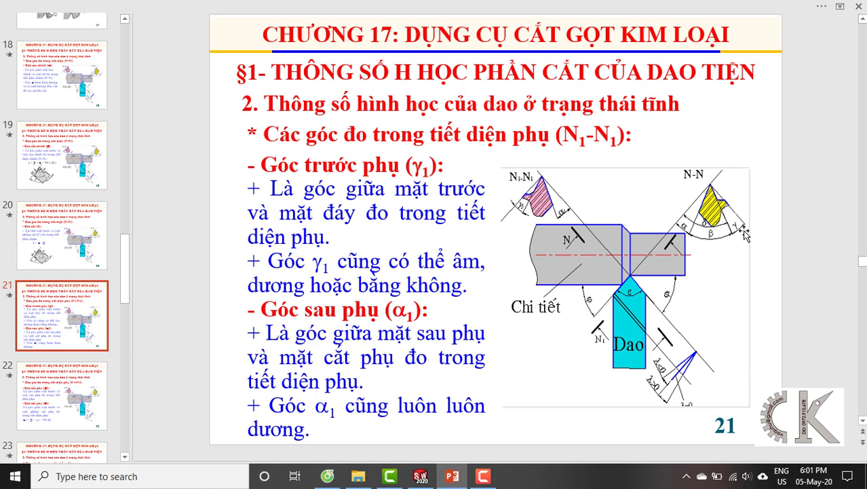
{"action": "left_click", "coordinate": [89, 387]}
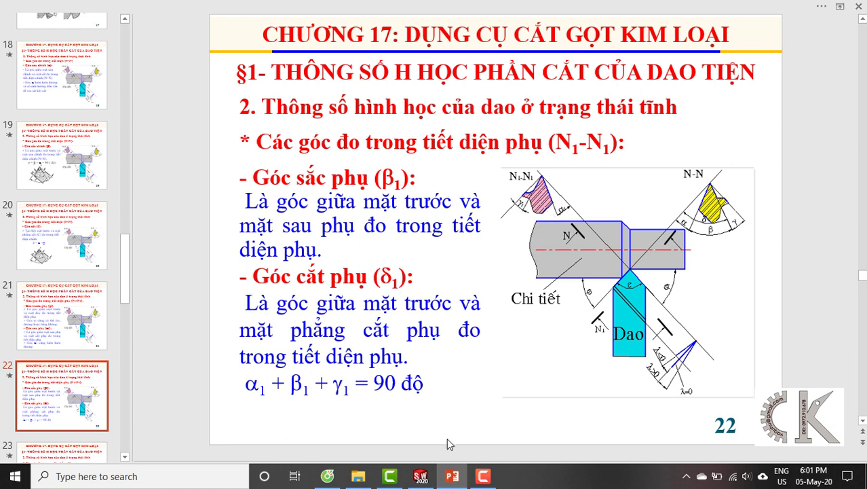
Step: Return to SOLIDWORKS and examine the sectioned tool's rake line and flank edges against Axis2 and the N1-MT axis
{"action": "left_click", "coordinate": [420, 476]}
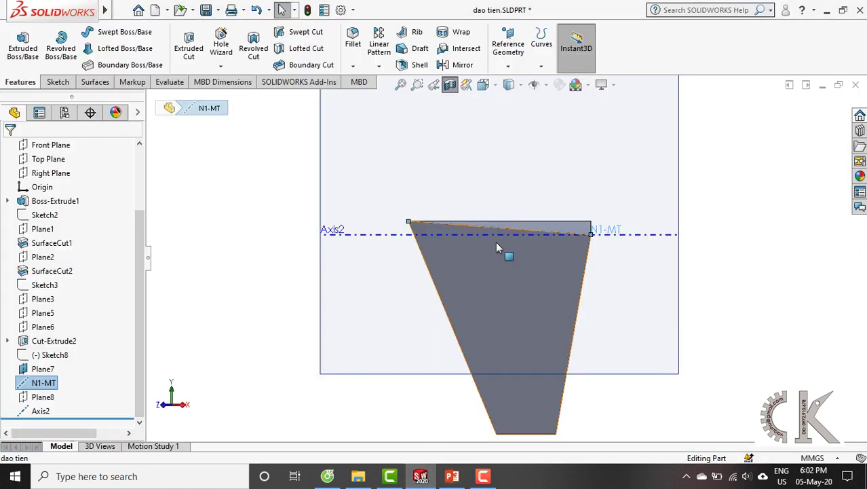
{"action": "left_click", "coordinate": [460, 231]}
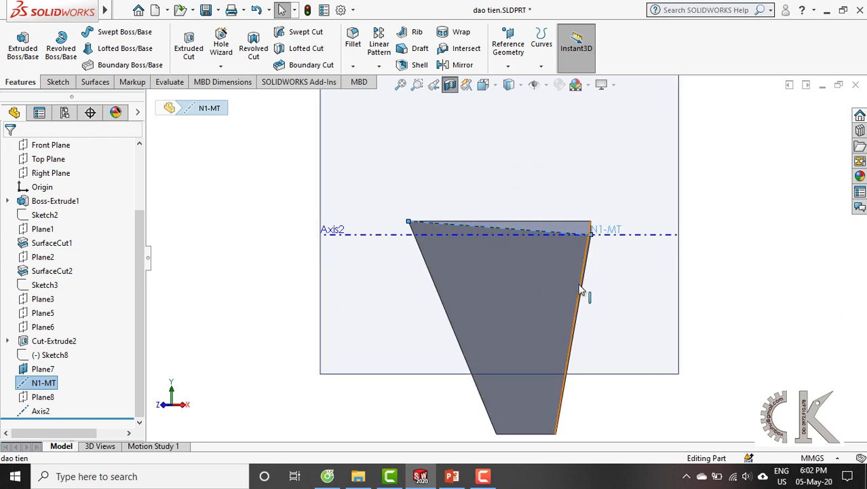
{"action": "left_click", "coordinate": [501, 235]}
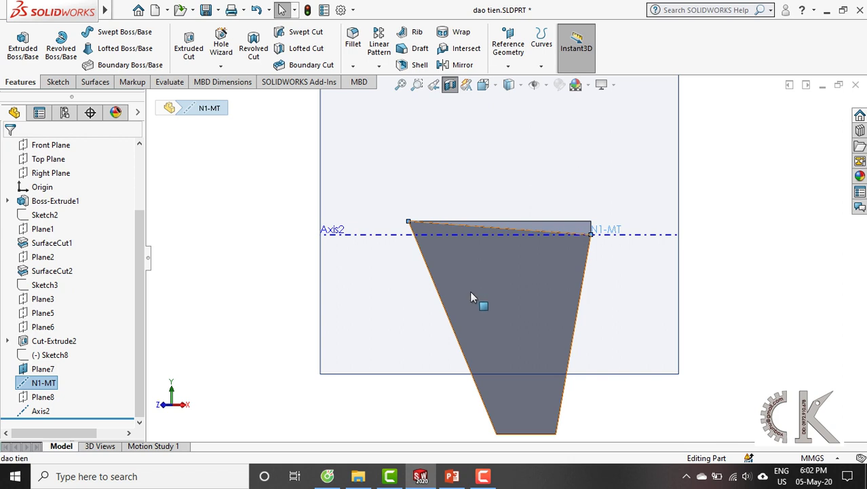
{"action": "scroll", "coordinate": [471, 306], "scroll_direction": "up", "scroll_amount": 2}
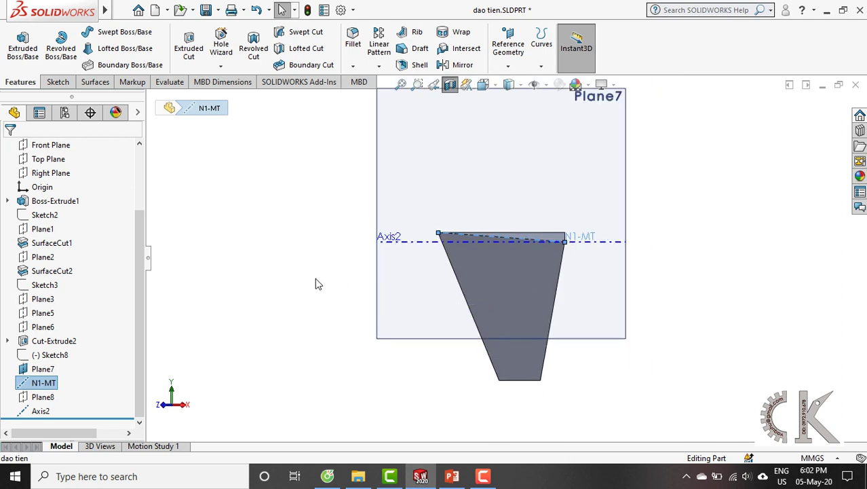
Step: Turn off the section view and compare the whole tool with the N1-N1 diagram on slide 22 in PowerPoint, returning to SOLIDWORKS
{"action": "left_click", "coordinate": [450, 84]}
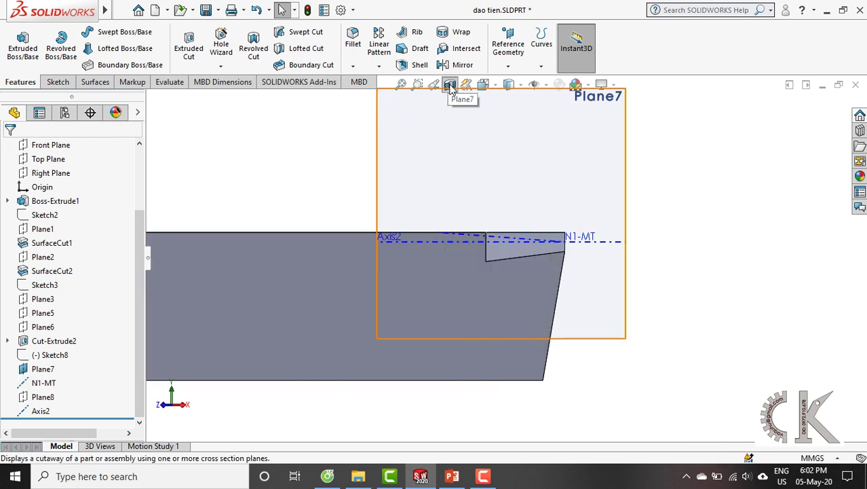
{"action": "middle_click_drag", "start_coordinate": [540, 250], "coordinate": [493, 403]}
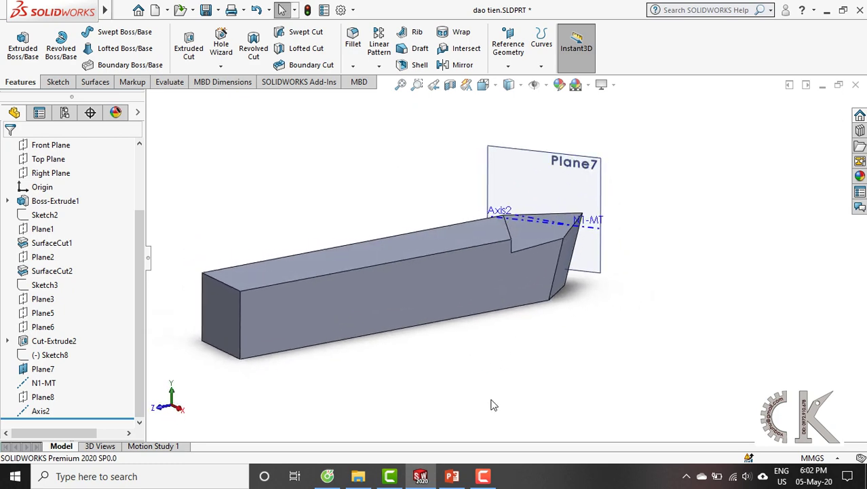
{"action": "left_click", "coordinate": [452, 477]}
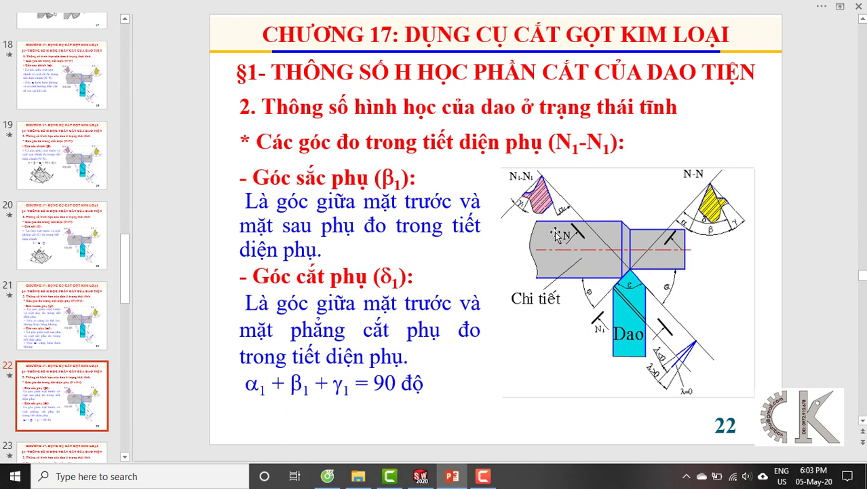
{"action": "left_click", "coordinate": [421, 475]}
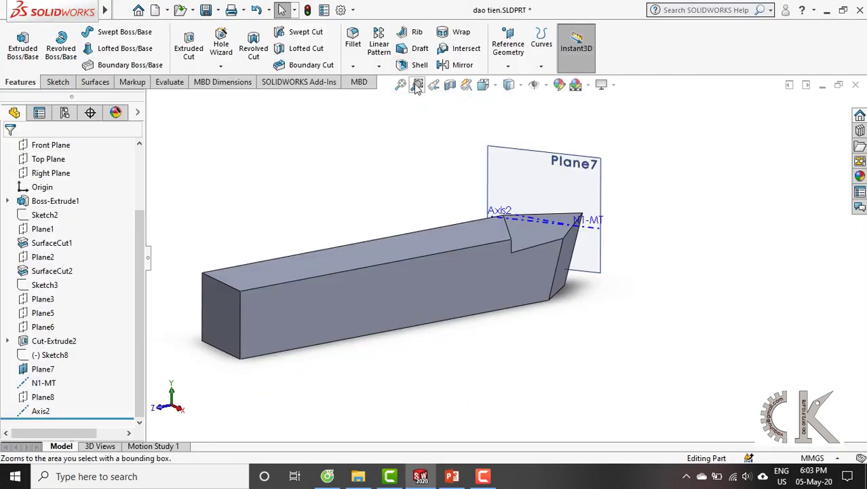
Step: Section the tool tip again with a planar section view along Plane7 at 0 mm offset
{"action": "left_click", "coordinate": [531, 175]}
{"action": "left_click", "coordinate": [450, 85]}
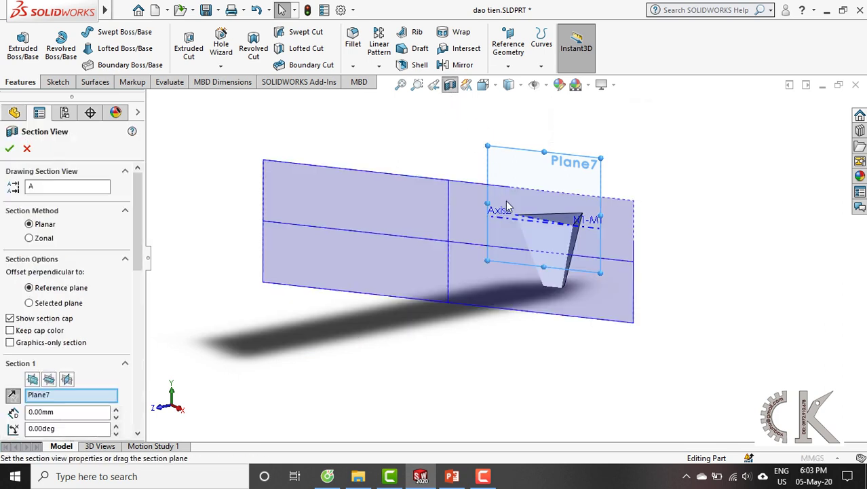
{"action": "left_click", "coordinate": [9, 148]}
Step: View the section straight on, normal to Plane7, and examine the cut face between the rake line and flank edges
{"action": "middle_click_drag", "start_coordinate": [412, 253], "coordinate": [425, 220]}
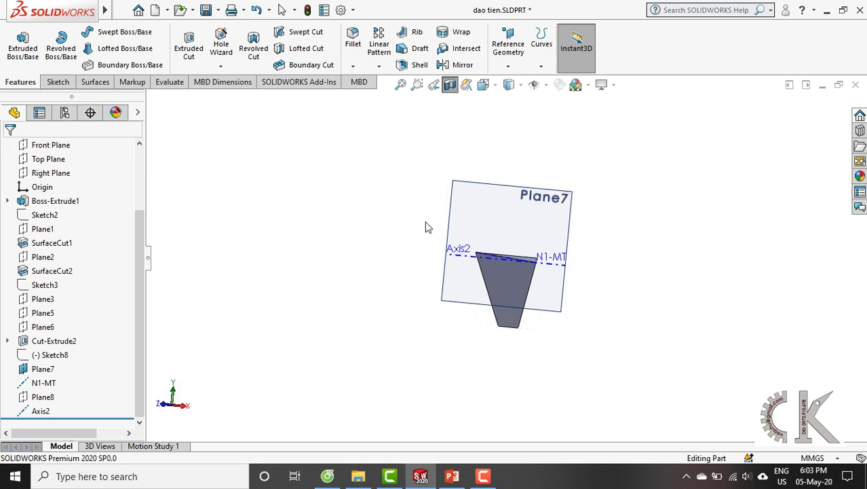
{"action": "left_click", "coordinate": [484, 206]}
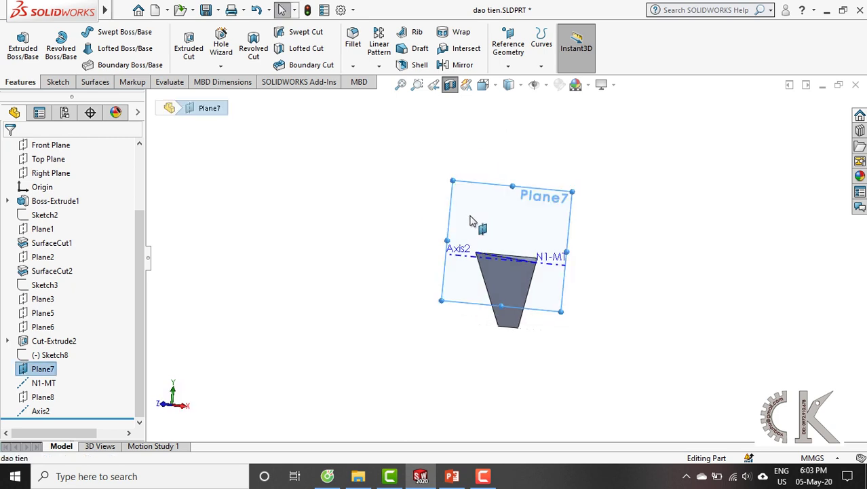
{"action": "key", "text": "ctrl+8"}
{"action": "key", "text": "ctrl+8"}
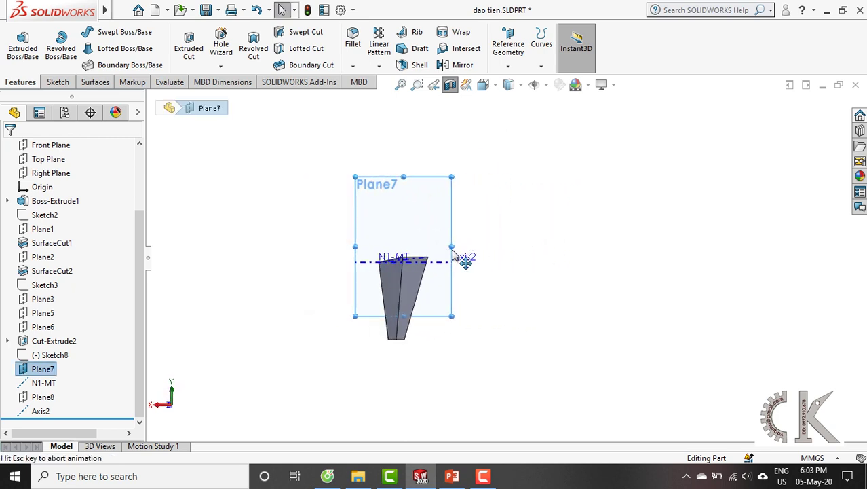
{"action": "scroll", "coordinate": [624, 290], "scroll_direction": "down", "scroll_amount": 4}
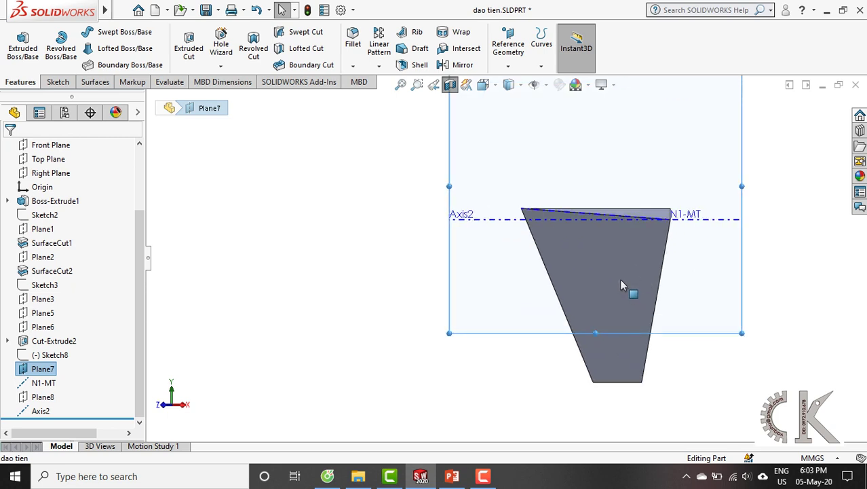
{"action": "middle_click_drag", "start_coordinate": [670, 241], "coordinate": [556, 231], "text": "ctrl"}
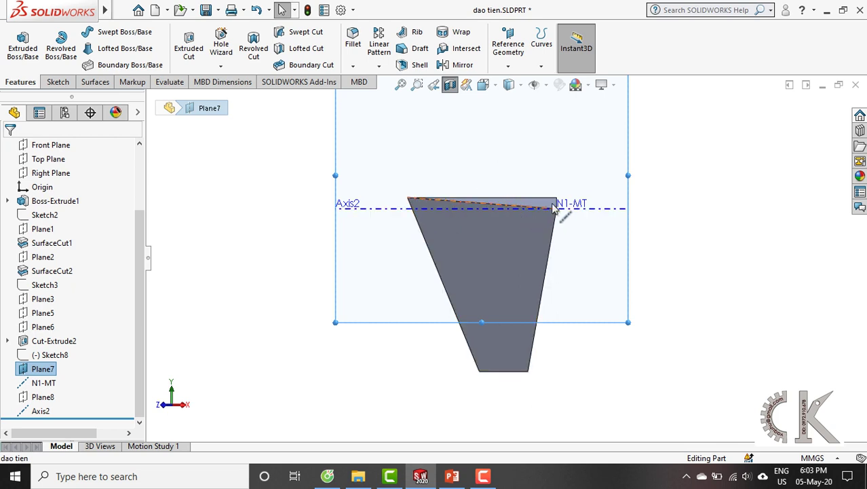
{"action": "left_click", "coordinate": [511, 243]}
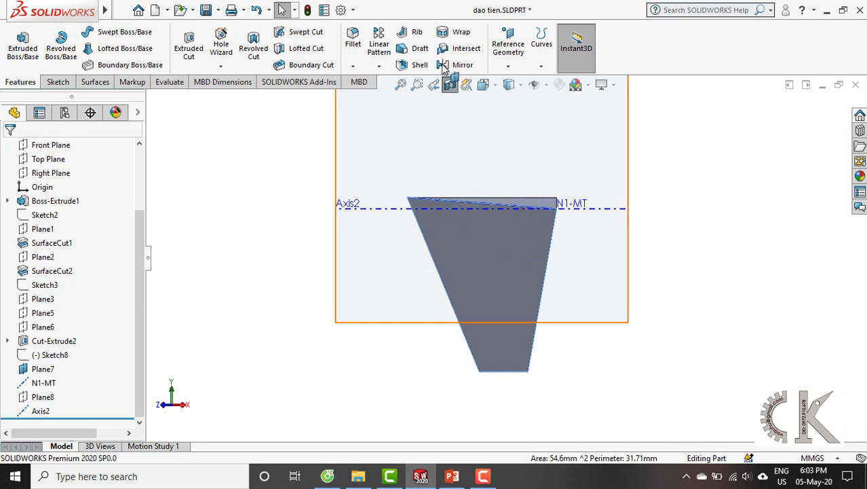
Step: Turn off the section view and hide Plane7
{"action": "left_click", "coordinate": [450, 86]}
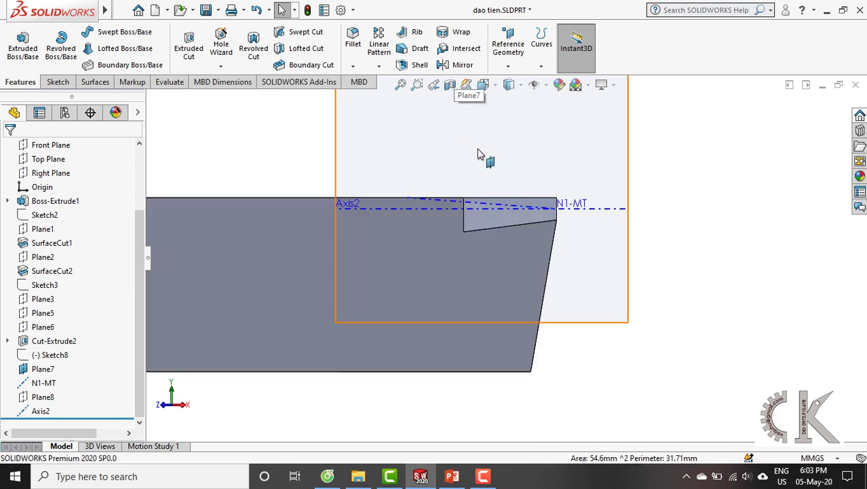
{"action": "right_click", "coordinate": [487, 192]}
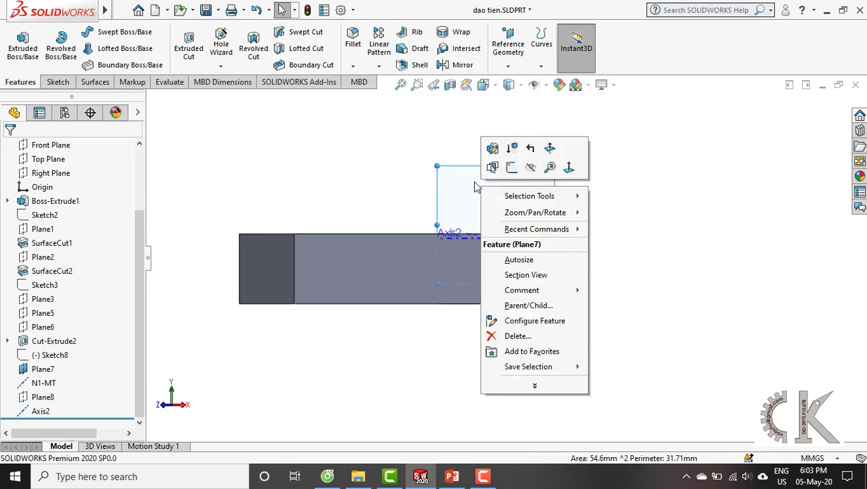
{"action": "left_click", "coordinate": [503, 171]}
Step: Hide Axis2 and the N1-MT axis, and view the tool from its cutting tip
{"action": "middle_click_drag", "start_coordinate": [504, 171], "coordinate": [412, 219]}
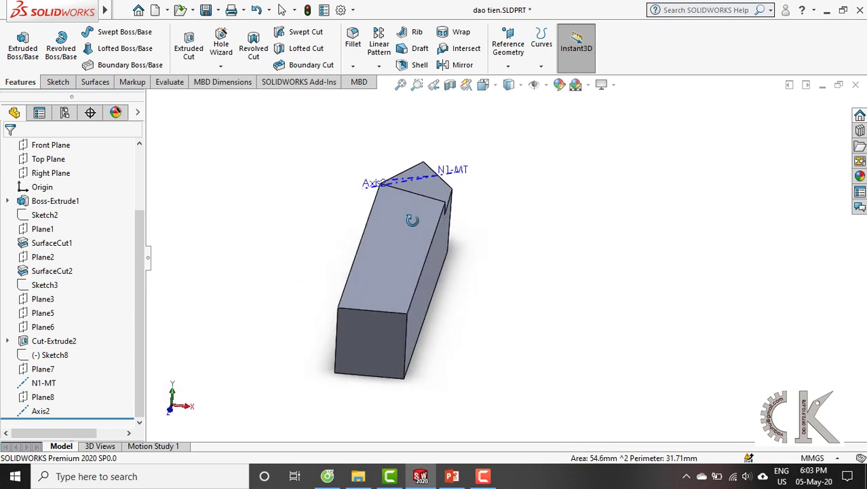
{"action": "scroll", "coordinate": [410, 182], "scroll_direction": "down", "scroll_amount": 3}
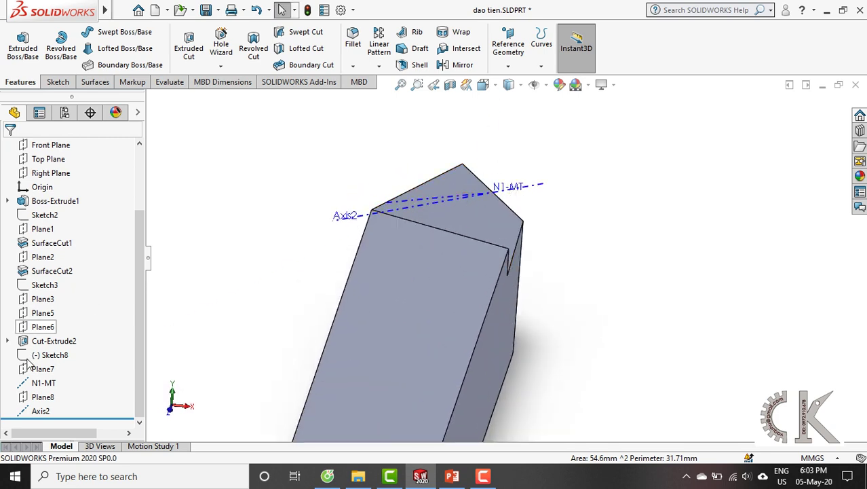
{"action": "right_click", "coordinate": [40, 411]}
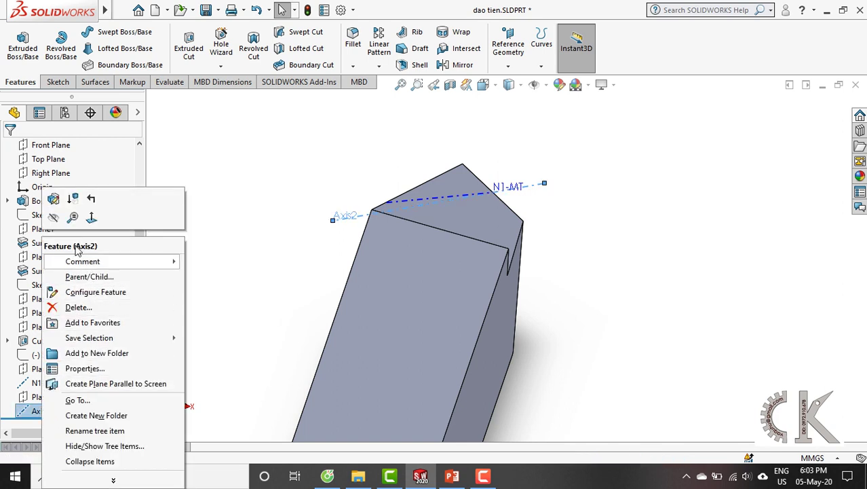
{"action": "left_click", "coordinate": [53, 217]}
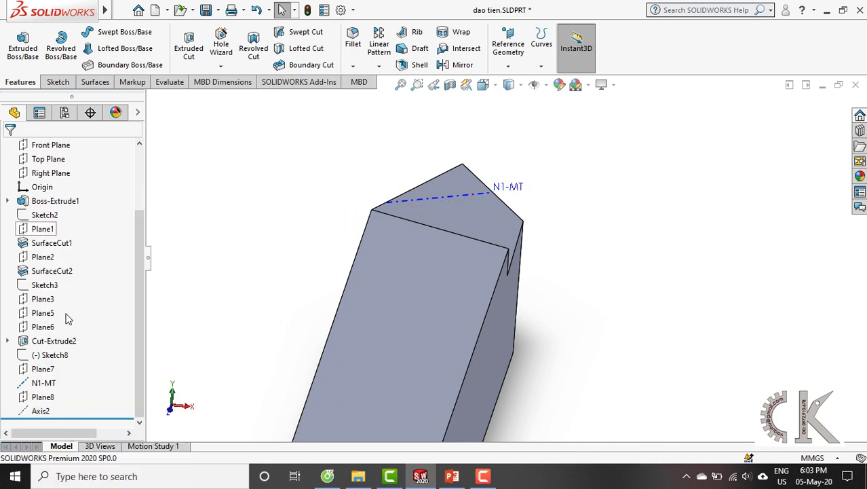
{"action": "right_click", "coordinate": [43, 385]}
{"action": "left_click", "coordinate": [61, 224]}
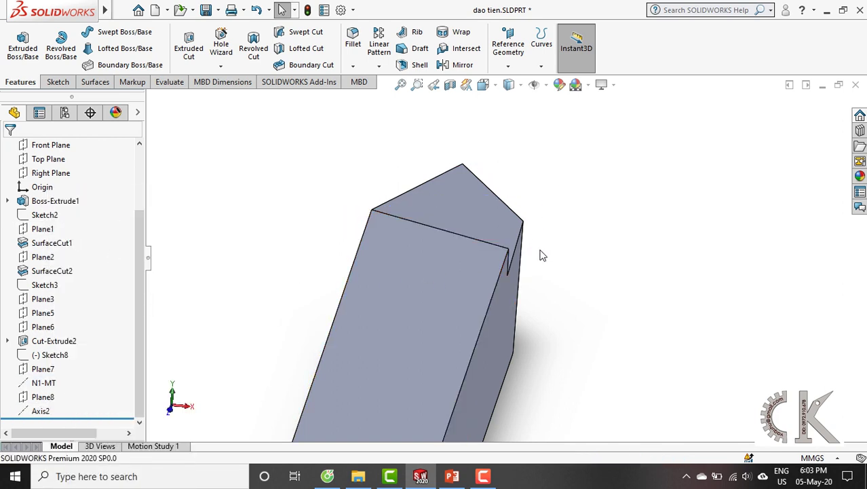
{"action": "middle_click_drag", "start_coordinate": [543, 255], "coordinate": [550, 290]}
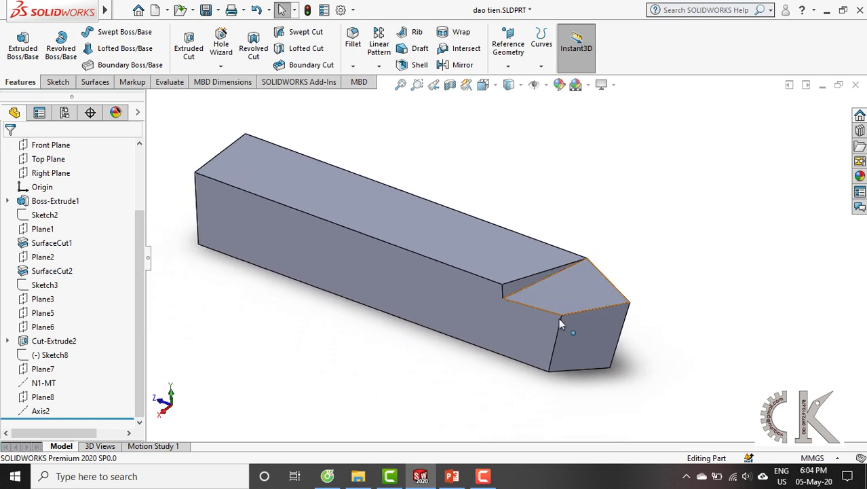